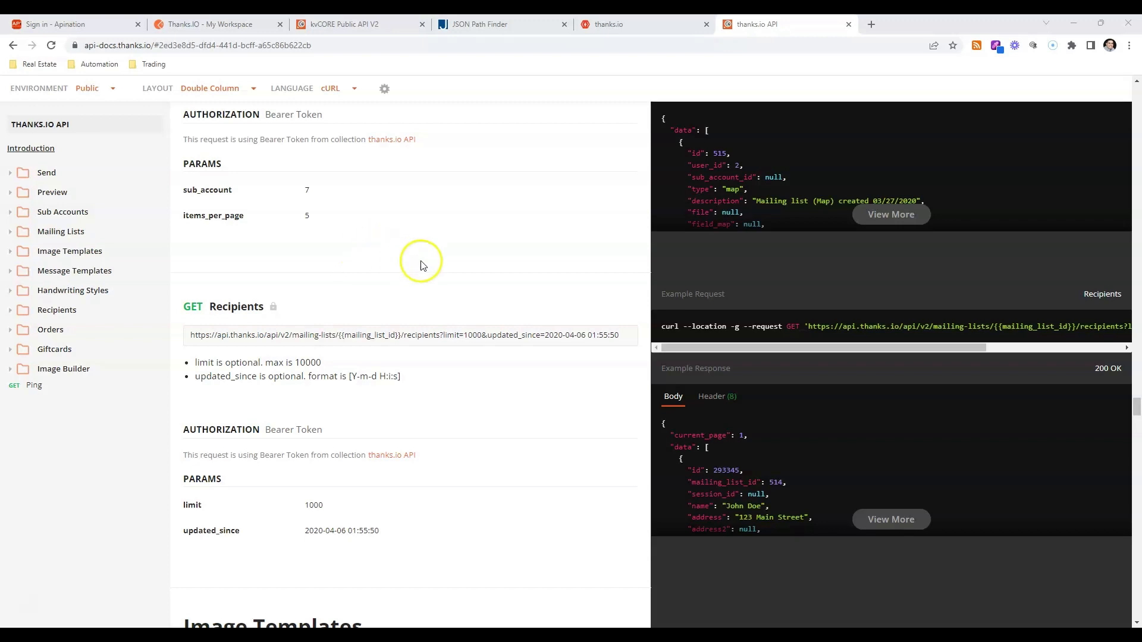
Open the 4x6 Postcard endpoint in the Send section of the thanks.io API documentation.
left_click(12, 173)
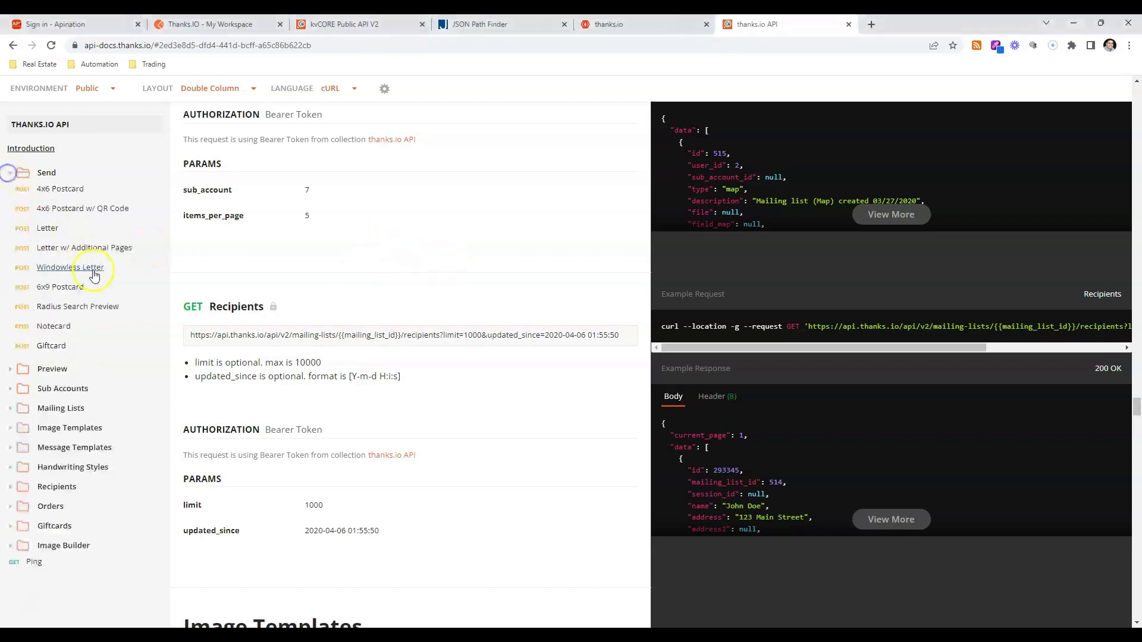
left_click(55, 190)
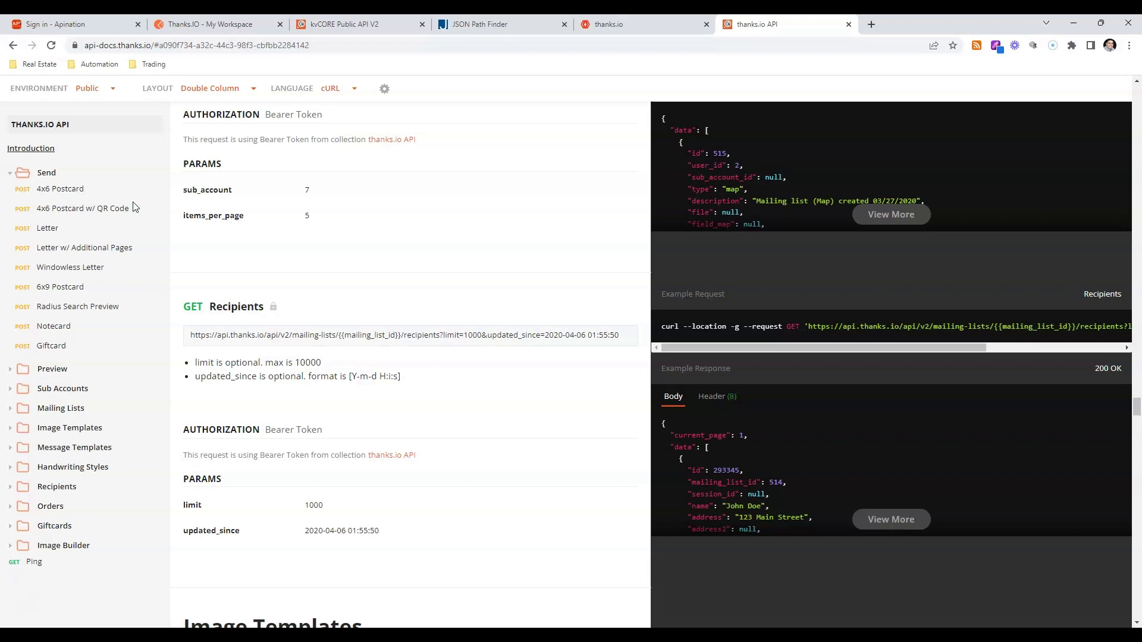
Switch to the kvCORE API documentation, open Get Contacts List under Contact Management, and highlight its request URL.
left_click(300, 24)
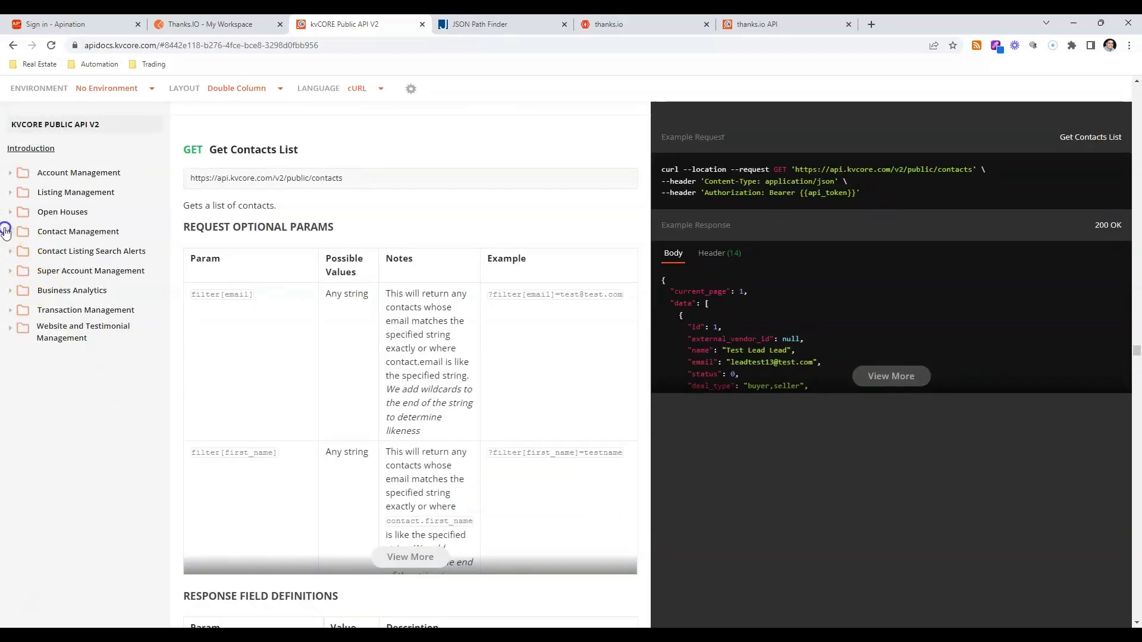
left_click(6, 231)
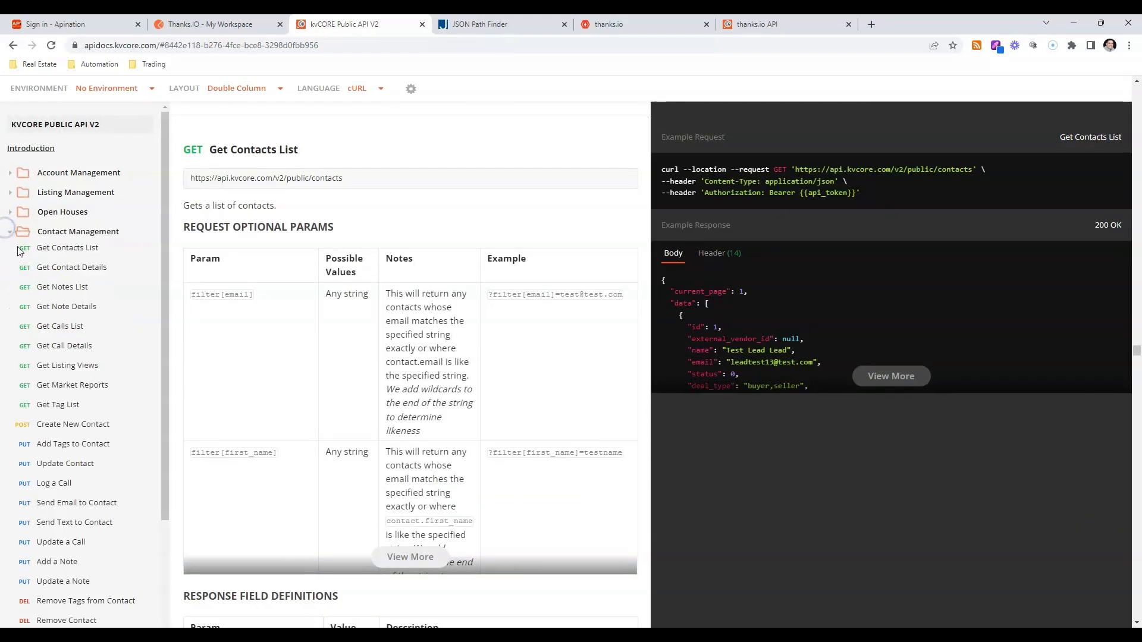
left_click(48, 255)
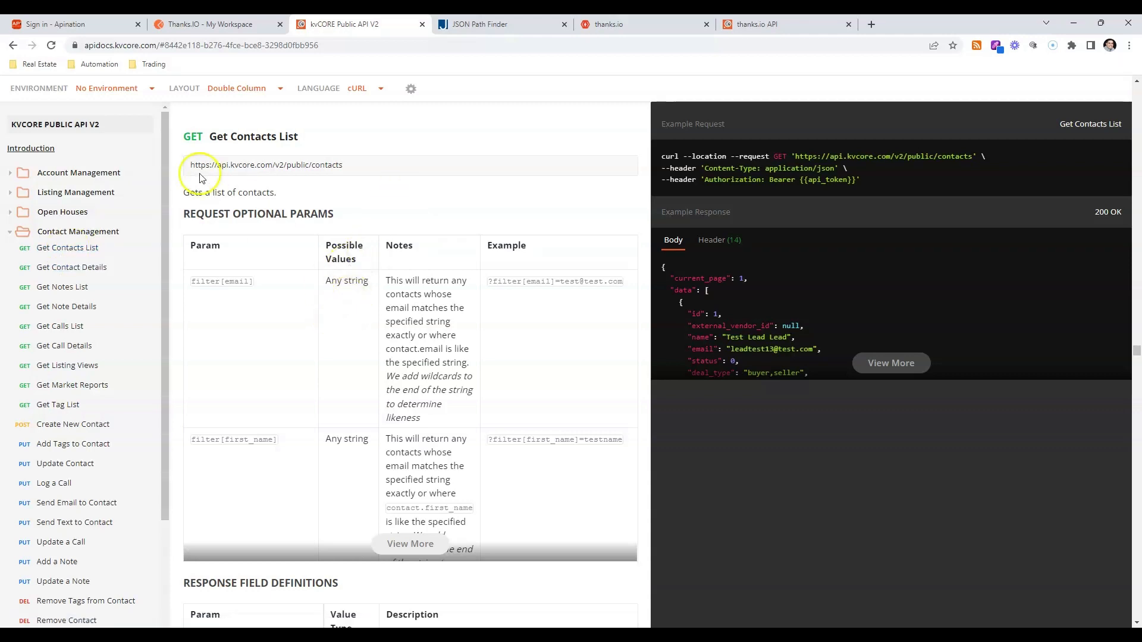
left_click_drag(347, 168, 191, 176)
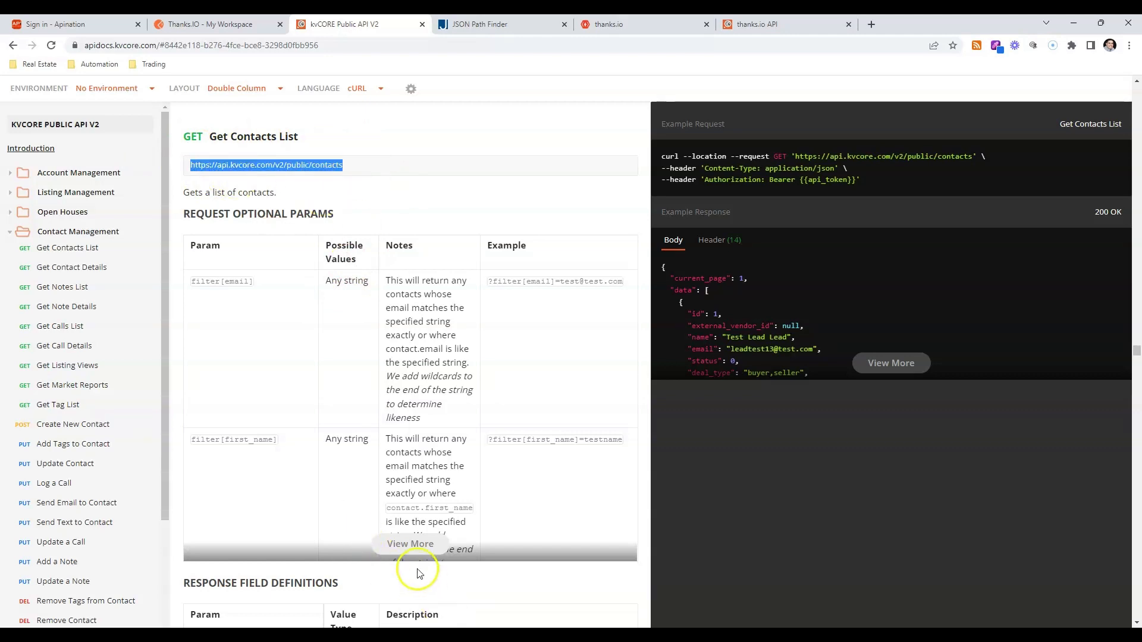
Expand the optional request parameters and examine filter[registered_after] and filter[registered_before].
left_click(411, 544)
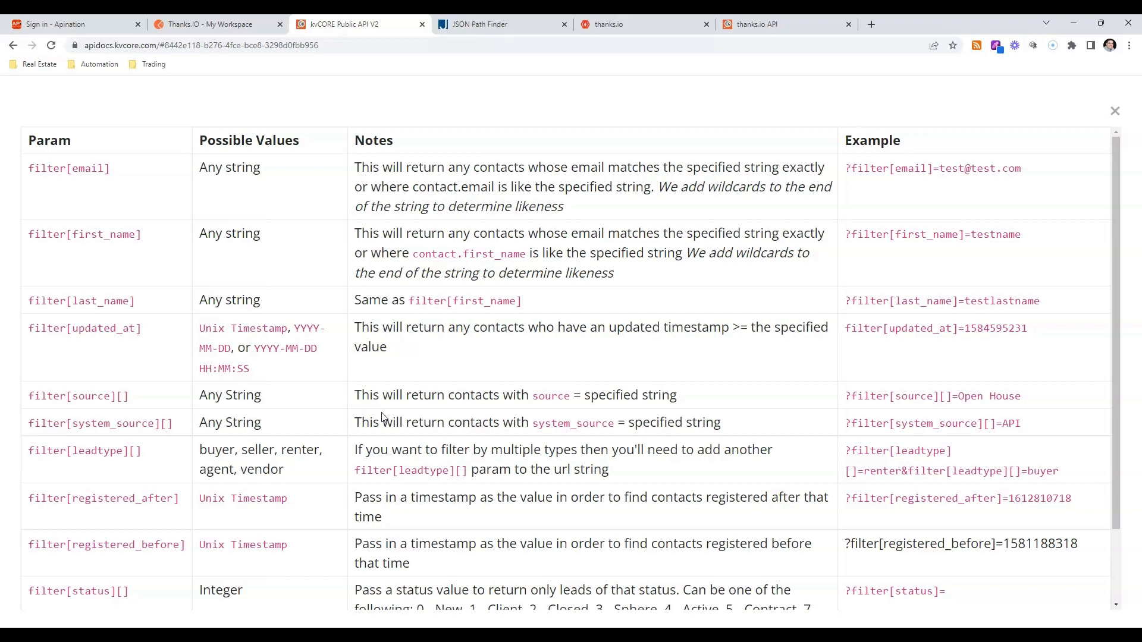
scroll(331, 439, "down", 1)
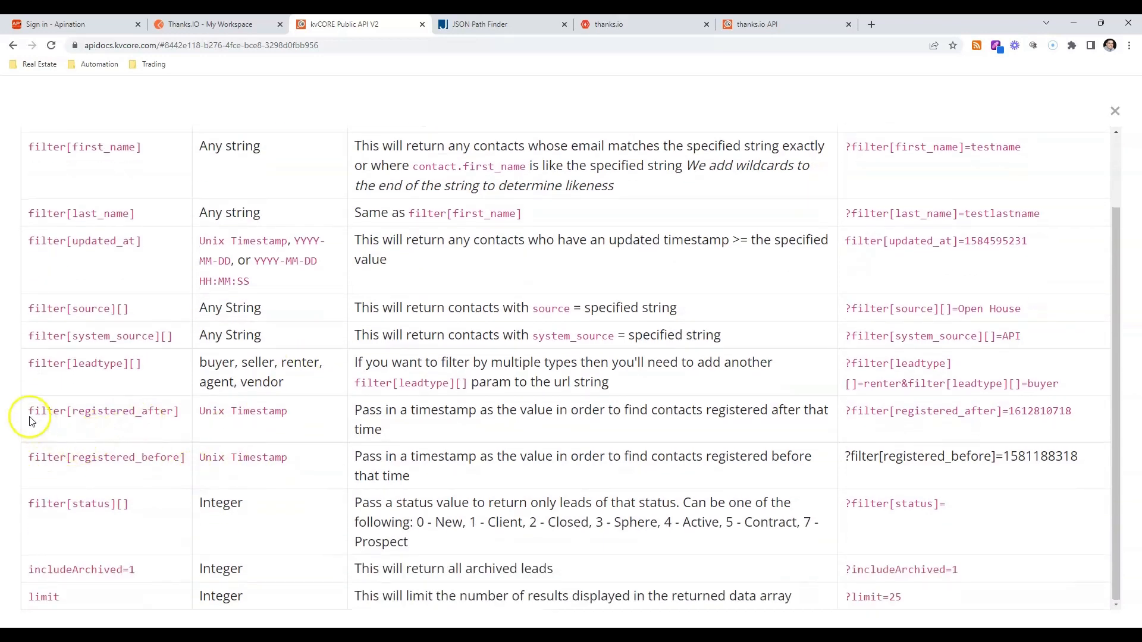
left_click_drag(29, 410, 188, 416)
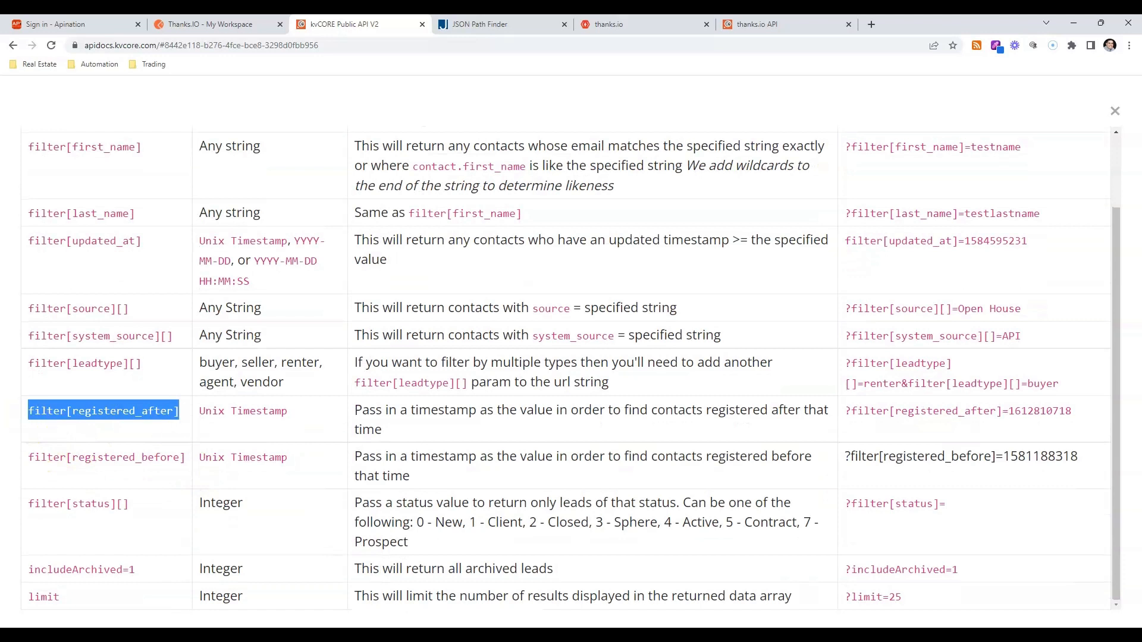
left_click(31, 473)
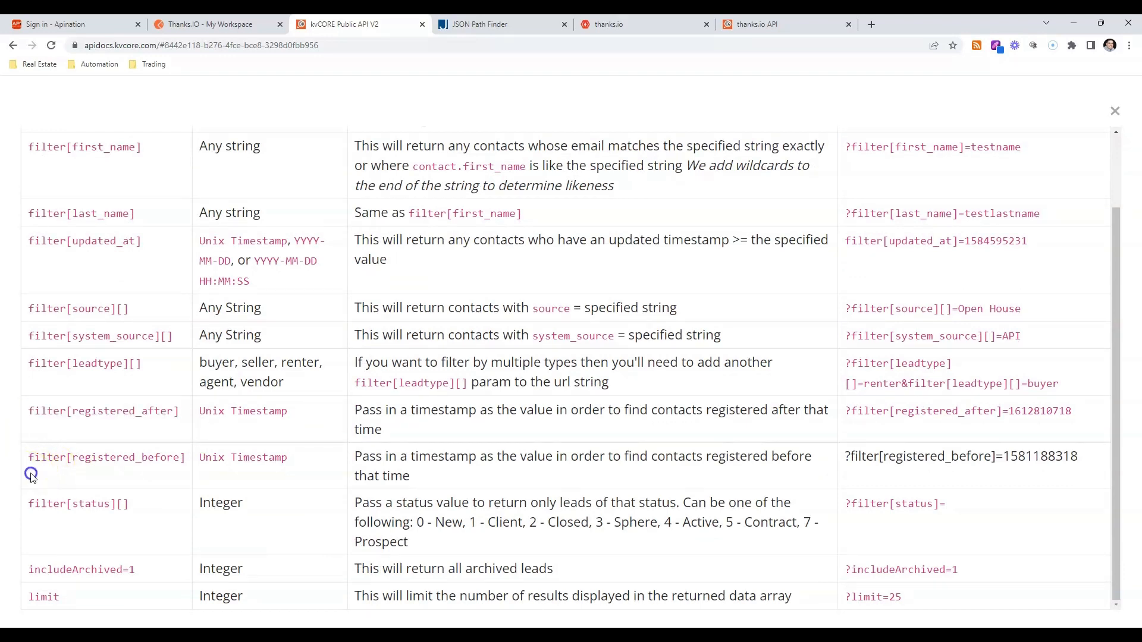
left_click_drag(30, 474, 189, 456)
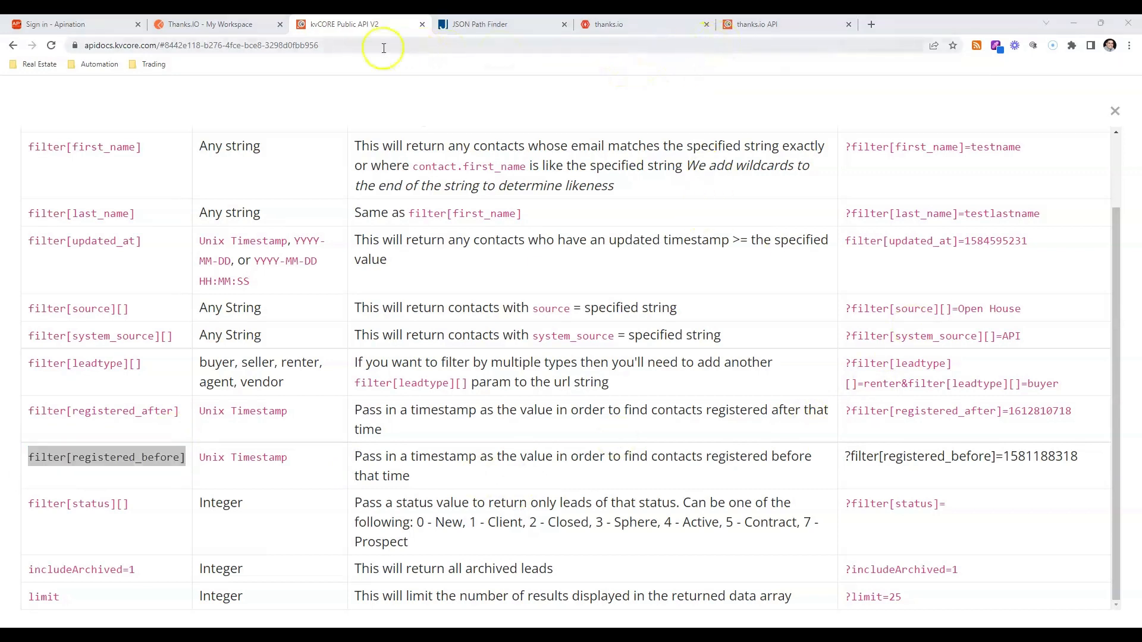
Switch to Postman, reload the workspace, and open the Get New Contacts request in the Thanks.IO collection.
left_click(238, 24)
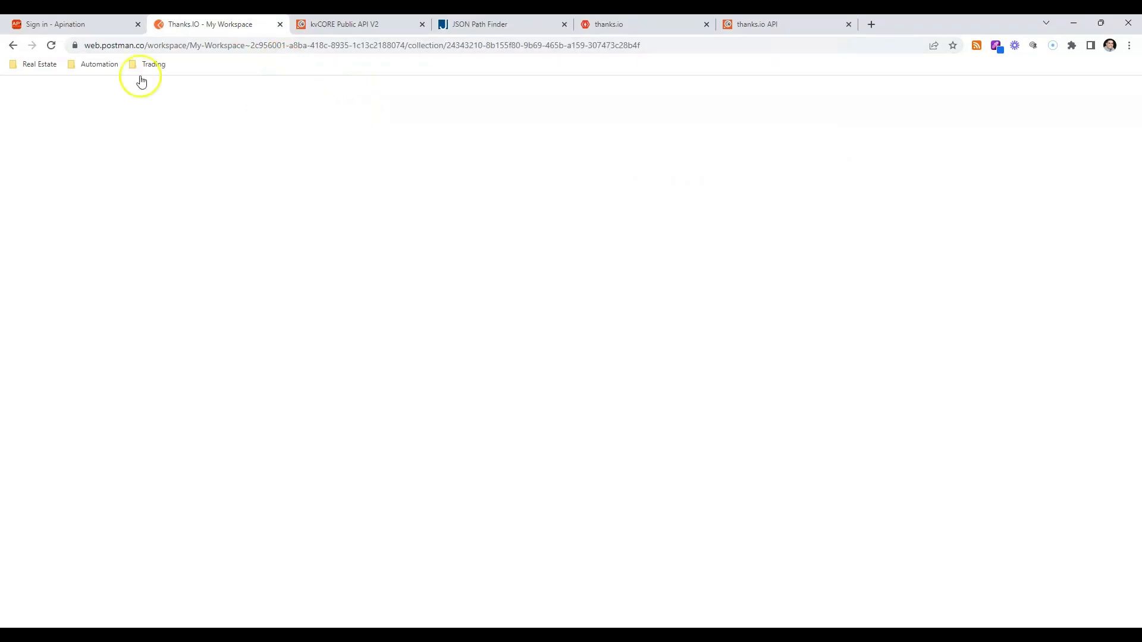
left_click(51, 46)
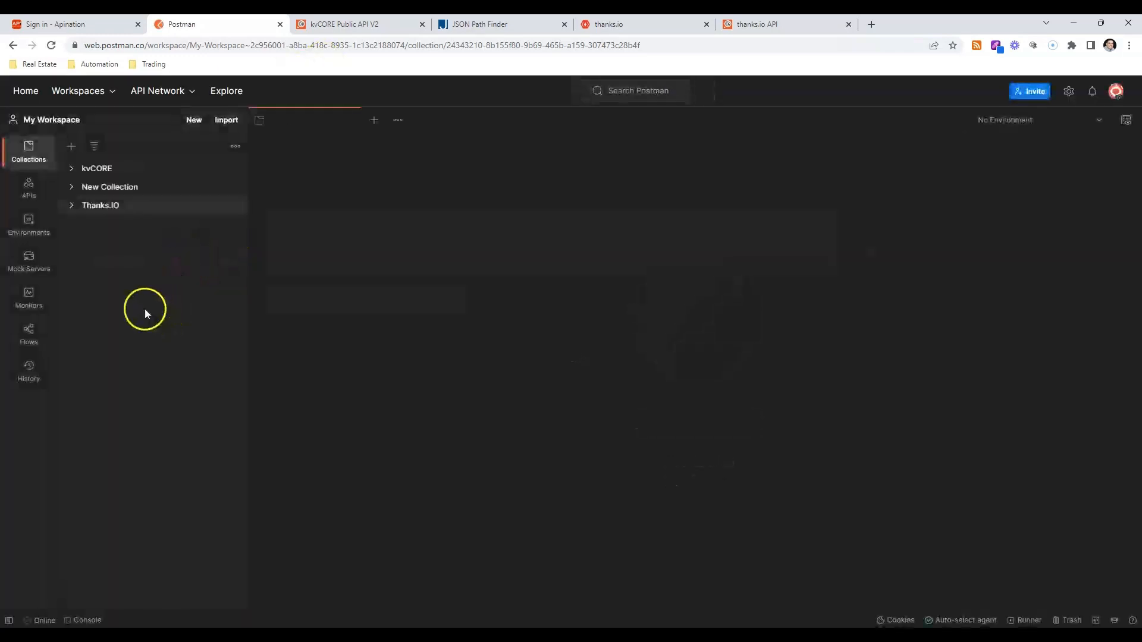
left_click(76, 204)
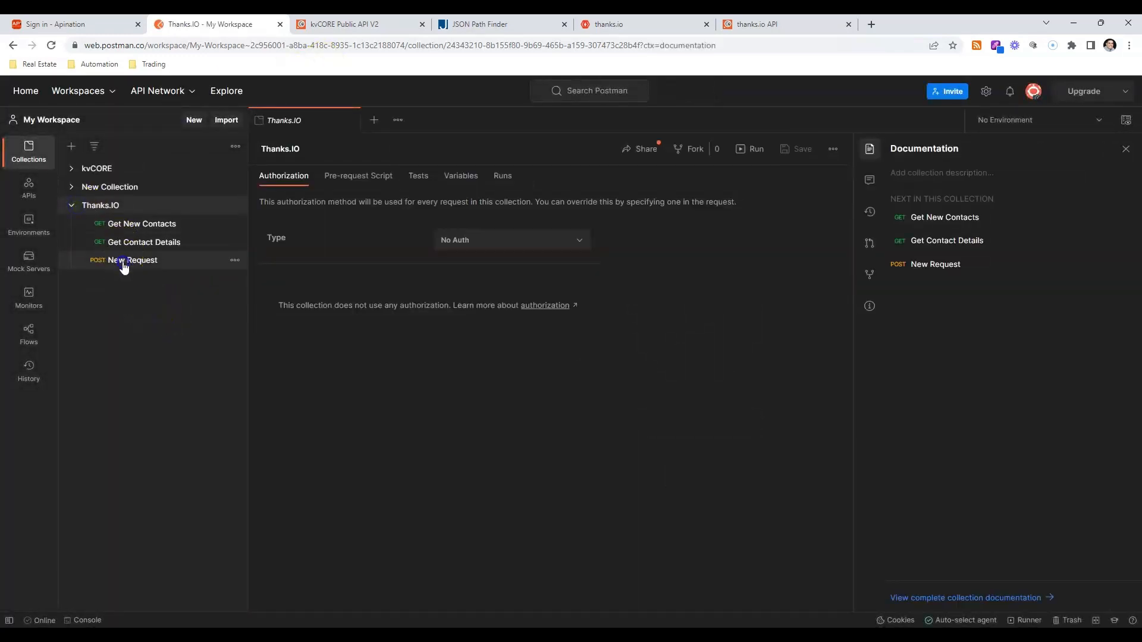
left_click_drag(123, 262, 127, 261)
left_click(125, 232)
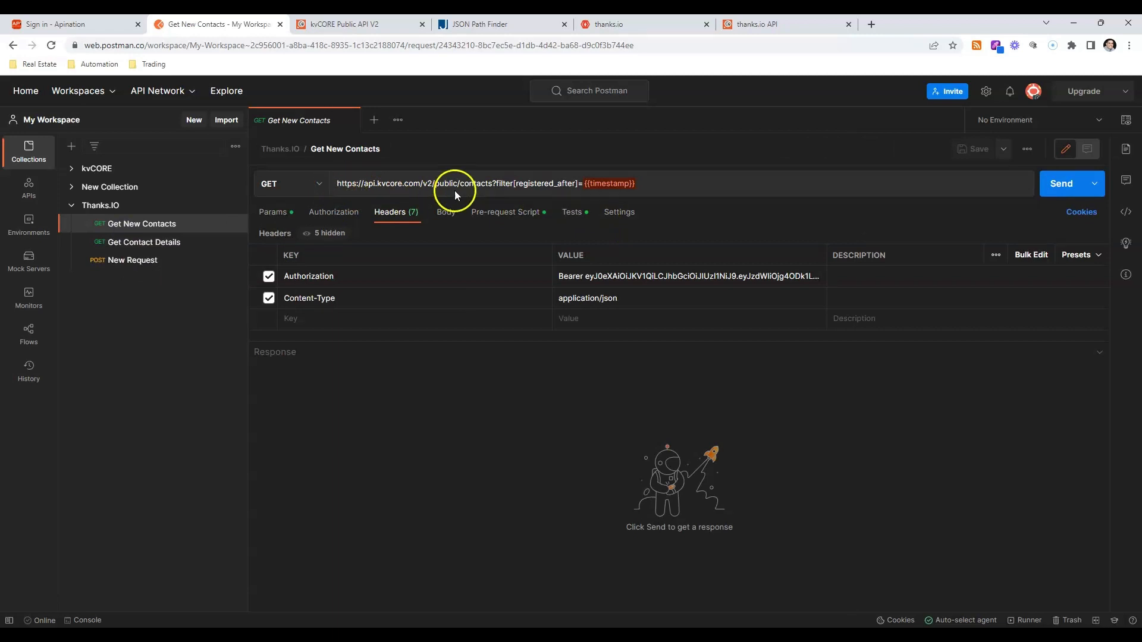
Examine the registered_after filter in the request URL and the pre-request script that calculates the timestamp variable.
left_click_drag(460, 184, 577, 183)
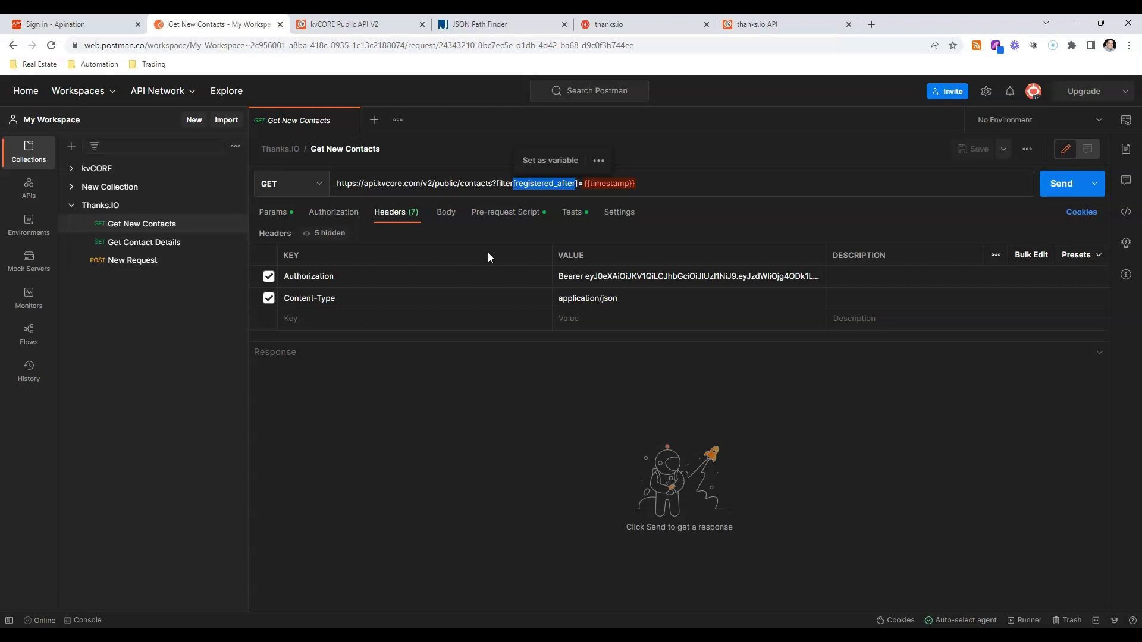
left_click(517, 212)
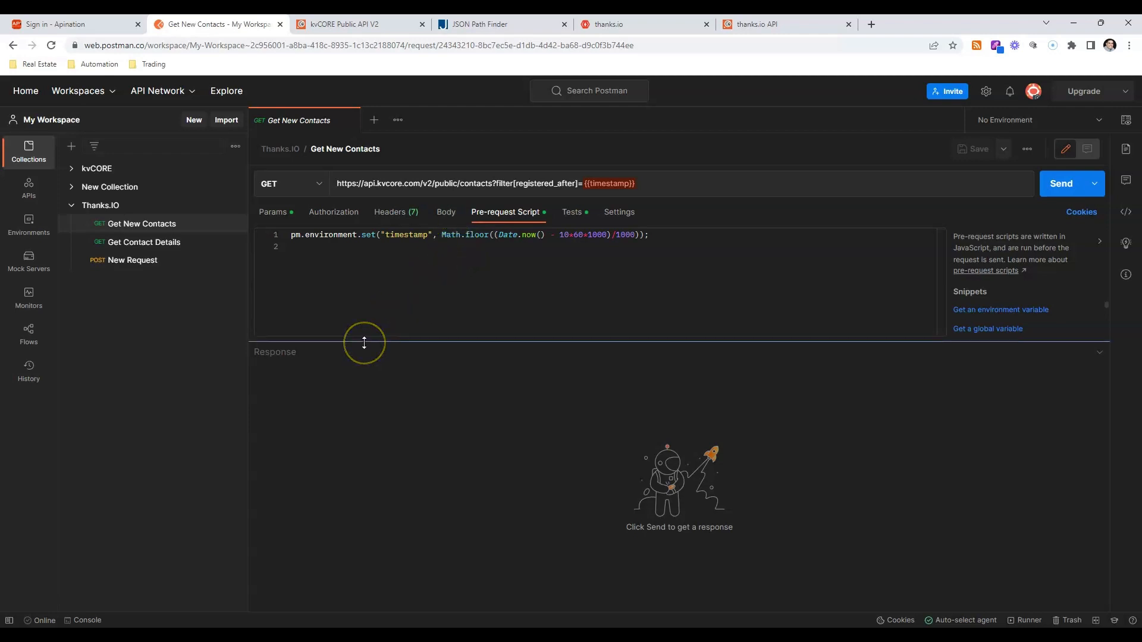
double_click(405, 235)
left_click_drag(442, 235, 608, 238)
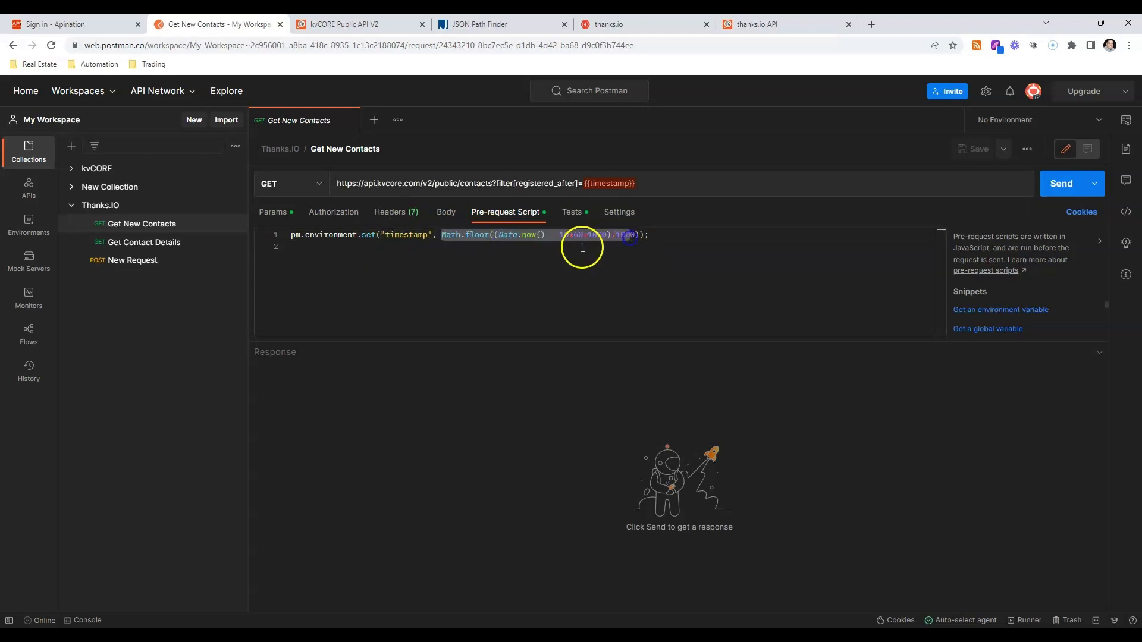
left_click(569, 236)
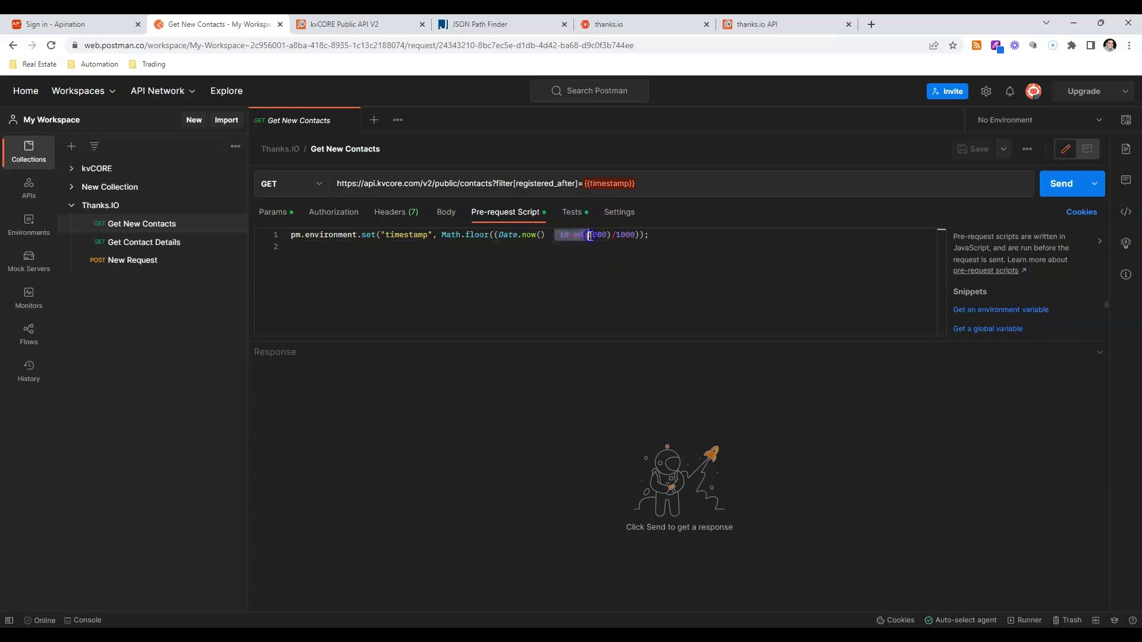
left_click(588, 247)
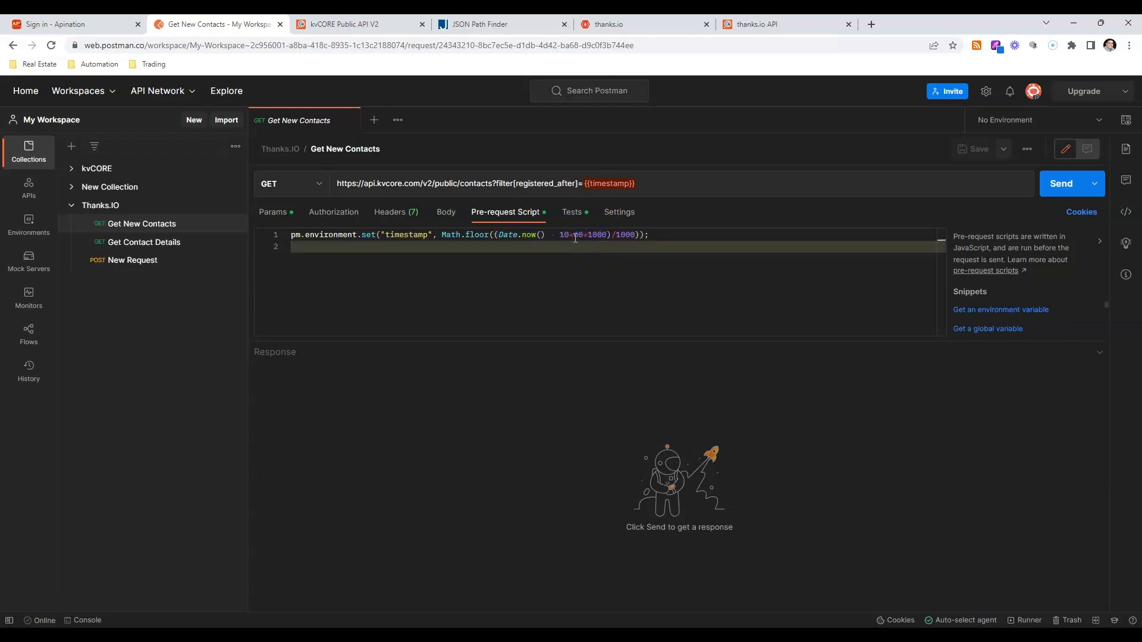
left_click(580, 236)
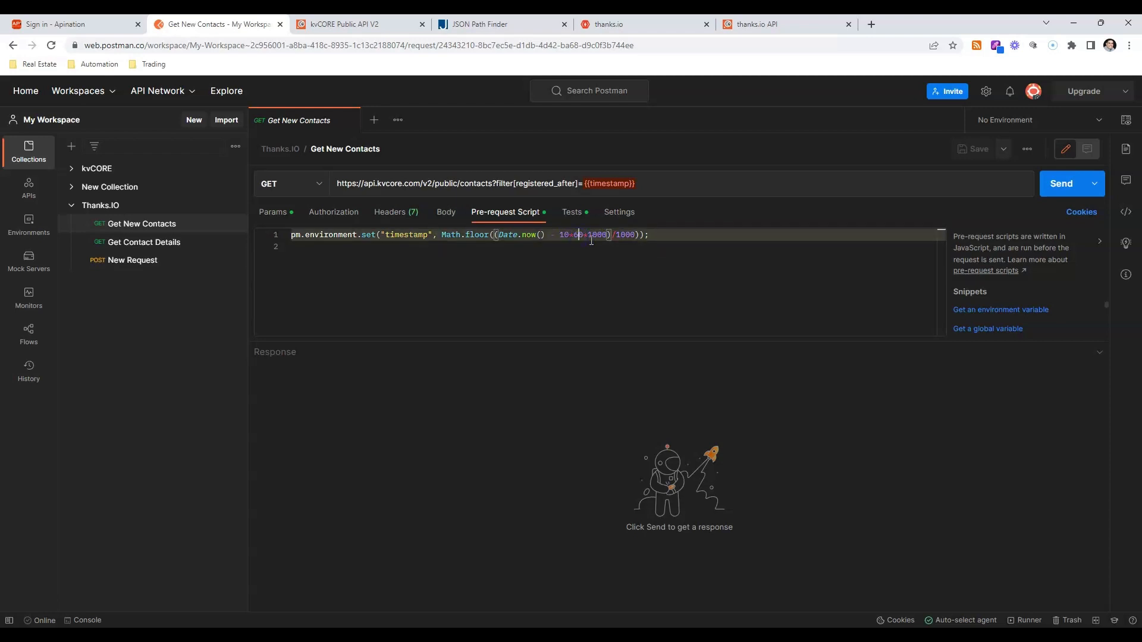
double_click(601, 236)
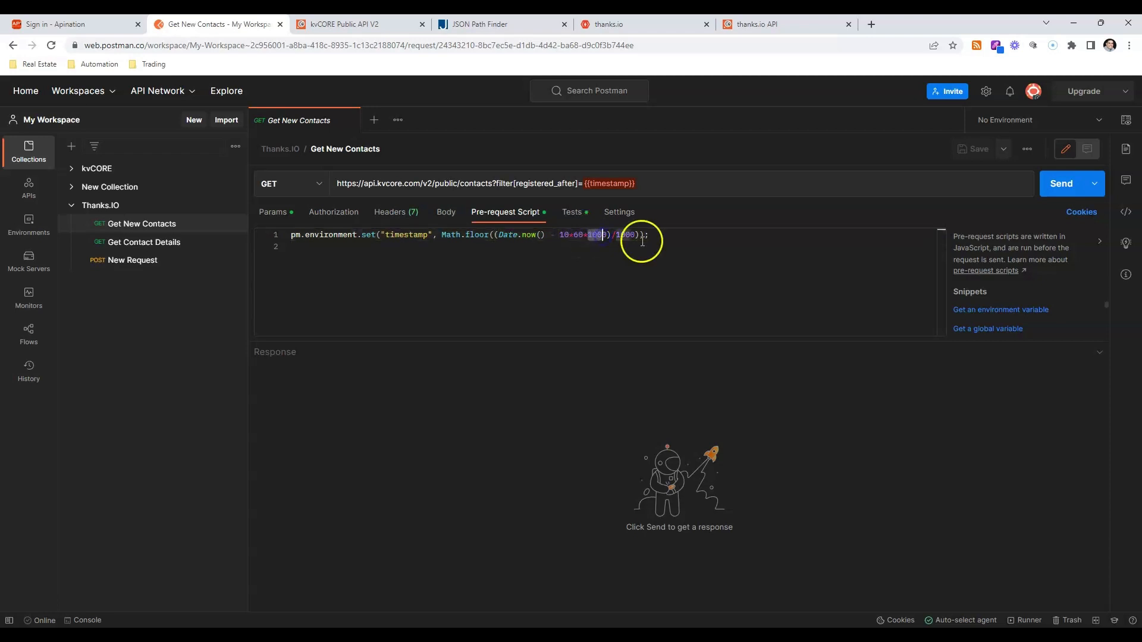
double_click(601, 237)
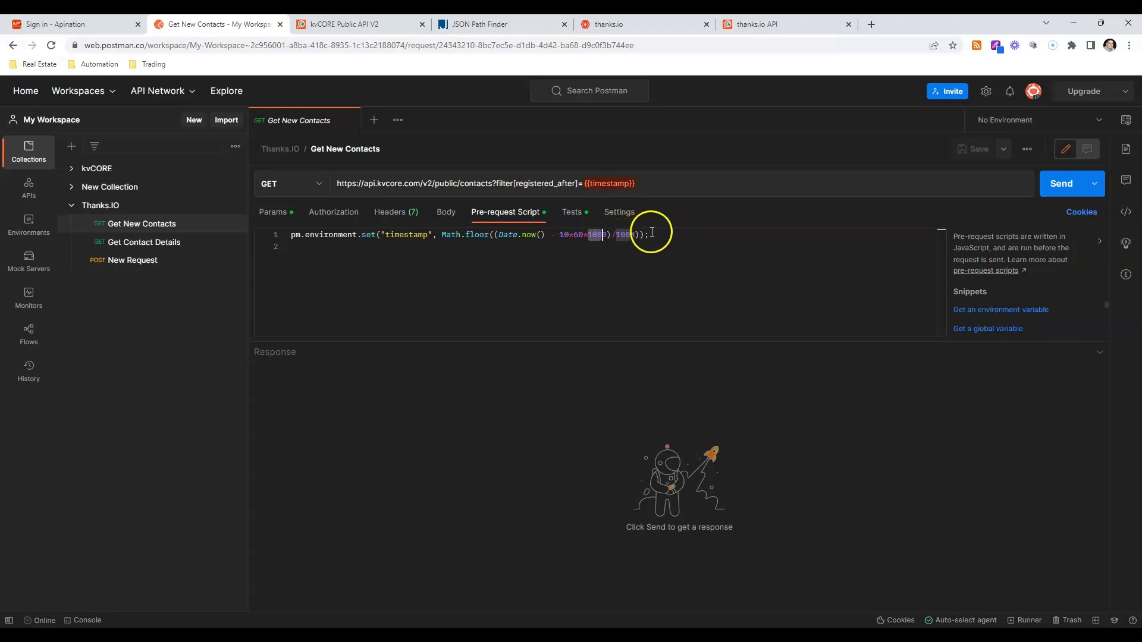
left_click_drag(655, 234, 291, 238)
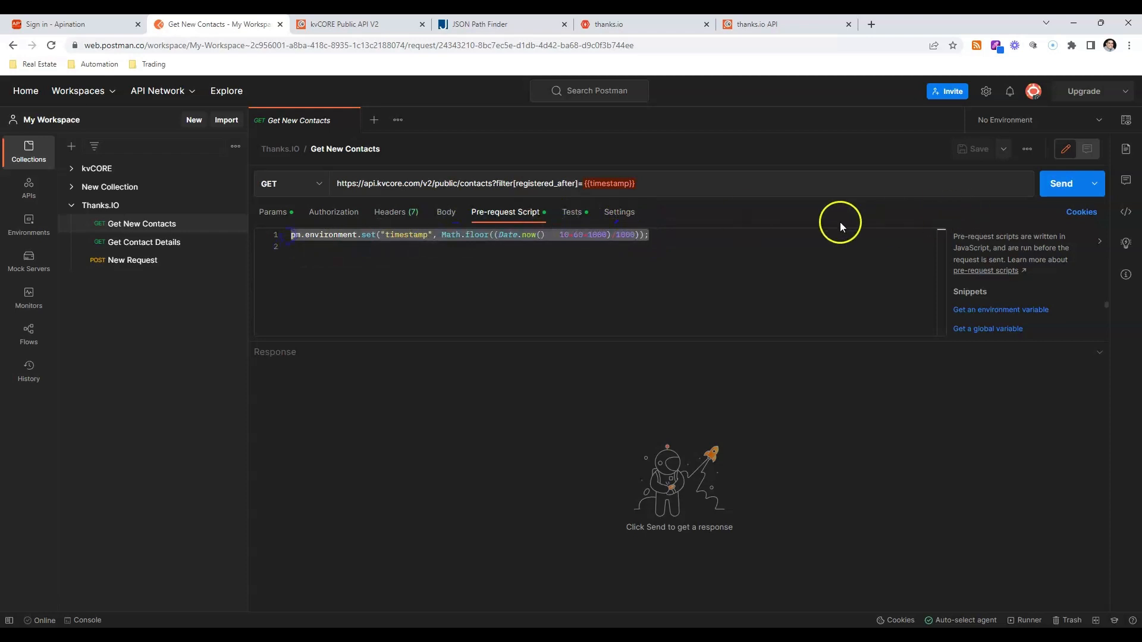
Make New Environment the active environment and review its stored variables, including timestamp.
left_click(1035, 118)
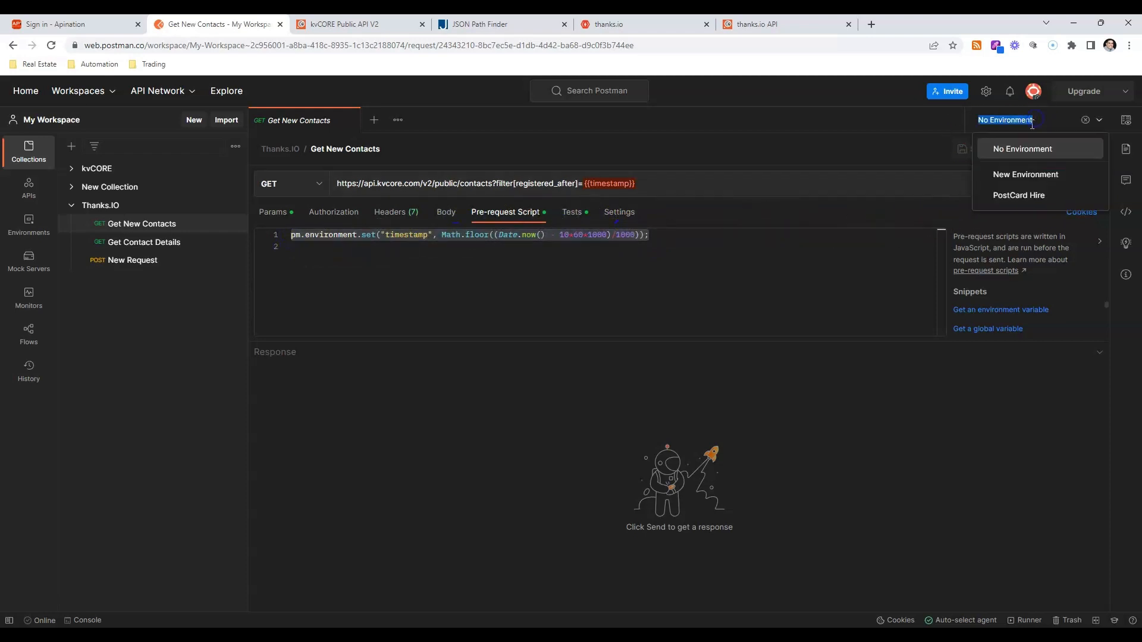
left_click(1011, 175)
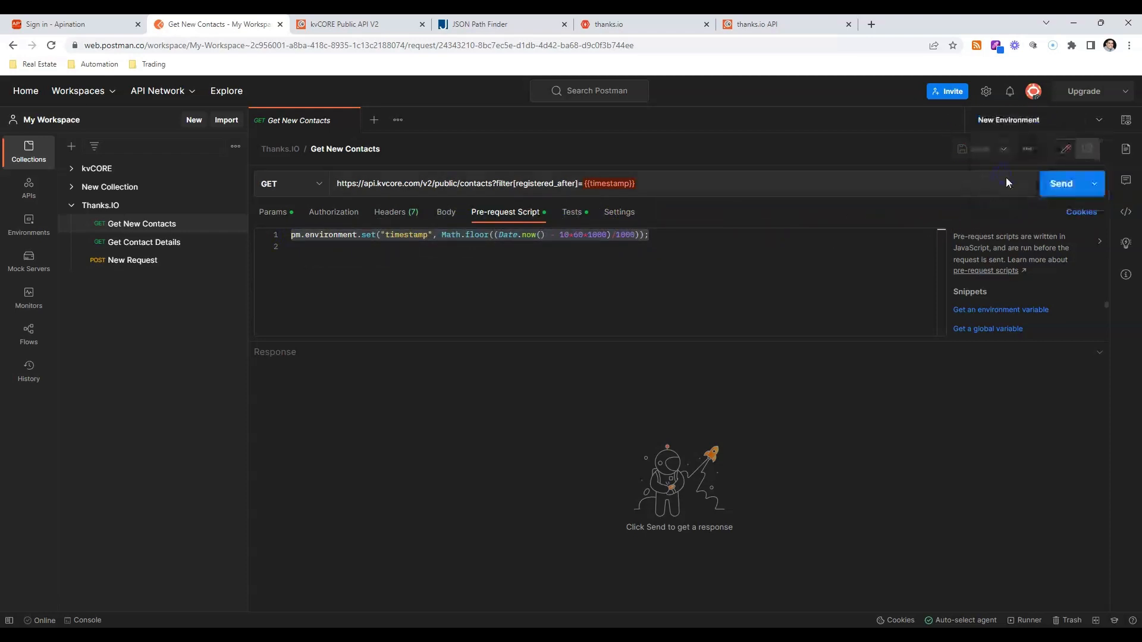
left_click(1126, 120)
scroll(894, 270, "down", 10)
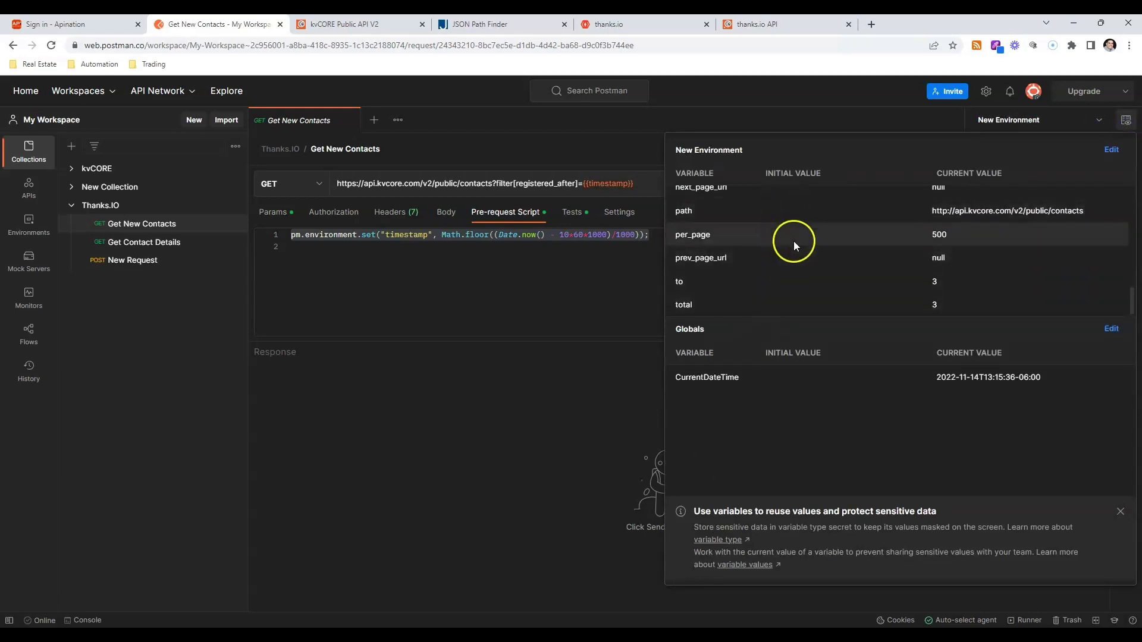
scroll(794, 244, "up", 10)
scroll(794, 246, "down", 8)
scroll(792, 246, "up", 4)
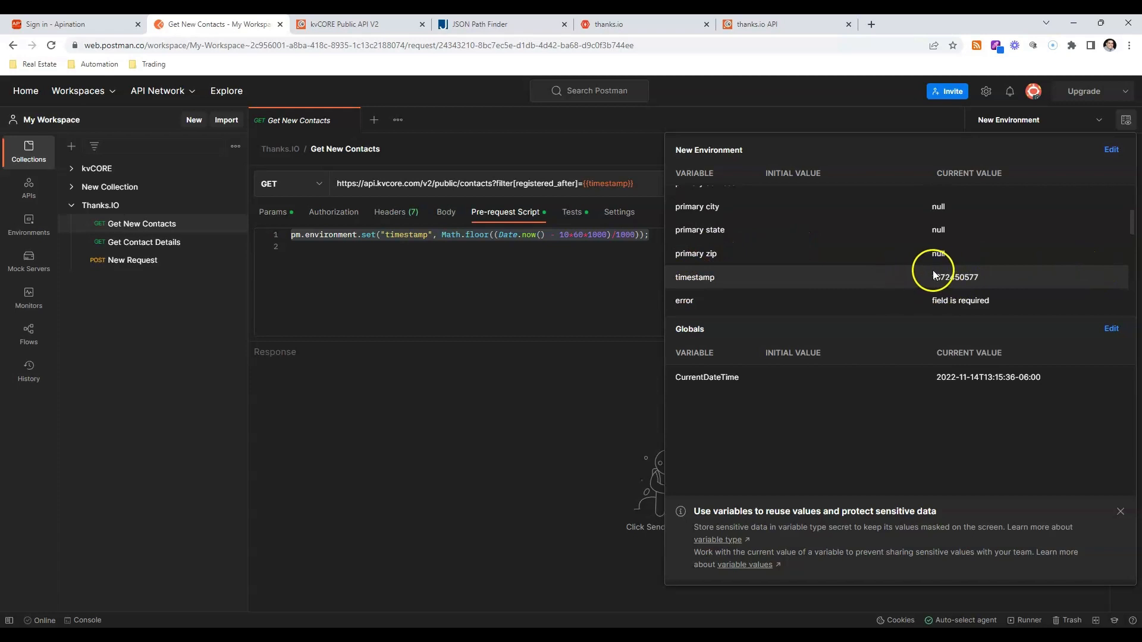
left_click(512, 368)
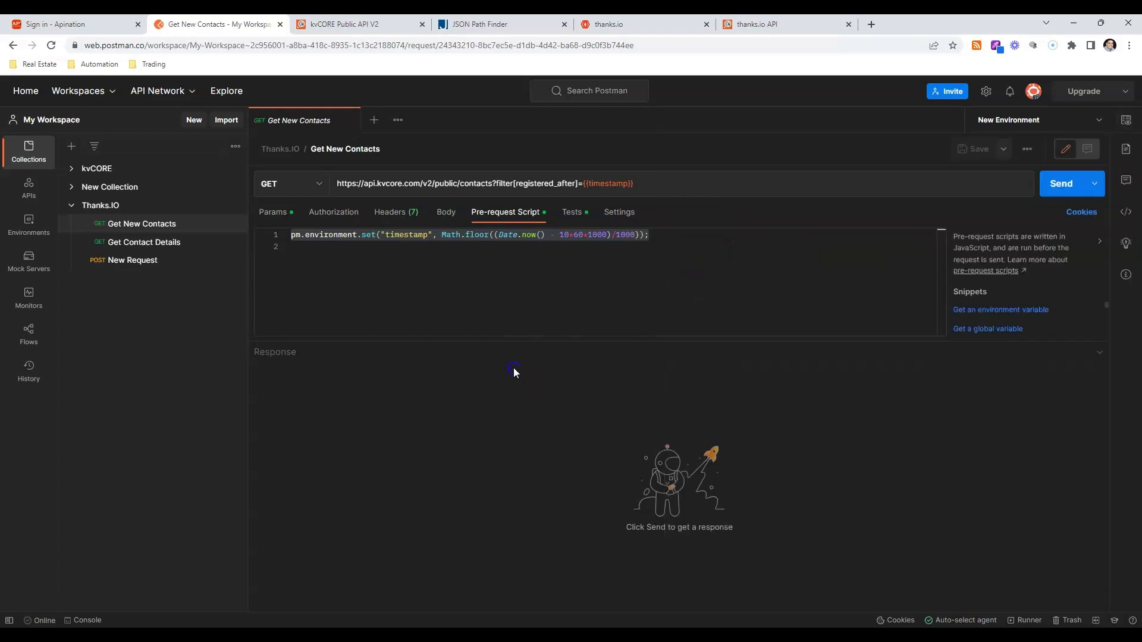
Send the Get New Contacts request twice and inspect the contact name and paging fields in the response body.
left_click(1069, 183)
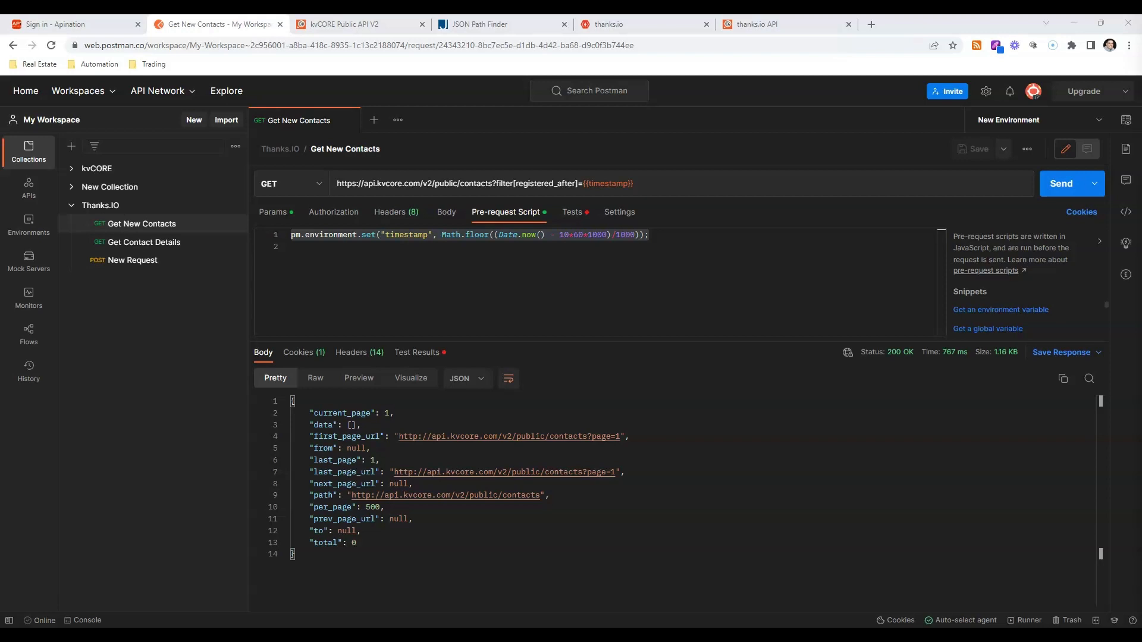
left_click(1052, 186)
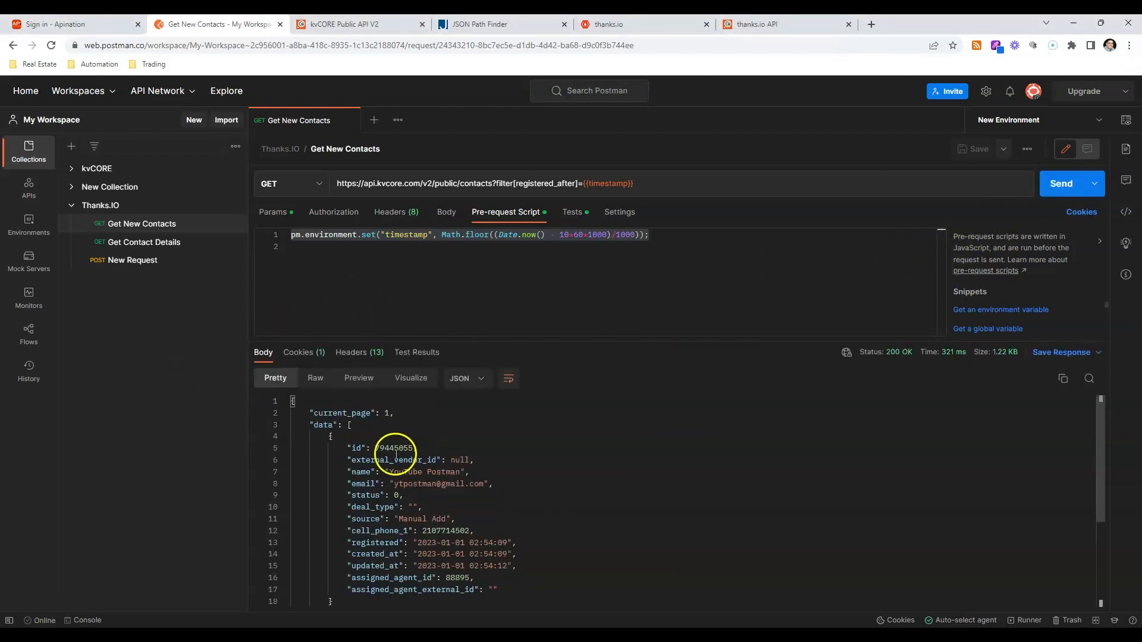
left_click(380, 474)
left_click_drag(385, 474, 491, 479)
scroll(504, 485, "down", 3)
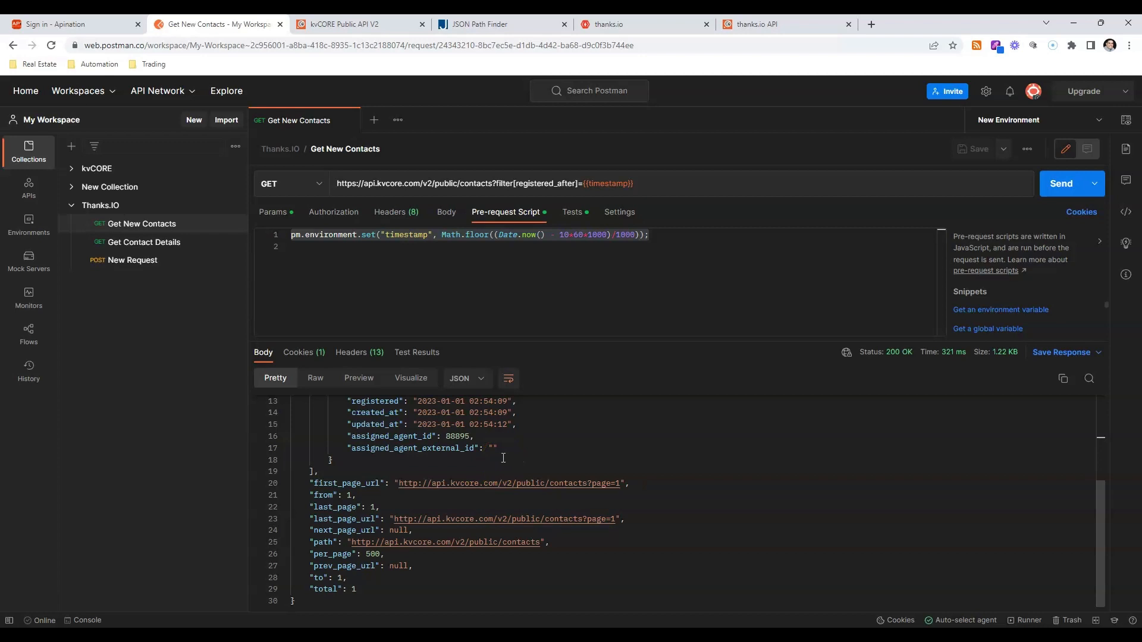
scroll(503, 457, "up", 3)
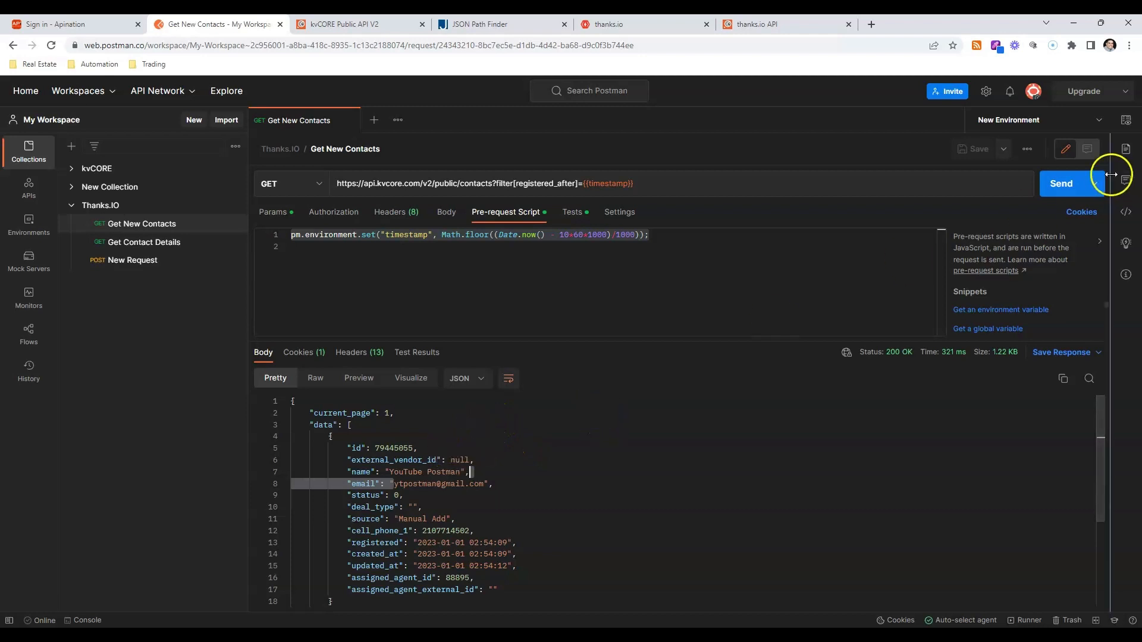
left_click(1124, 121)
left_click(1097, 120)
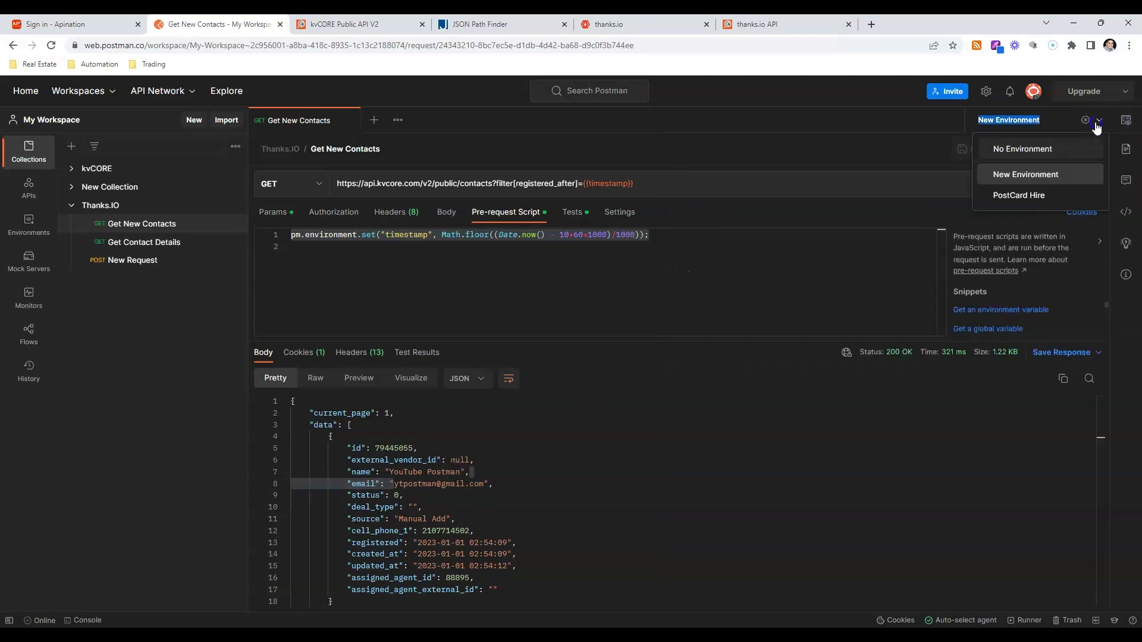
left_click(1036, 192)
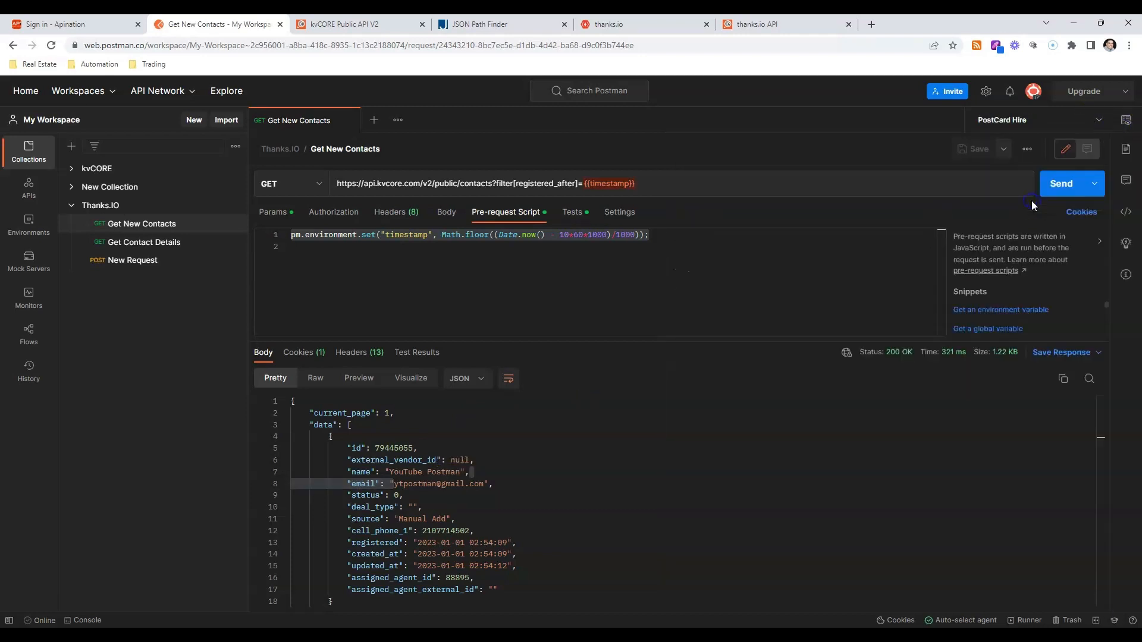
left_click(1132, 119)
scroll(1044, 178, "down", 2)
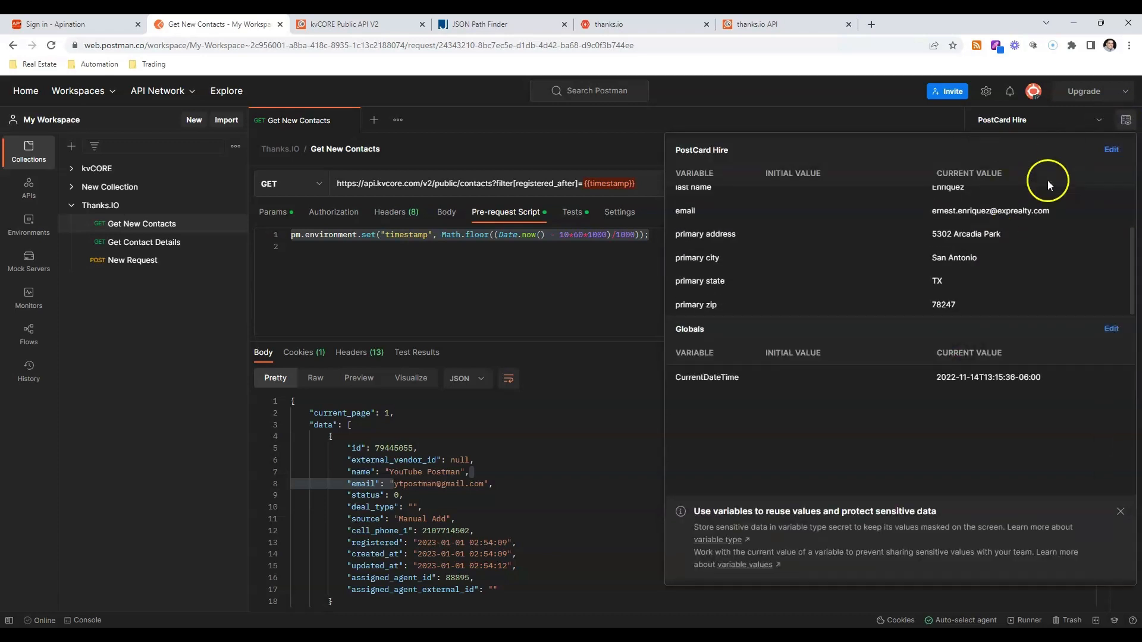
left_click(1092, 120)
left_click(1025, 174)
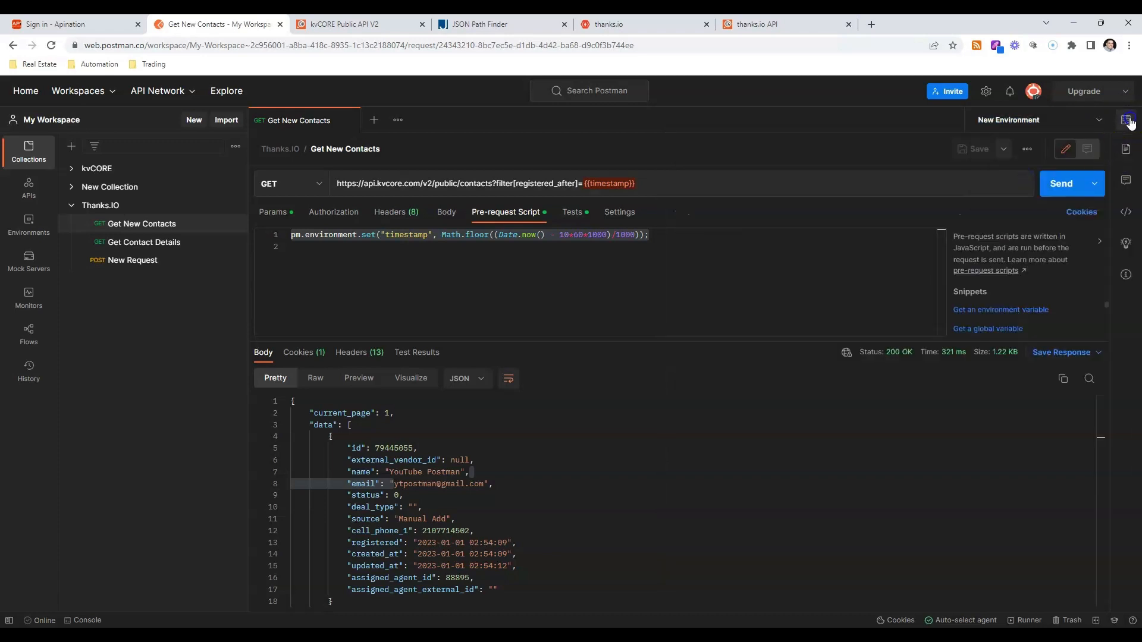
Compare the contact id in the Get New Contacts response with the id variable stored in New Environment.
left_click(1127, 119)
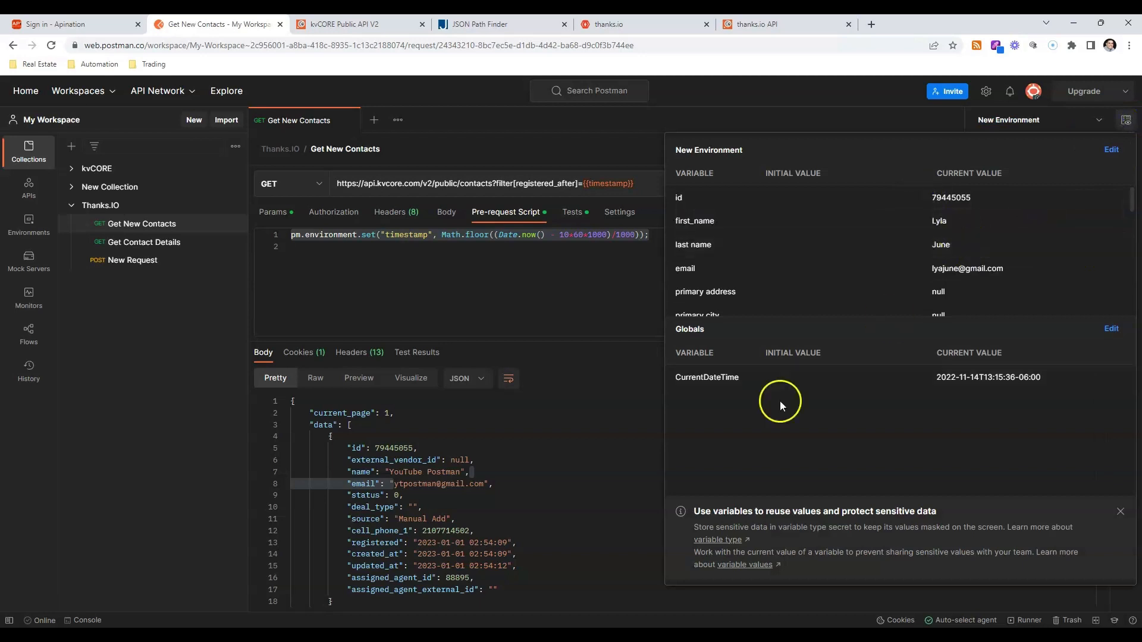
double_click(373, 449)
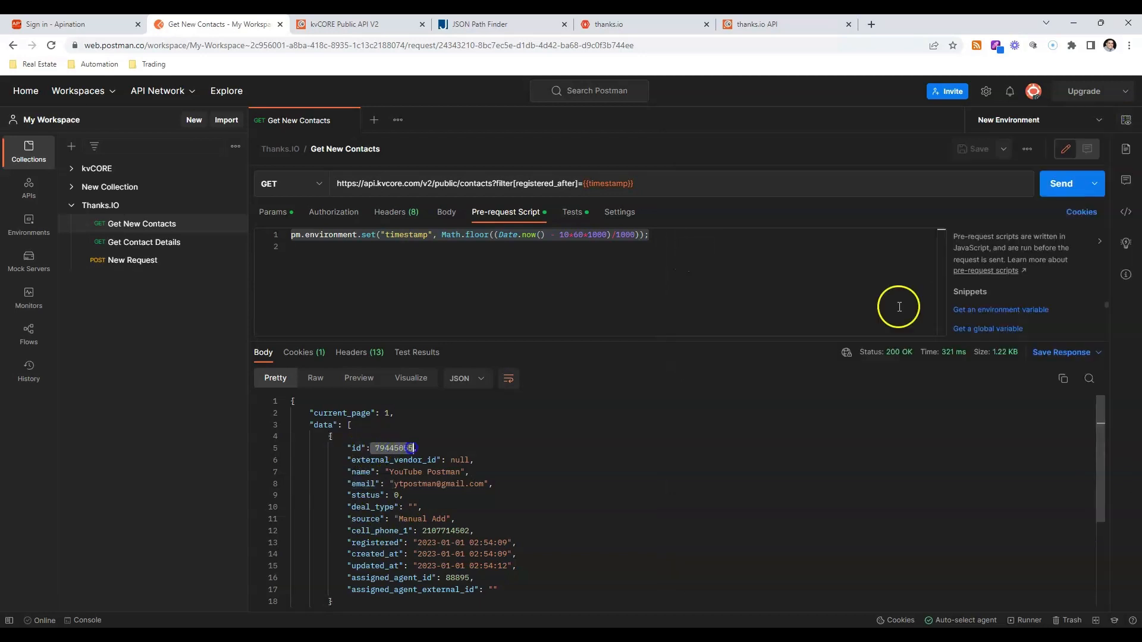
left_click(1122, 117)
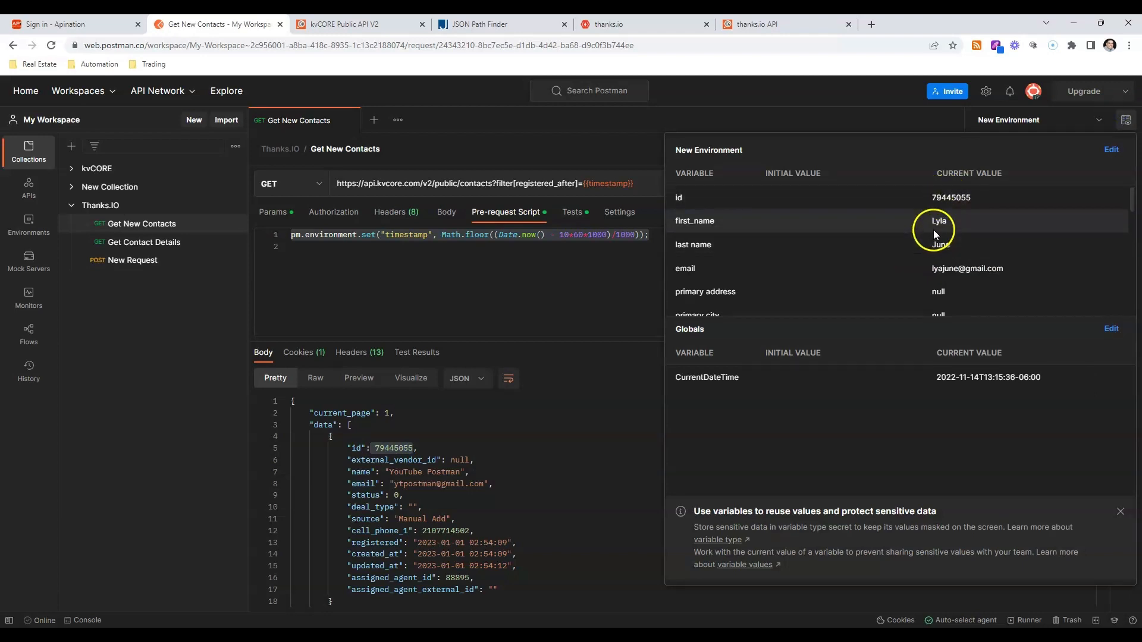
left_click(621, 419)
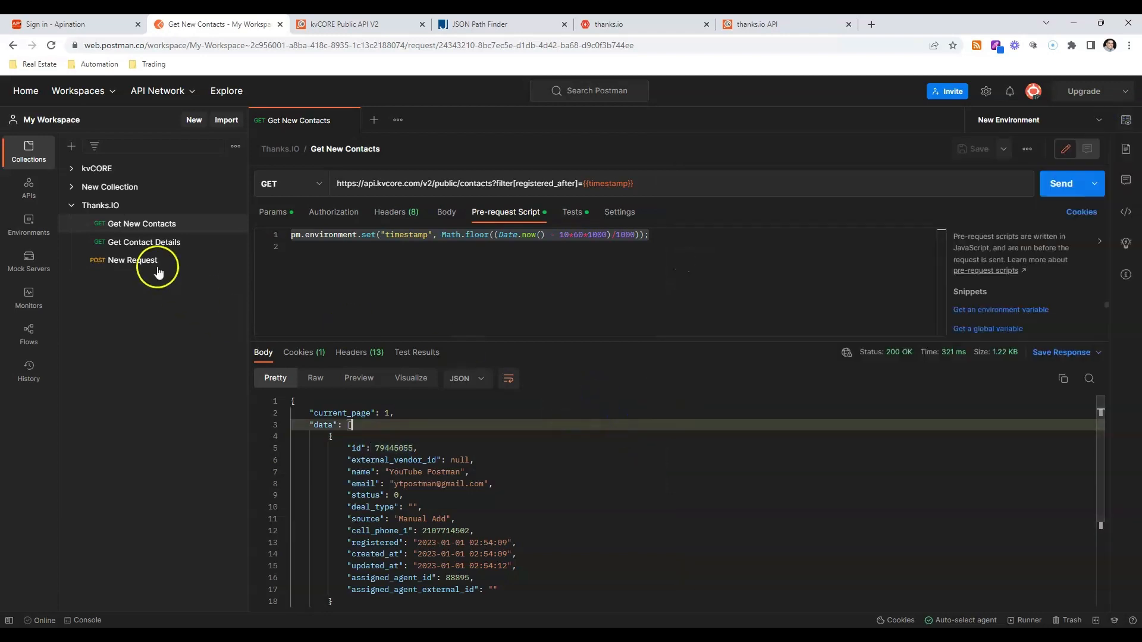
Open the Get Contact Details request and examine its URL and the test script that stores contact fields as environment variables.
left_click(162, 245)
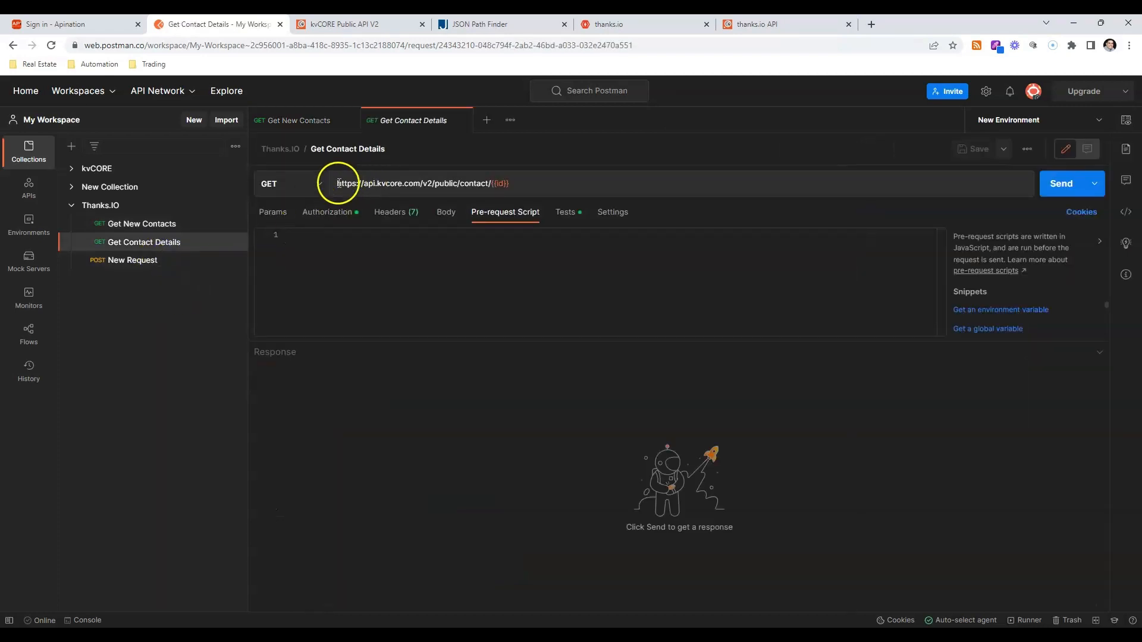
left_click_drag(338, 183, 508, 195)
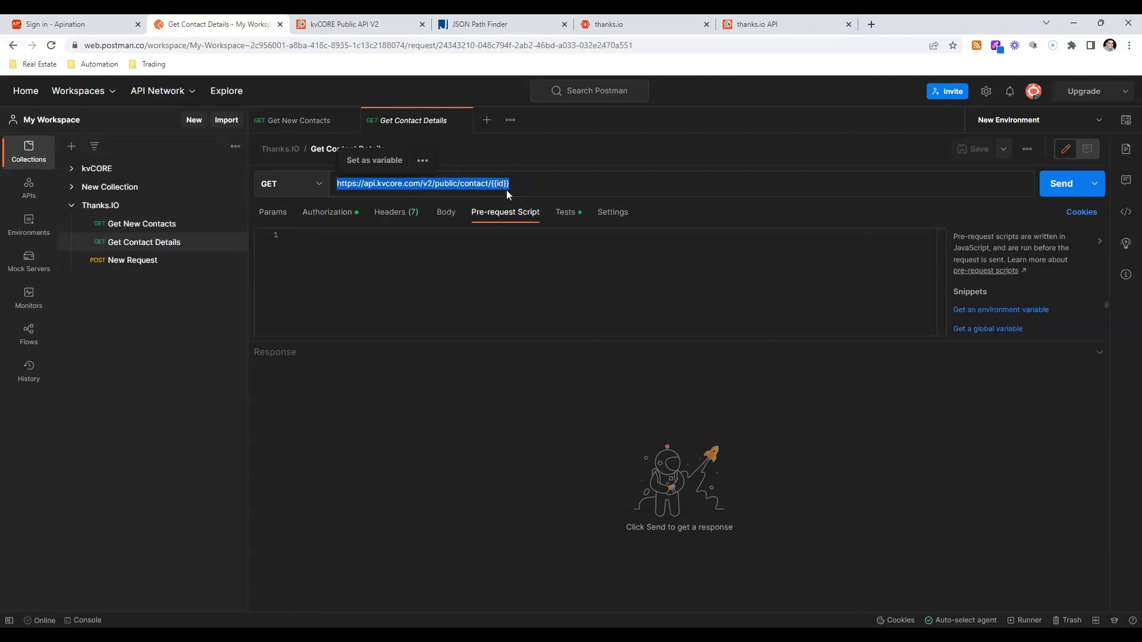
left_click(573, 214)
left_click(574, 216)
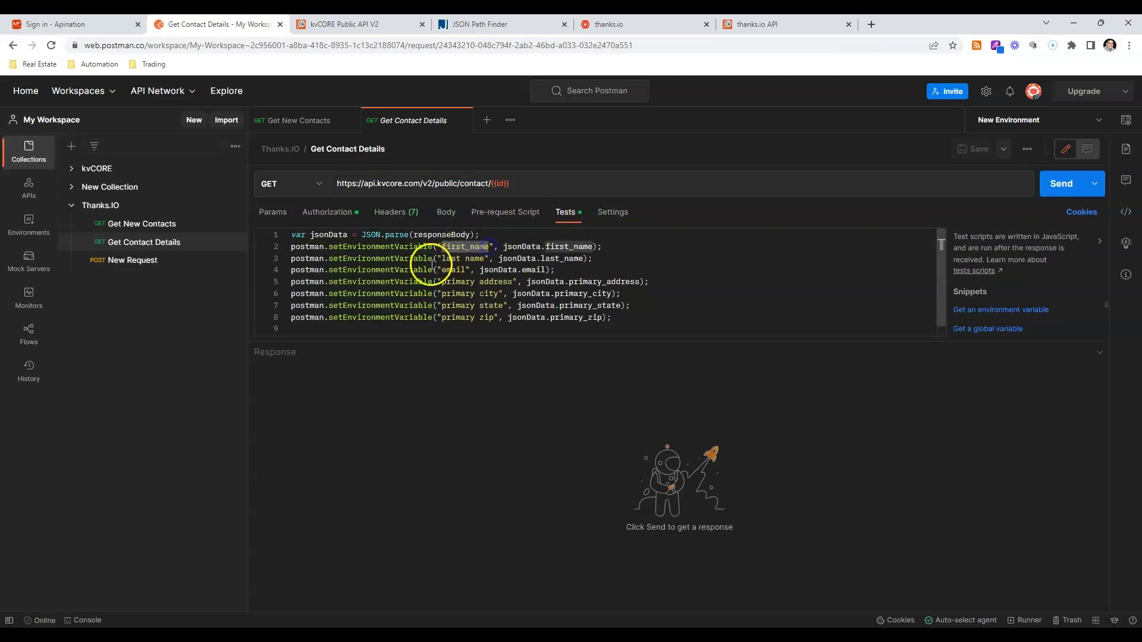
left_click_drag(437, 258, 485, 258)
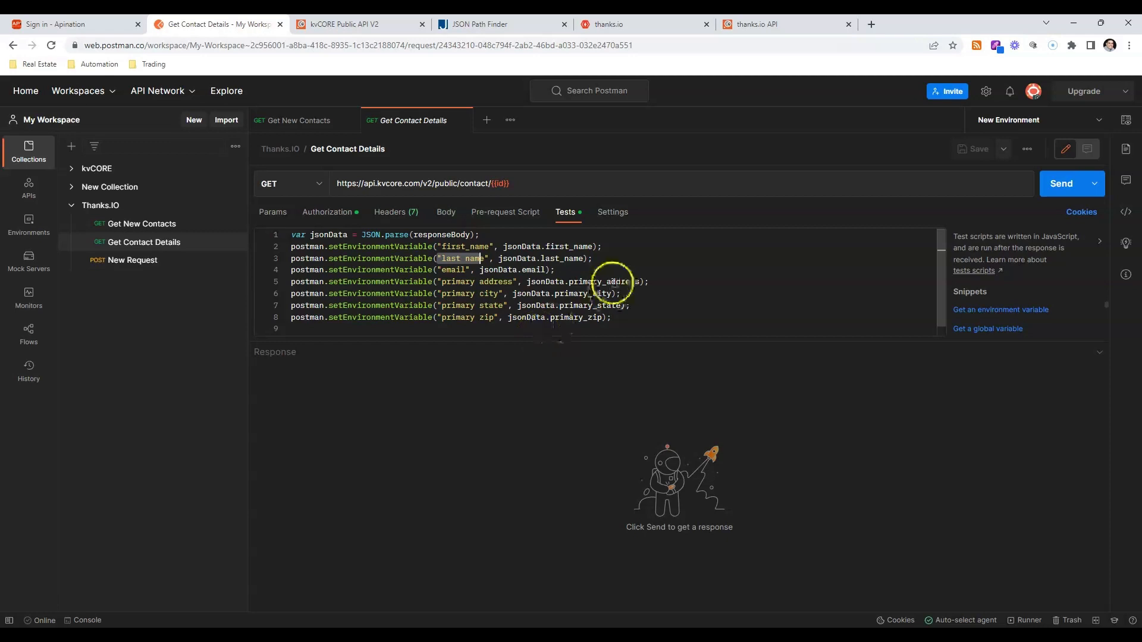
Send the Get Contact Details request and check its response against the contact variables stored in New Environment.
left_click(1055, 194)
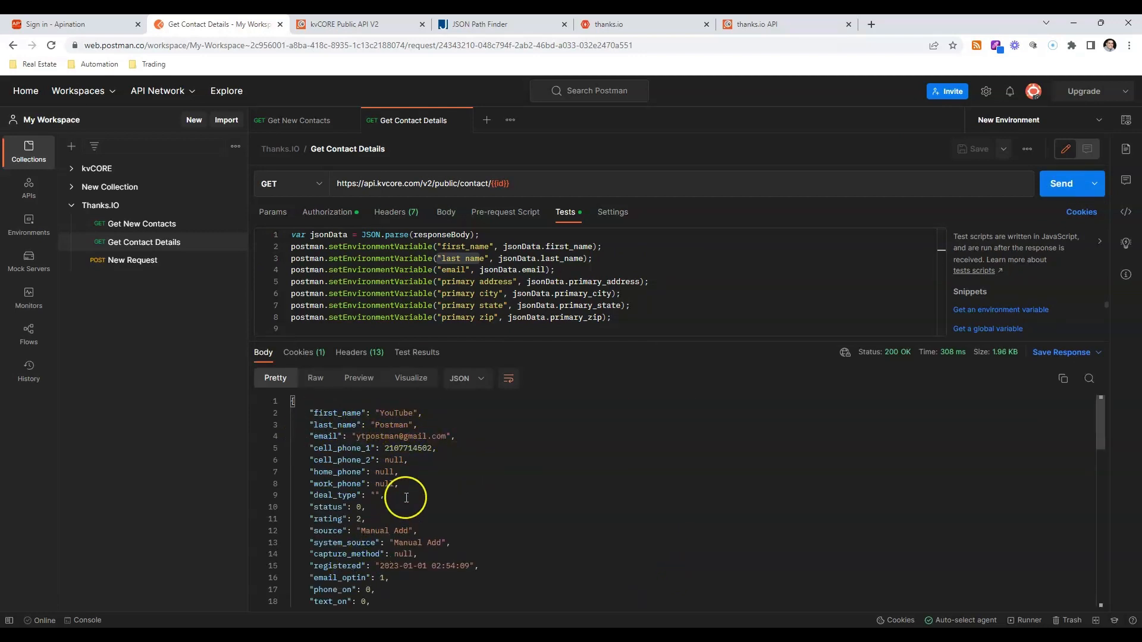
scroll(406, 497, "down", 5)
scroll(406, 498, "down", 5)
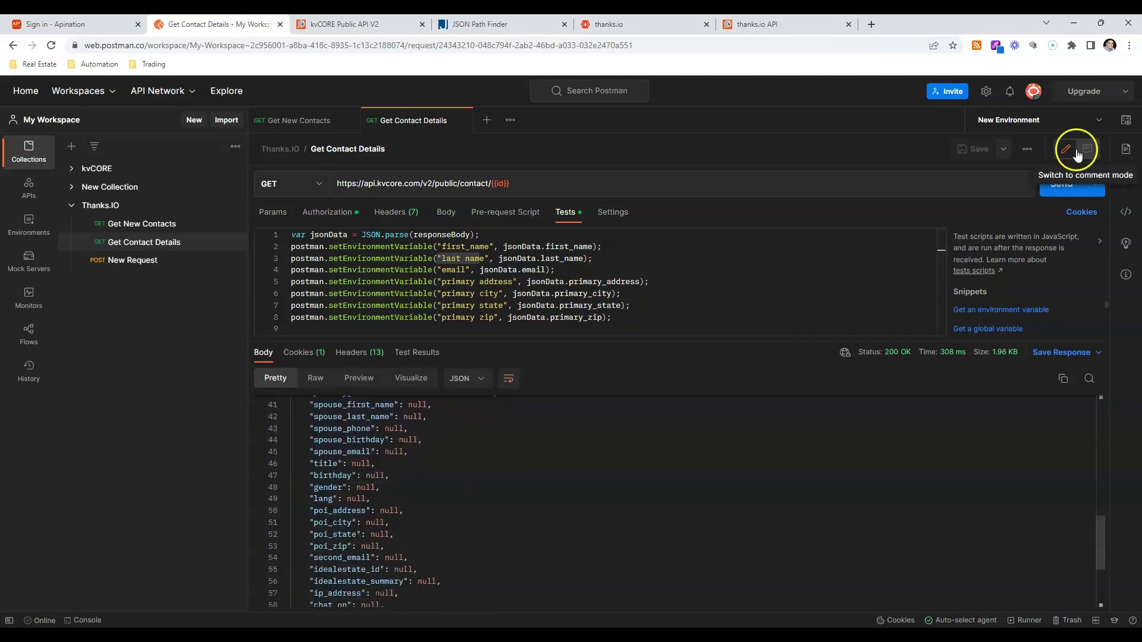
left_click(1121, 122)
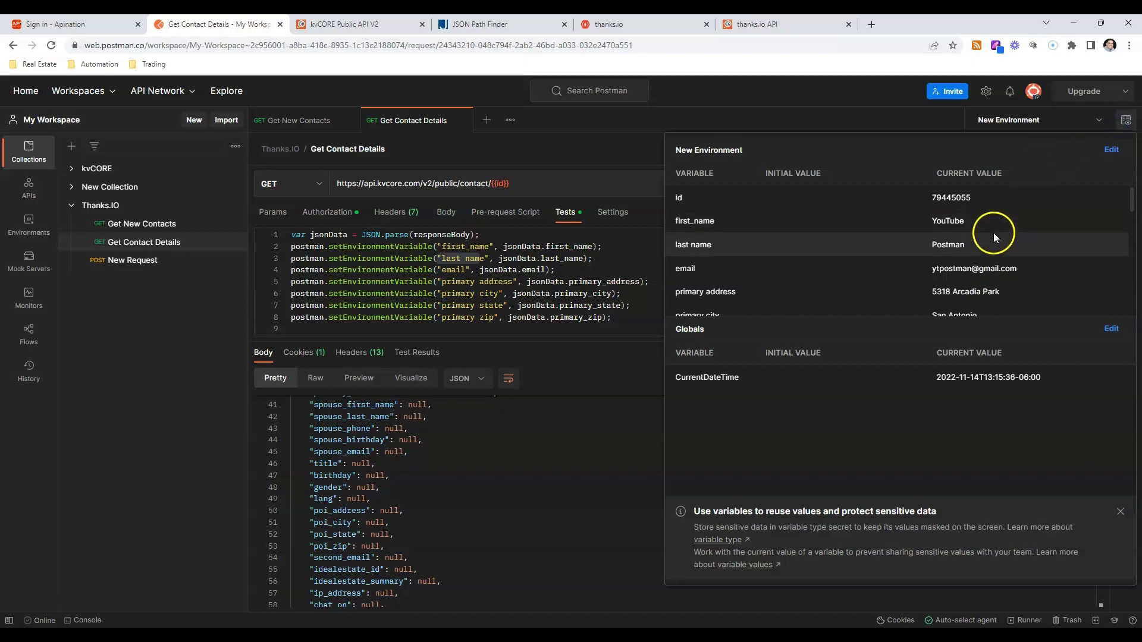
scroll(947, 307, "down", 5)
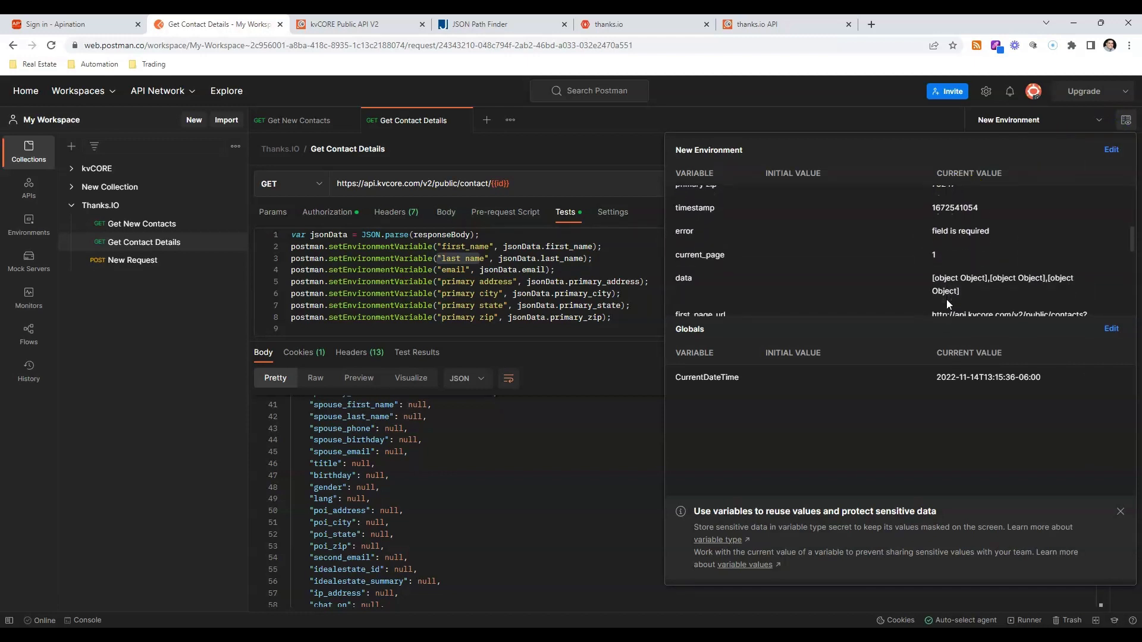
scroll(947, 298, "down", 5)
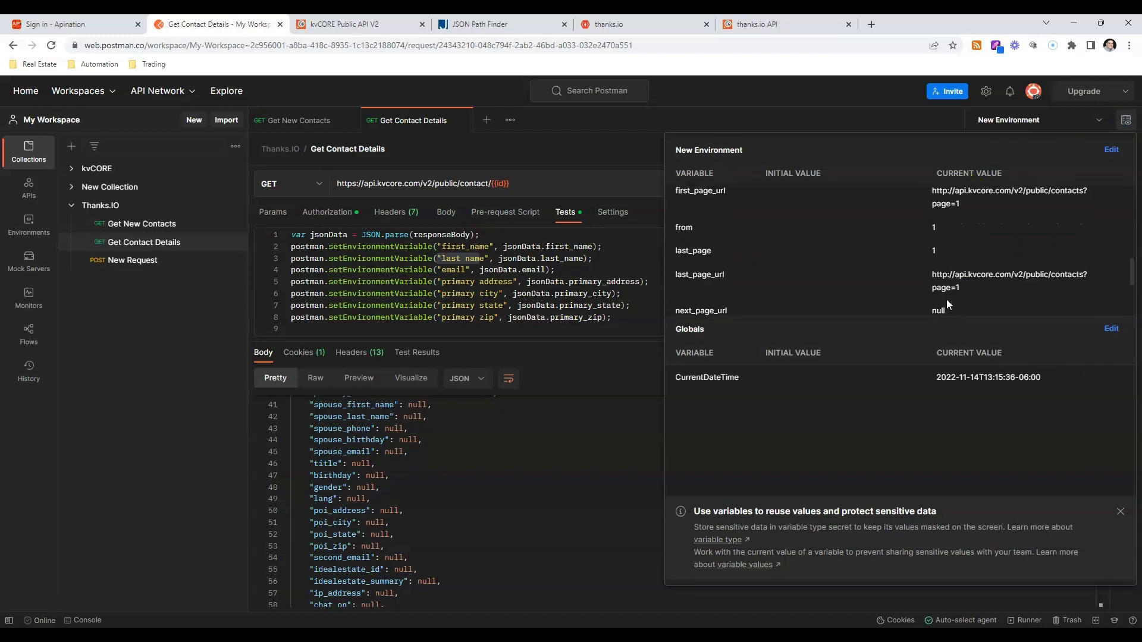
left_click(539, 500)
Open the Thanks.IO collection's POST New Request, and look up the 4x6 Postcard endpoint URL and authorization in the thanks.io API documentation.
left_click(116, 262)
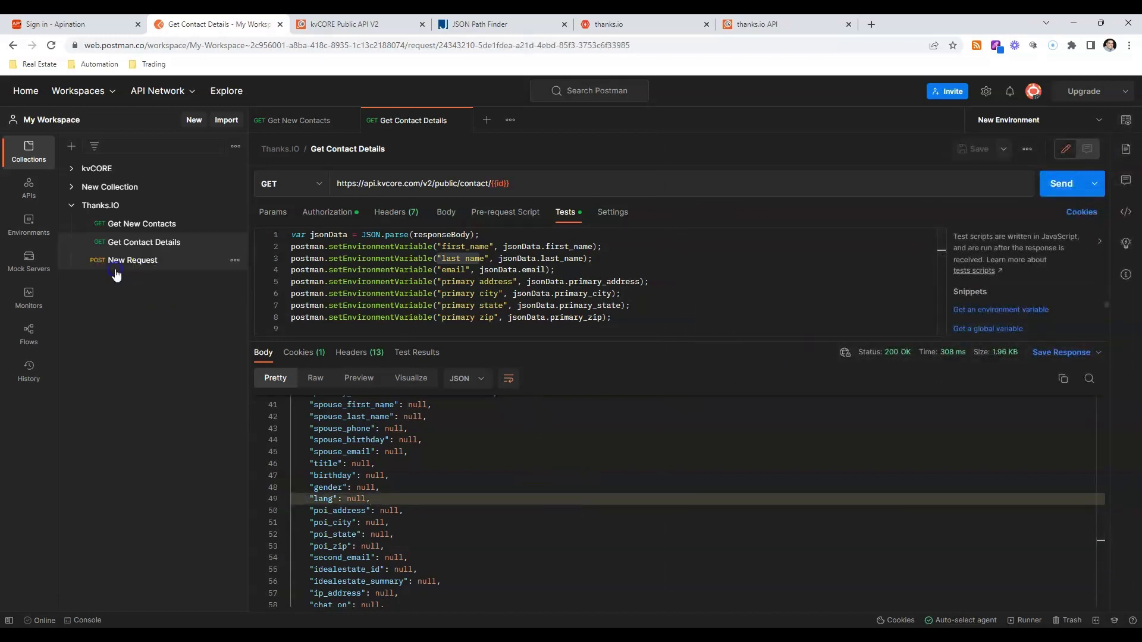
left_click(754, 24)
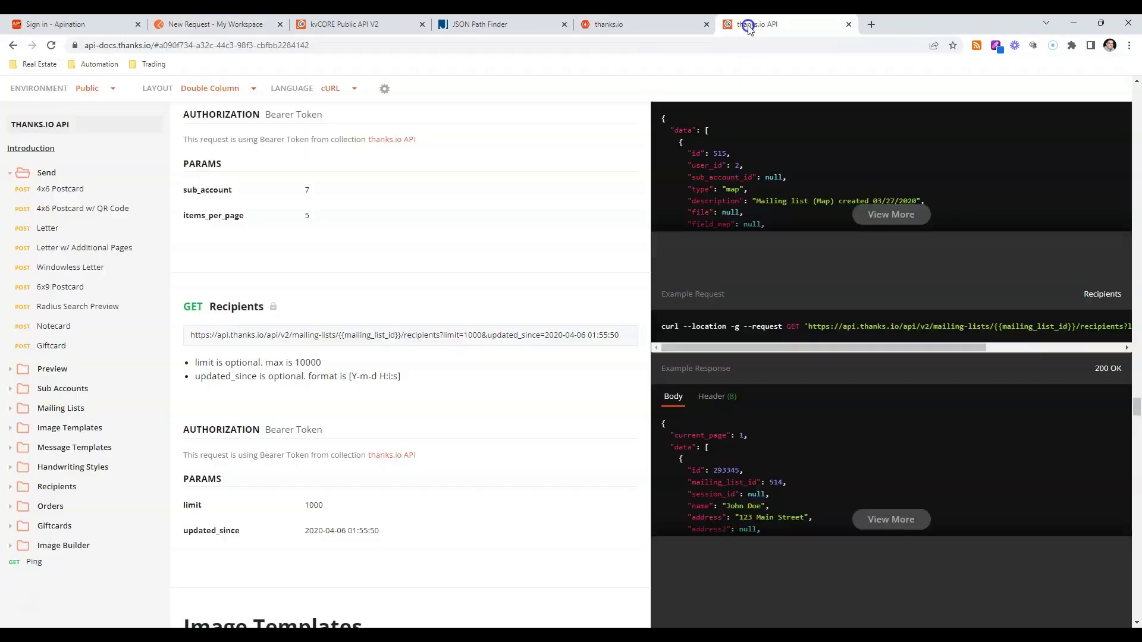
left_click(59, 189)
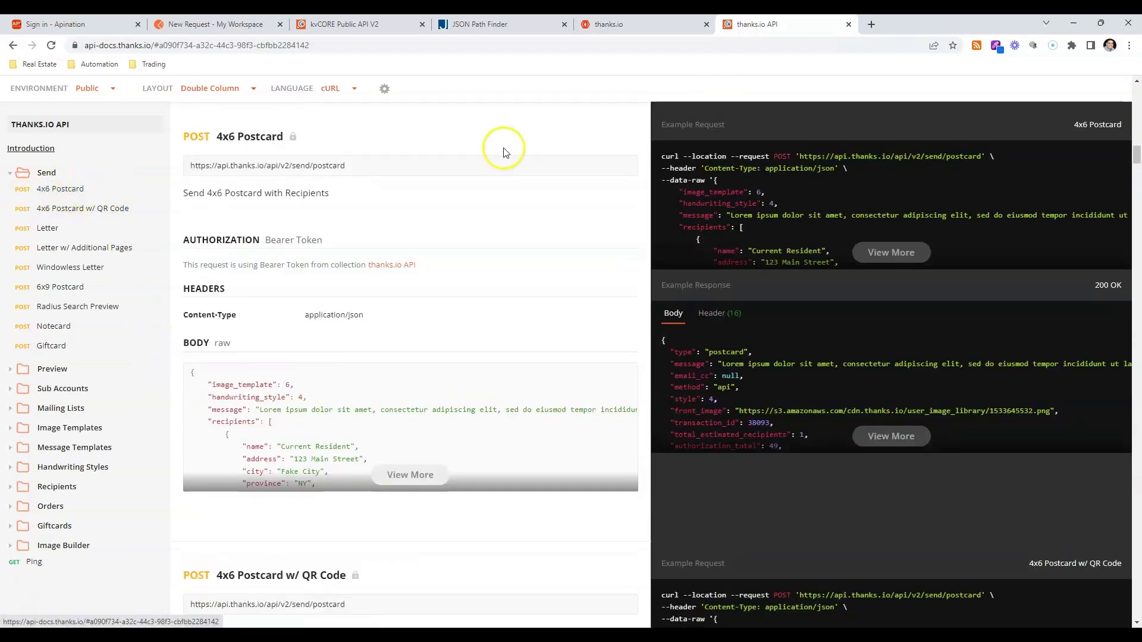
left_click_drag(383, 168, 190, 167)
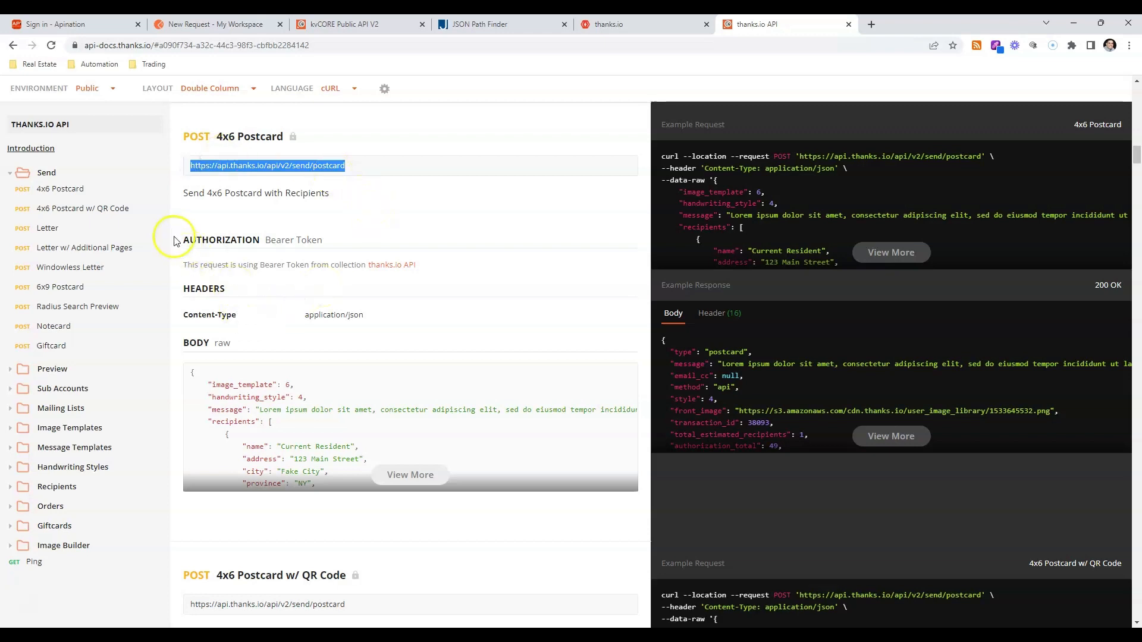
left_click_drag(176, 241, 346, 240)
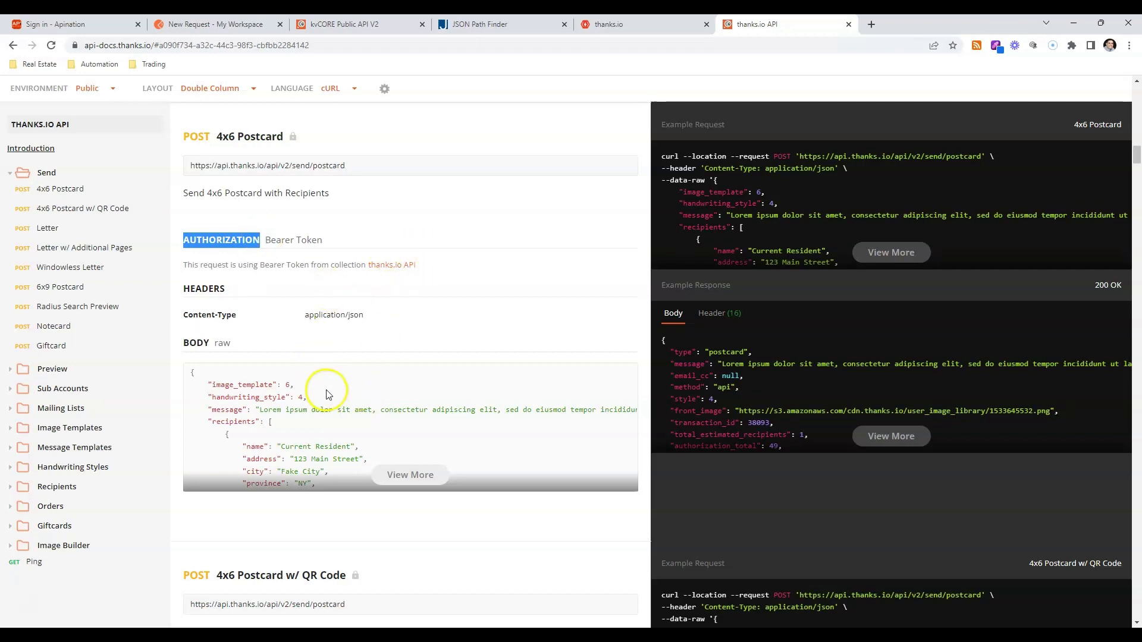
Examine the full raw JSON body for the 4x6 Postcard call and compare it with the New Request body in Postman.
scroll(356, 411, "down", 1)
left_click(416, 420)
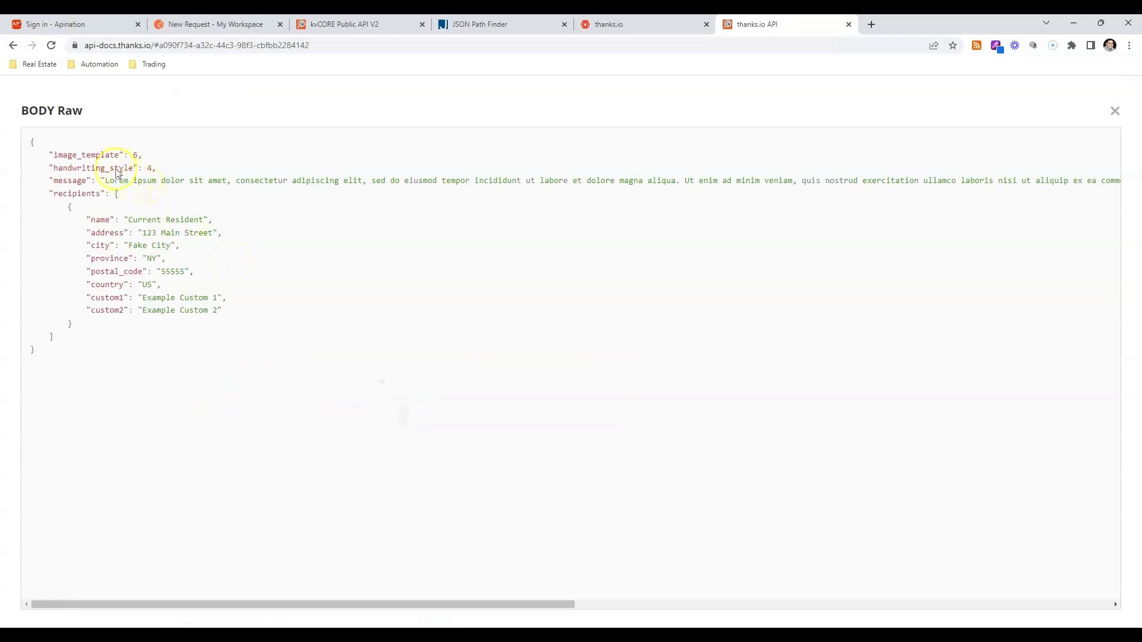
left_click_drag(27, 141, 180, 346)
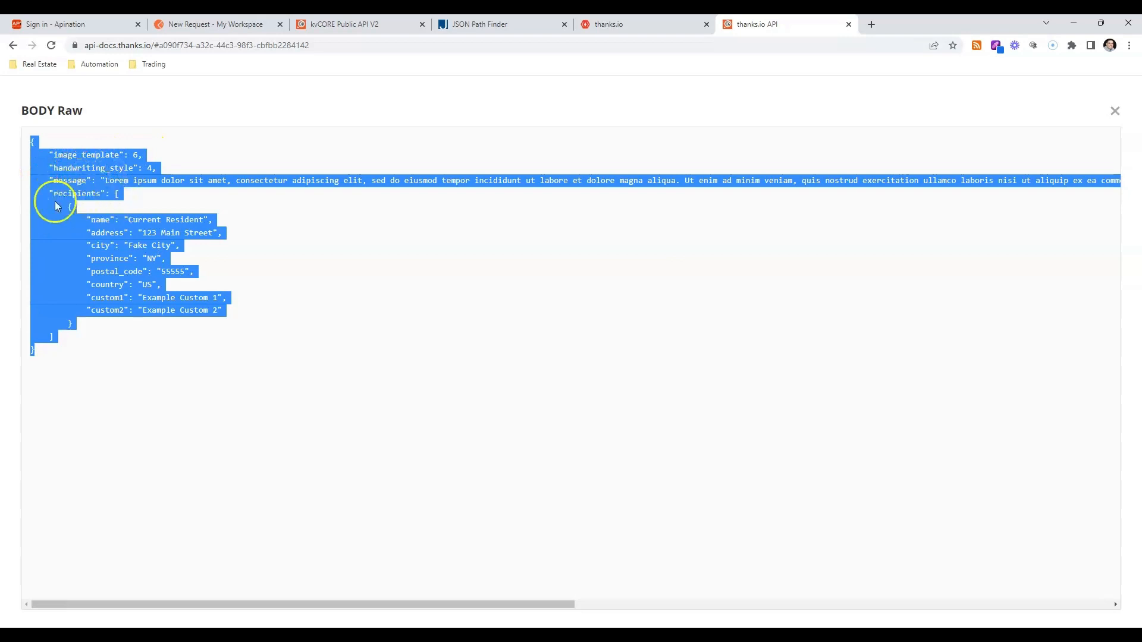
left_click(441, 244)
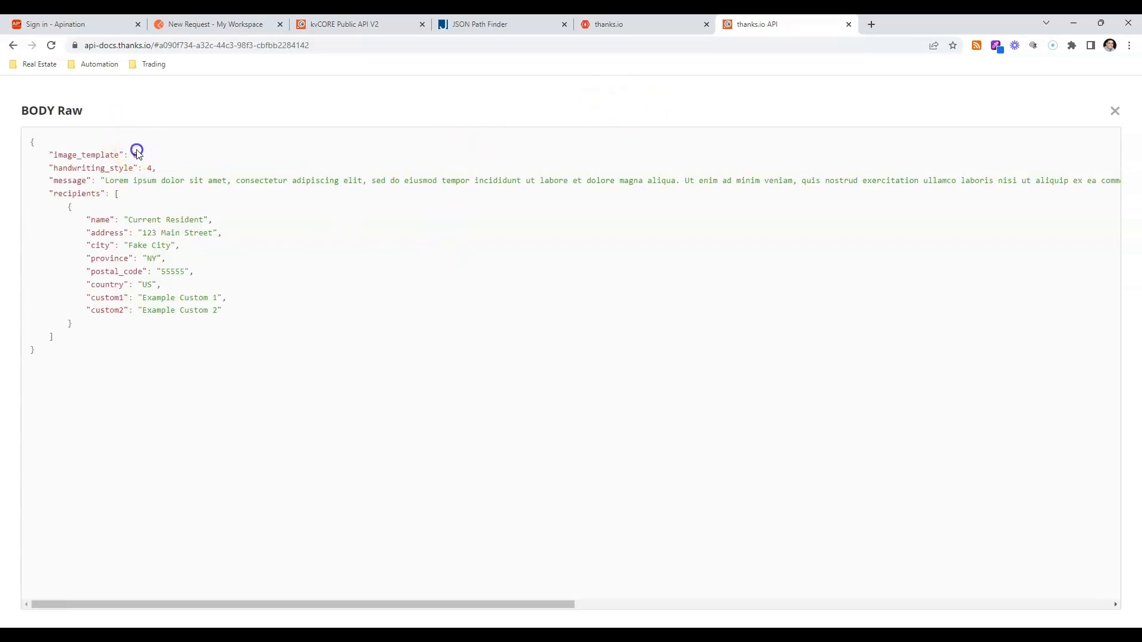
left_click(213, 23)
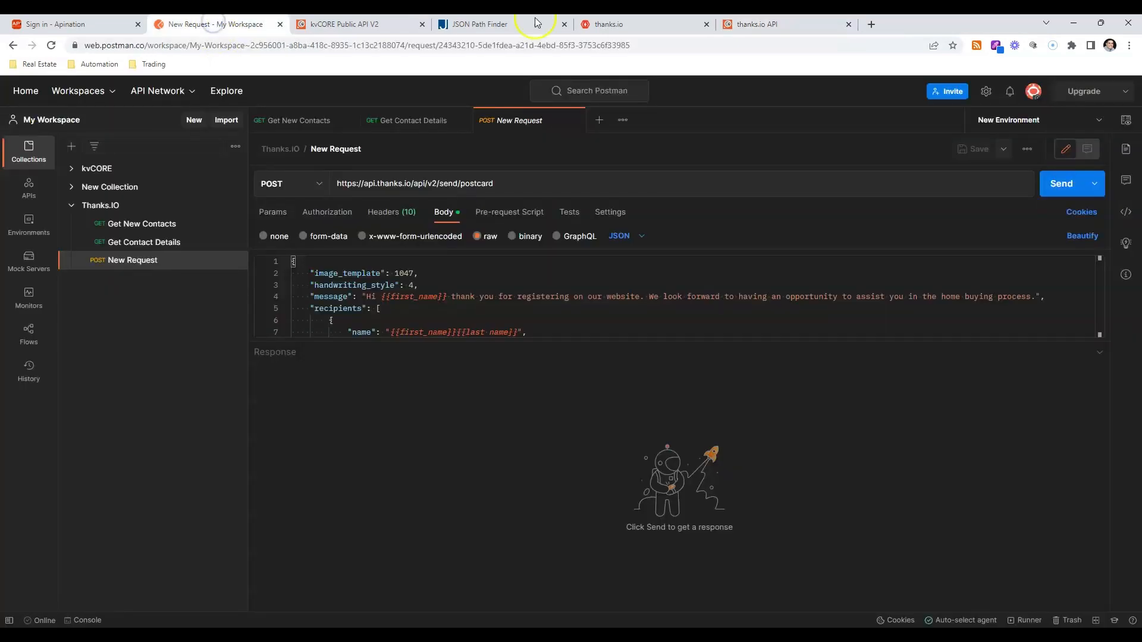
left_click(740, 23)
left_click(1114, 111)
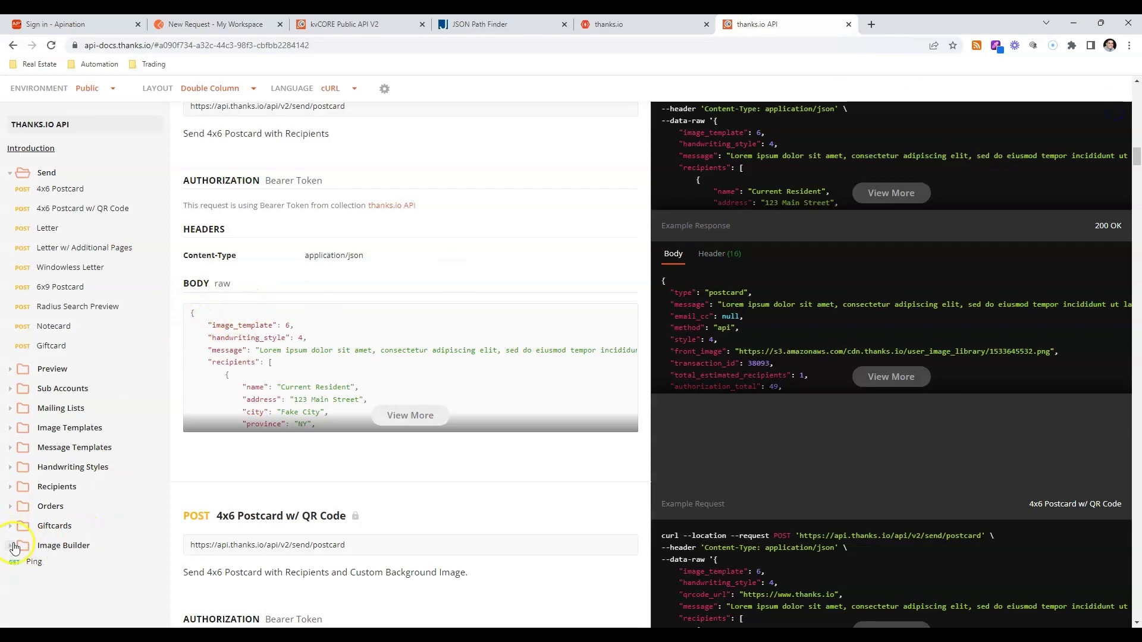
Look up the Image Templates List endpoint in the thanks.io API documentation and select its request URL.
left_click(12, 430)
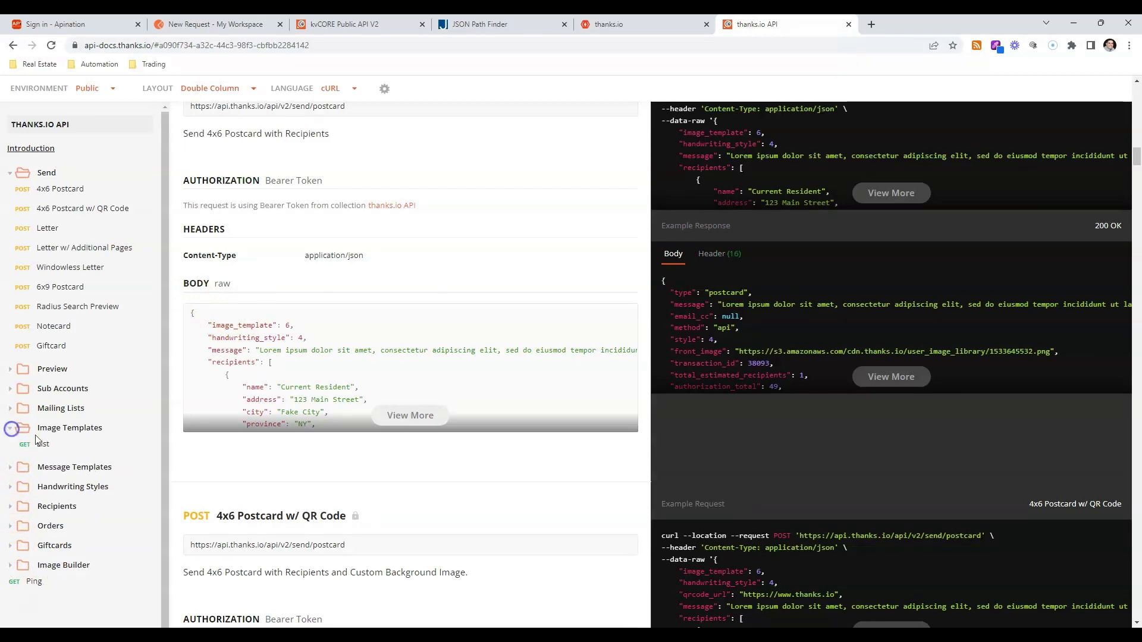
left_click(50, 449)
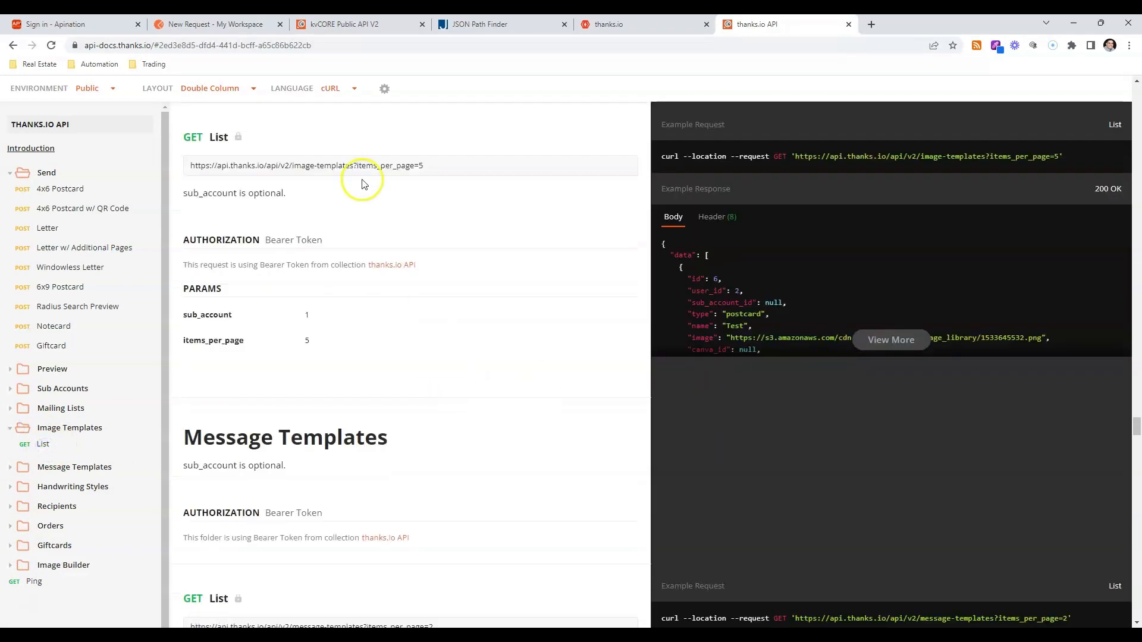
left_click(432, 166)
left_click_drag(432, 166, 194, 171)
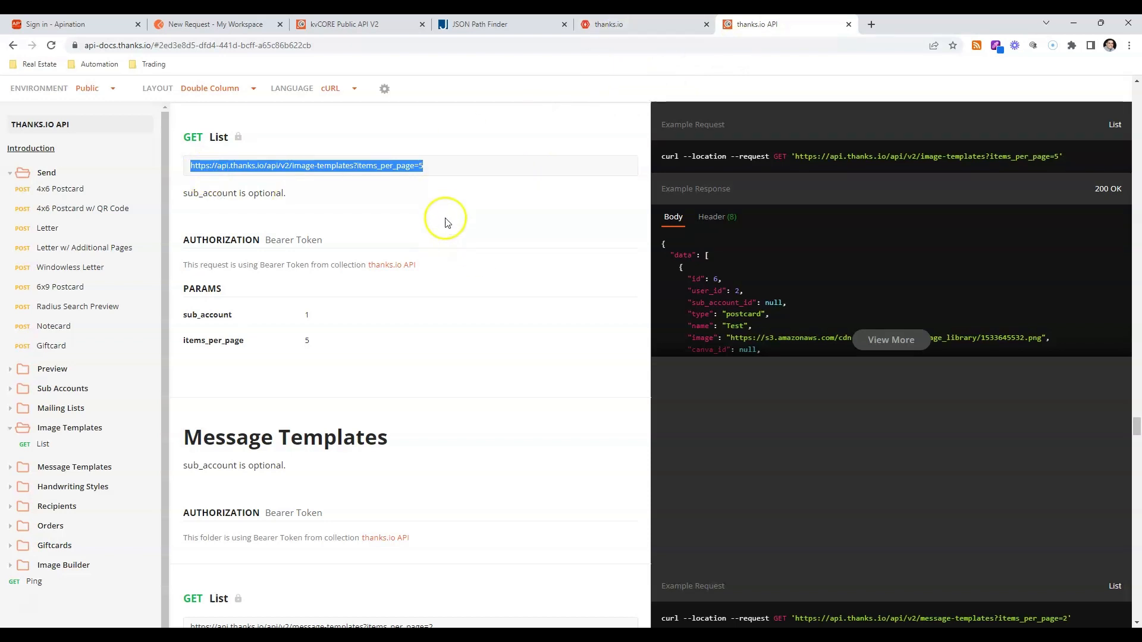
Switch to Postman, browse the kvCORE and New Collection requests, and open New Collection's blank GET New Request.
left_click(211, 24)
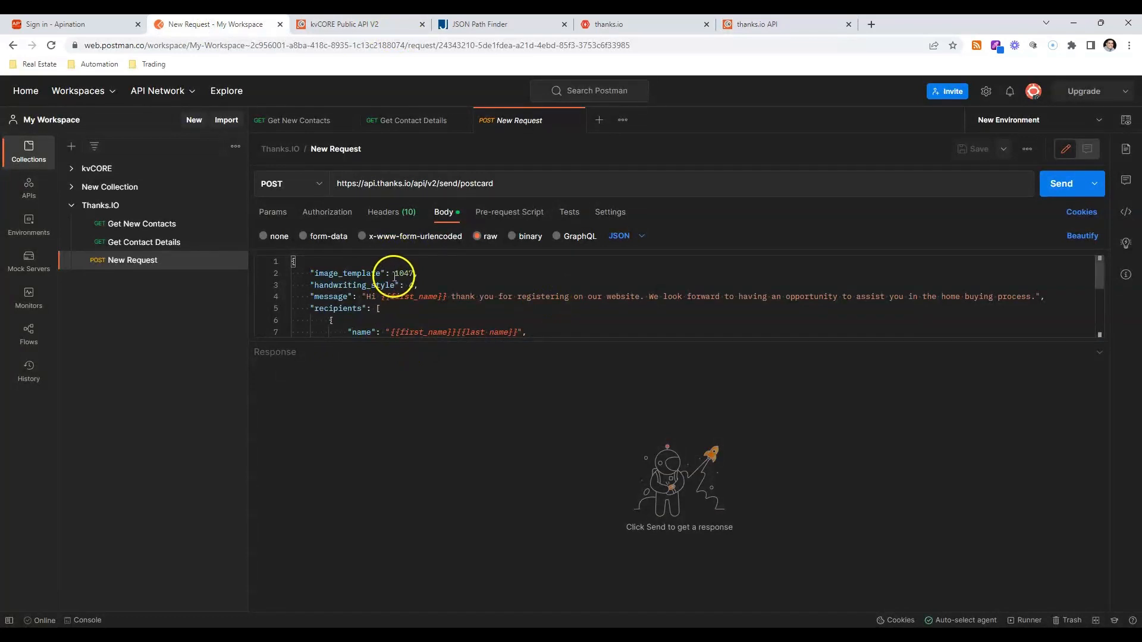
left_click(398, 274)
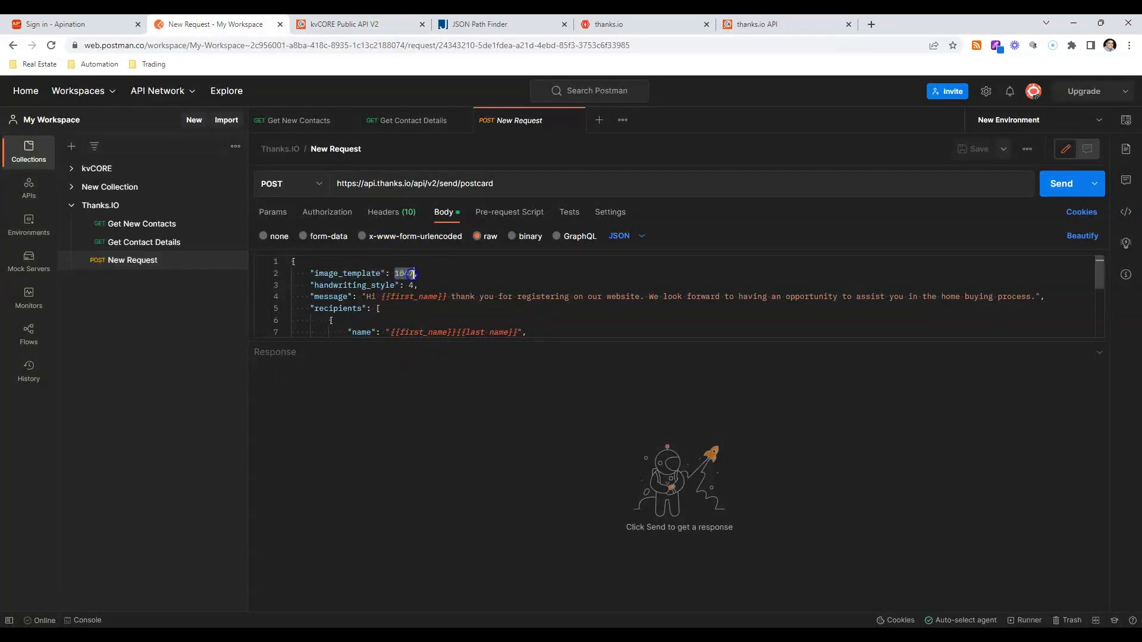
left_click(70, 187)
left_click(128, 205)
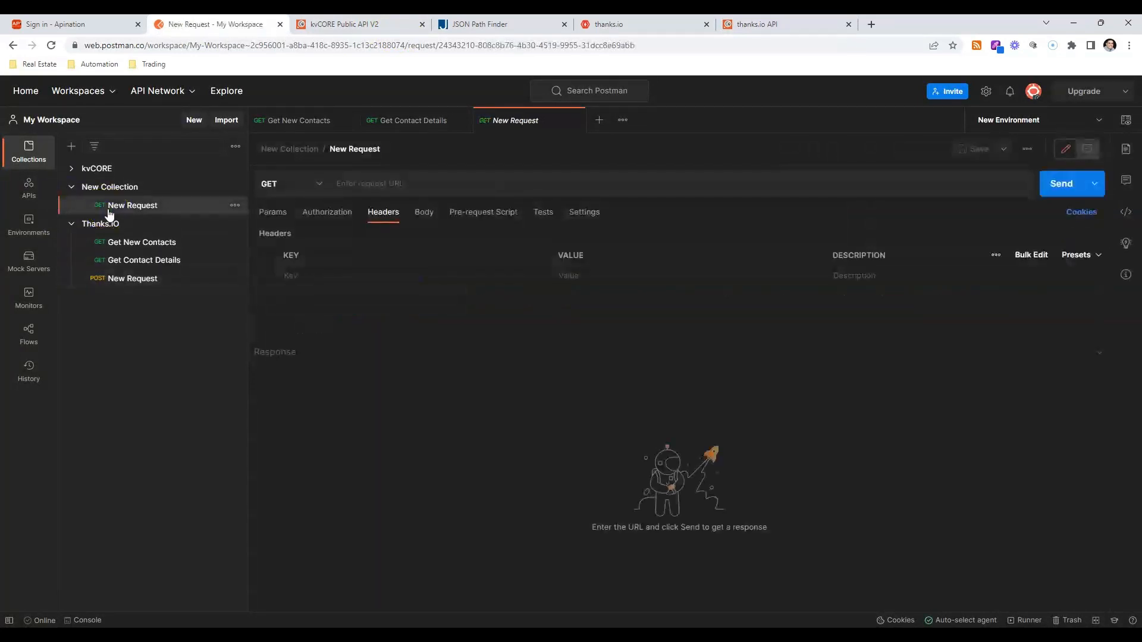
left_click(106, 167)
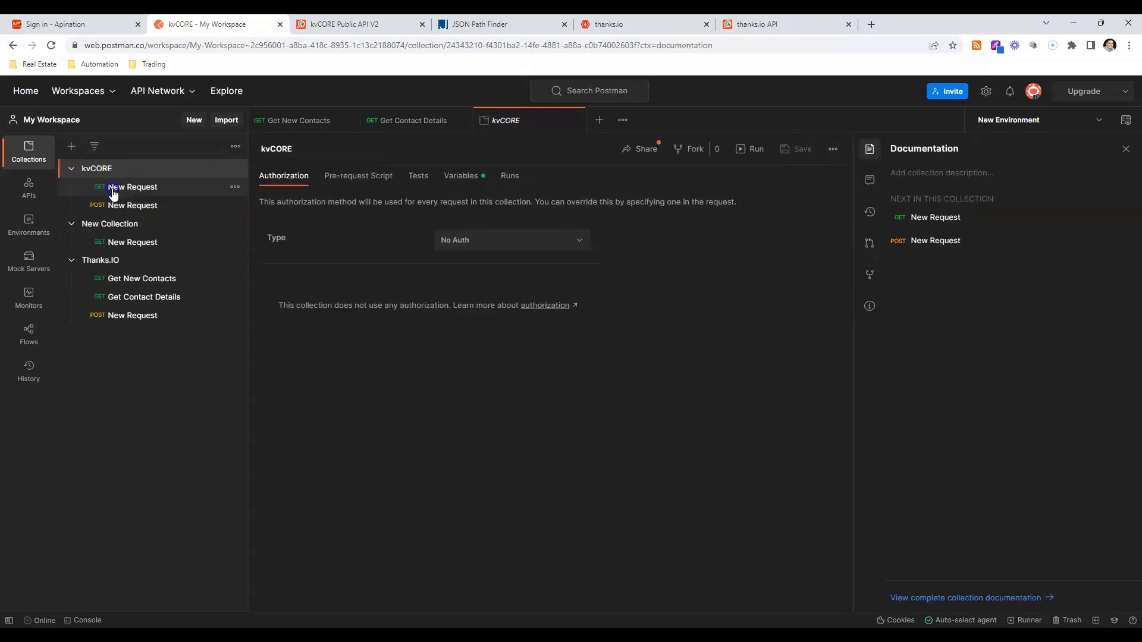
left_click(122, 187)
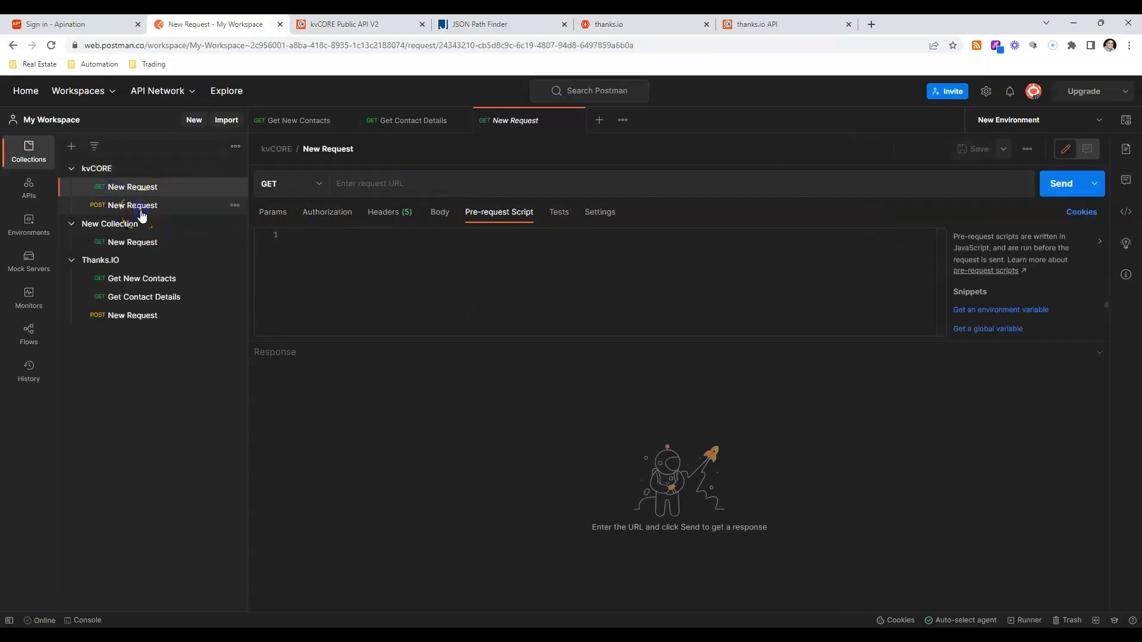
left_click(132, 206)
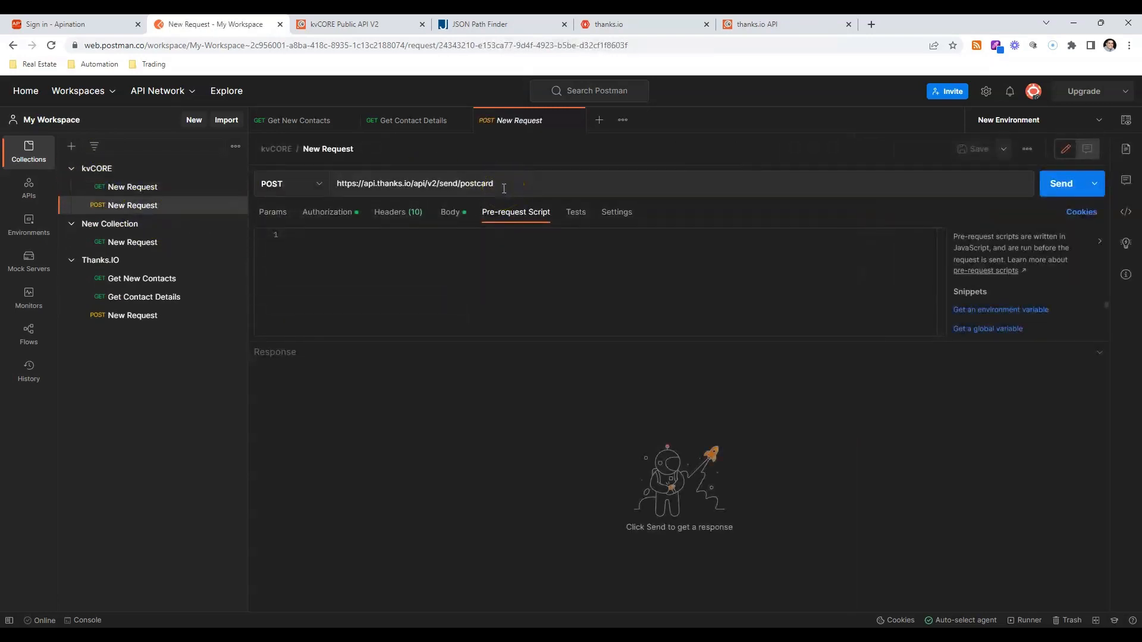
left_click(415, 218)
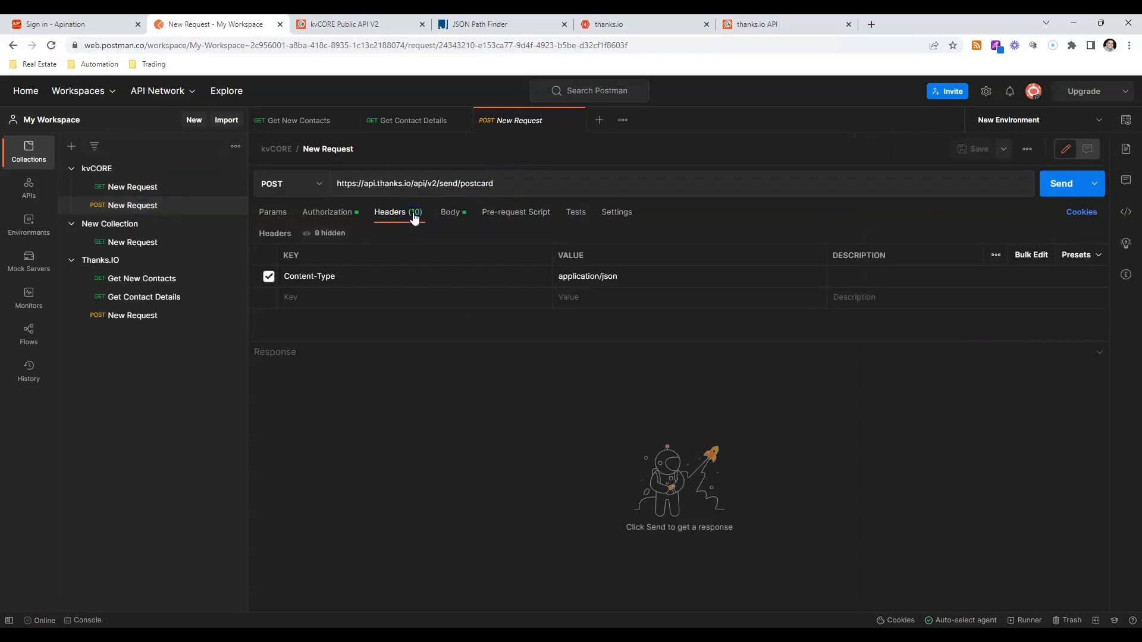
left_click(457, 224)
left_click(137, 242)
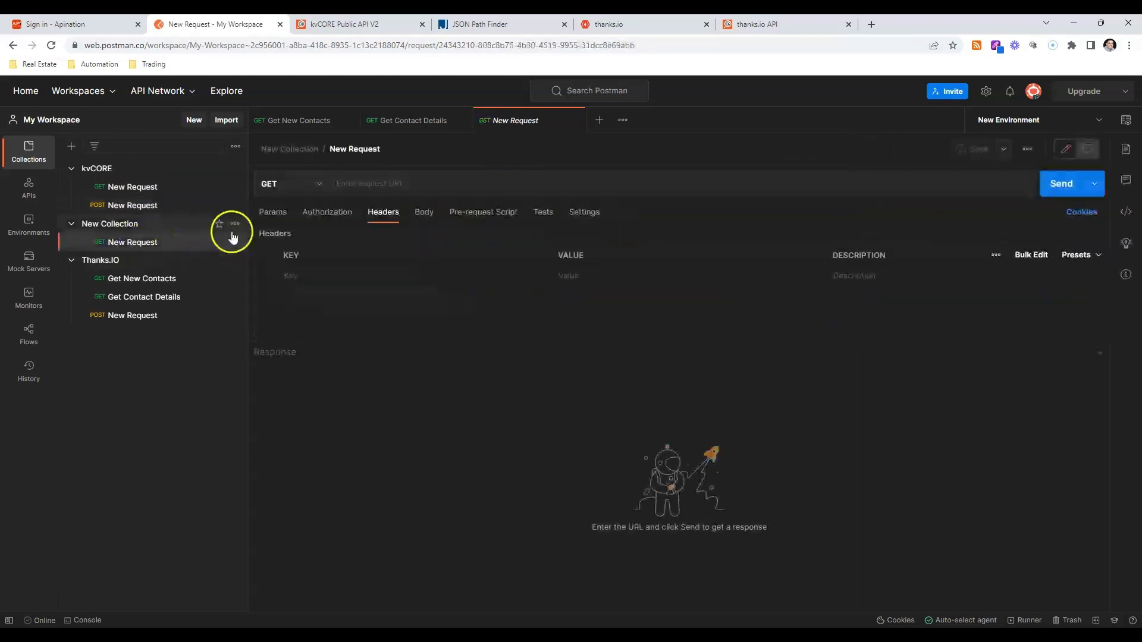
Copy the Image Templates List URL from the thanks.io API documentation into the GET New Request's URL in Postman.
left_click(755, 24)
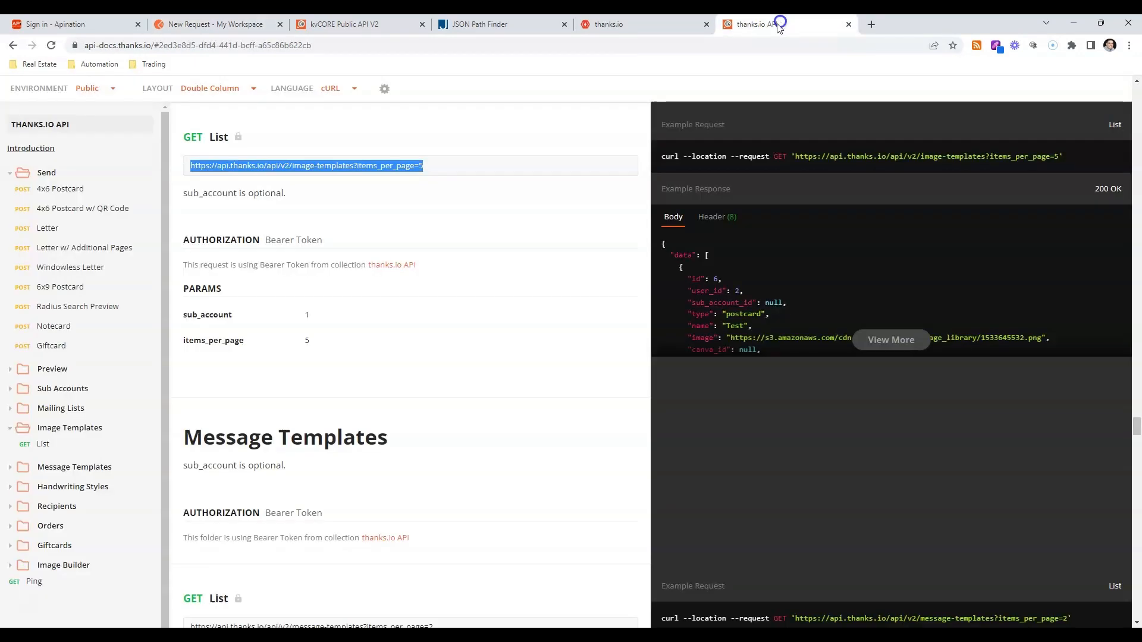
right_click(329, 166)
left_click(339, 177)
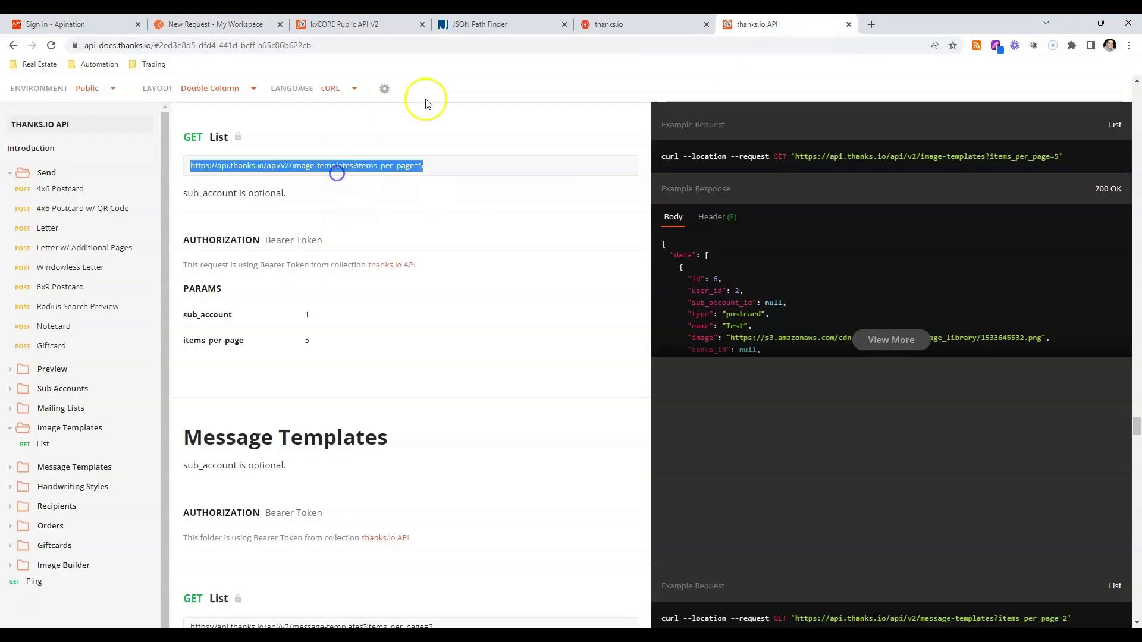
left_click(202, 24)
right_click(424, 180)
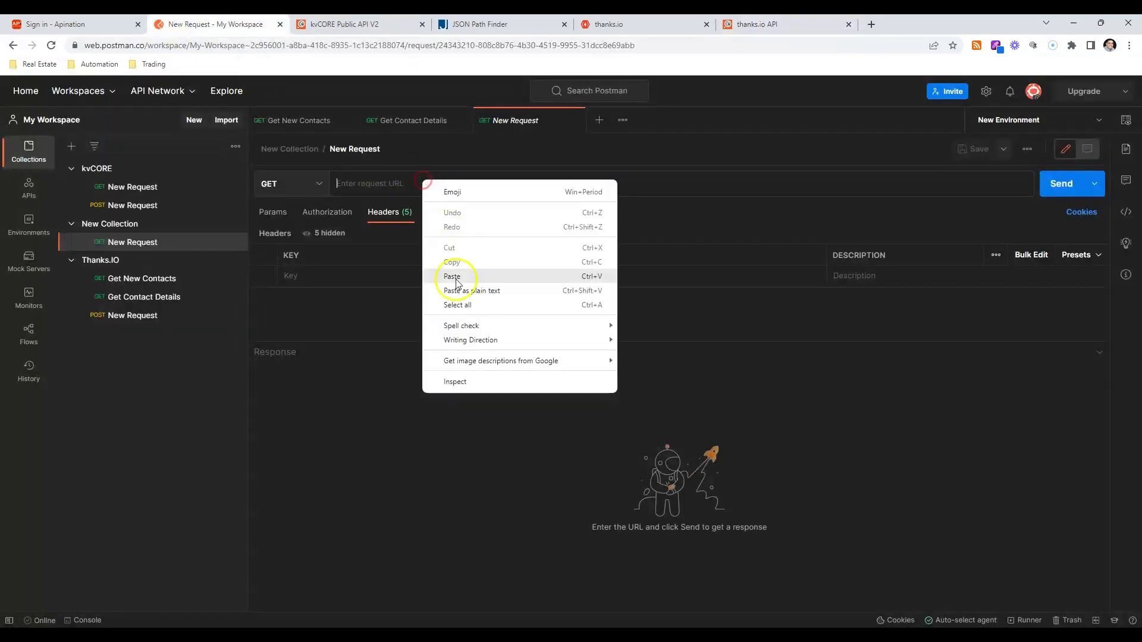
left_click(452, 274)
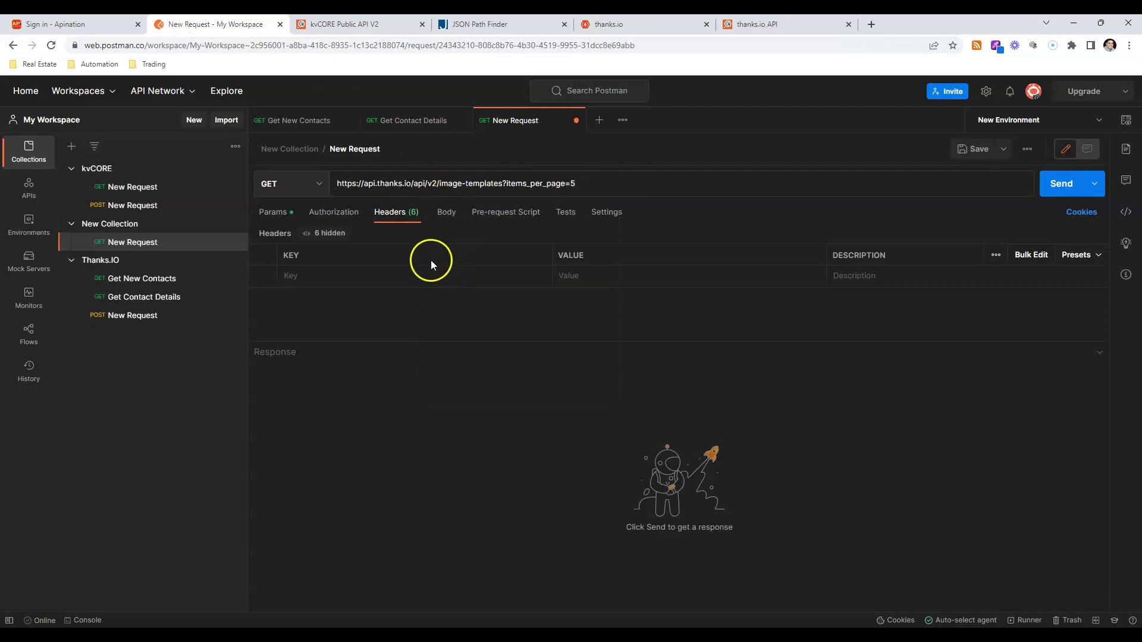
Add an Authorization header with the value Bearer to the GET New Request, checking the thanks.io documentation's authorization details.
left_click(412, 277)
left_click(804, 27)
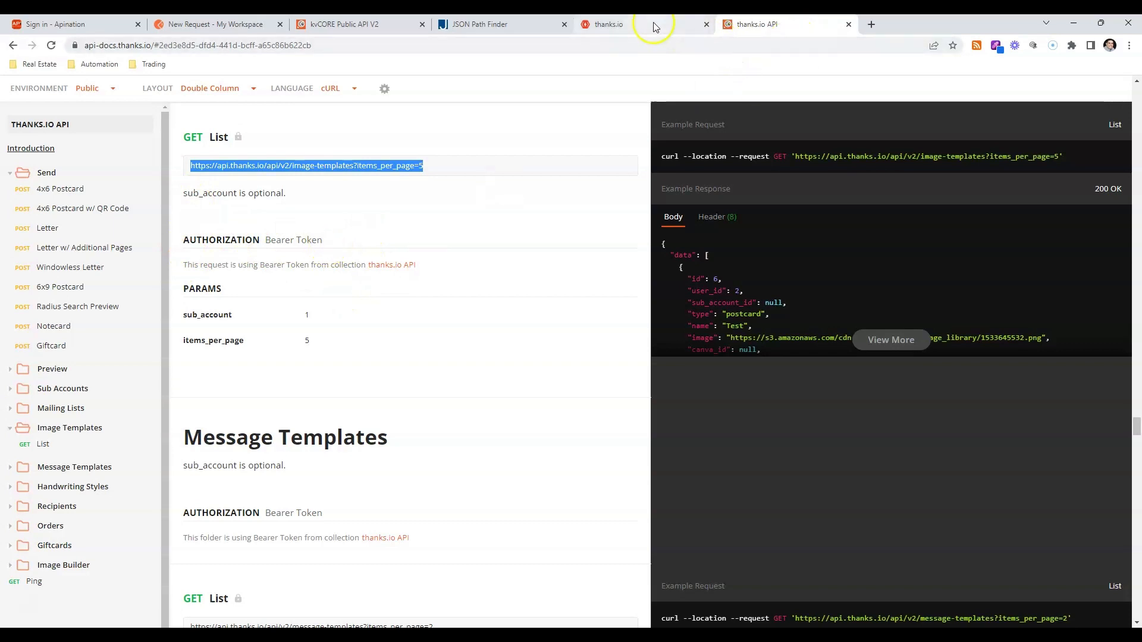
left_click(180, 34)
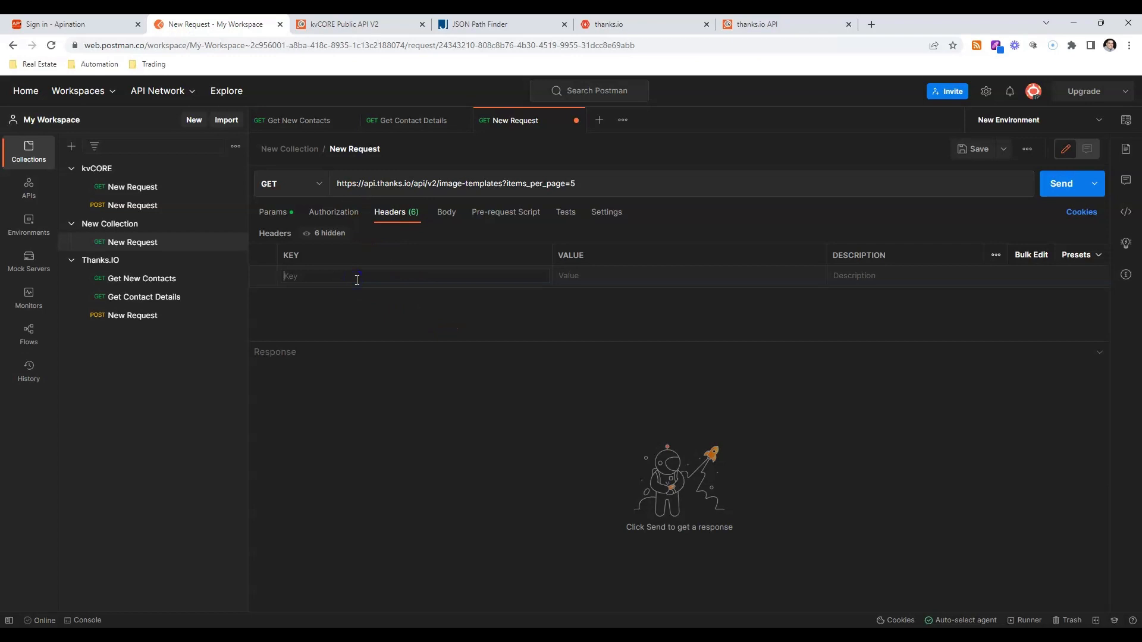
type("Authorization")
key("Return")
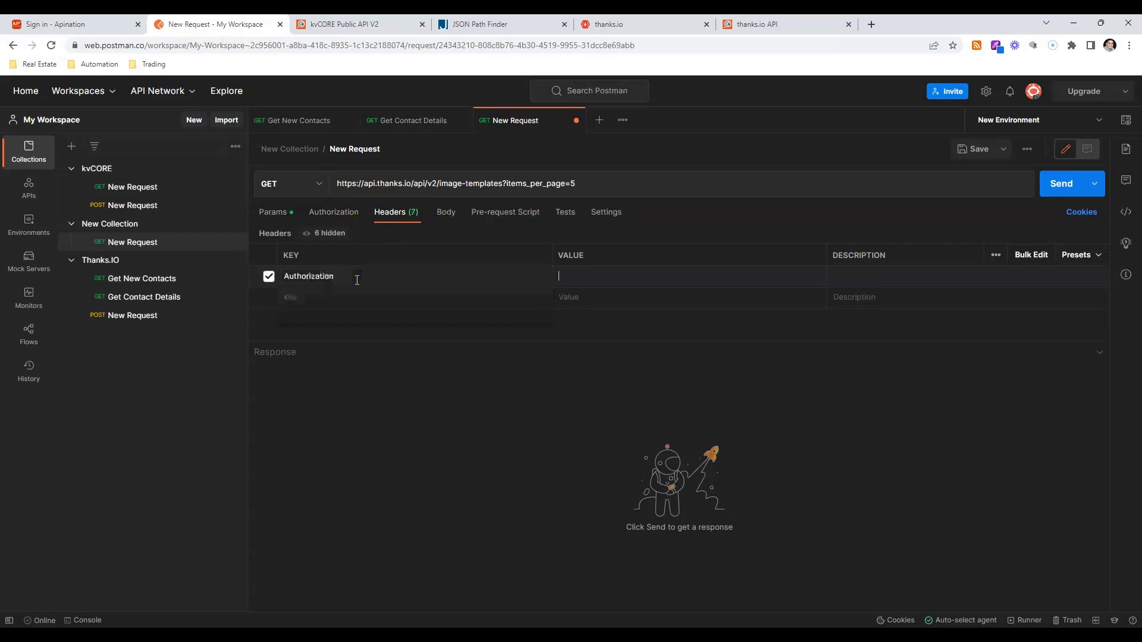
type("Bearer")
key("Tab")
Add a Content-Type header with the value application/json to the GET New Request.
type("Cont")
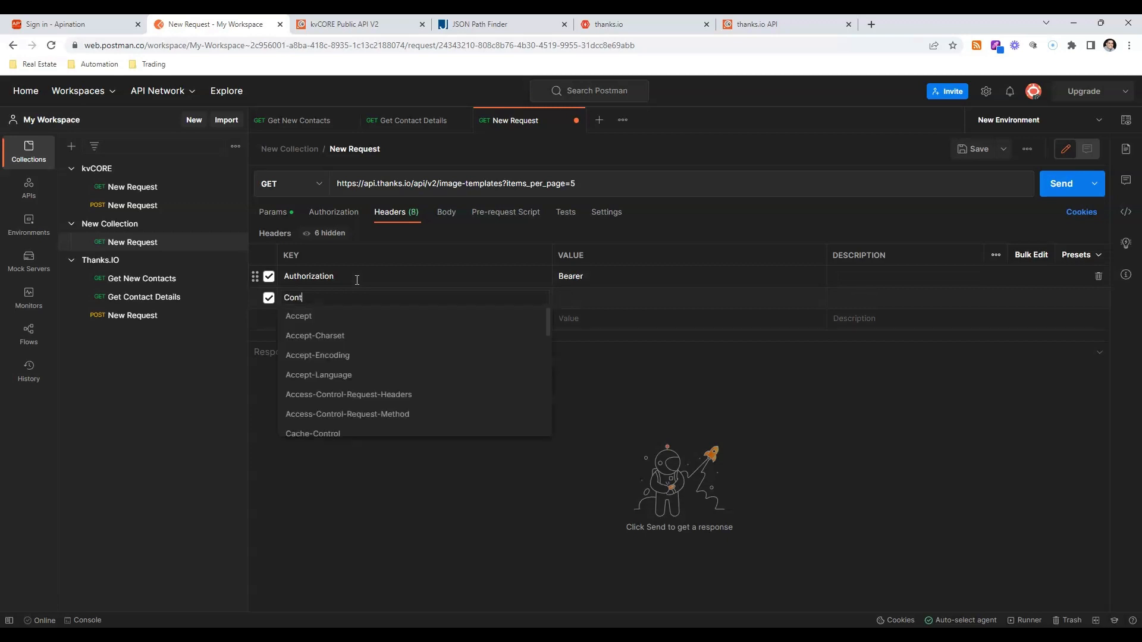
type("ent\\")
key("Tab")
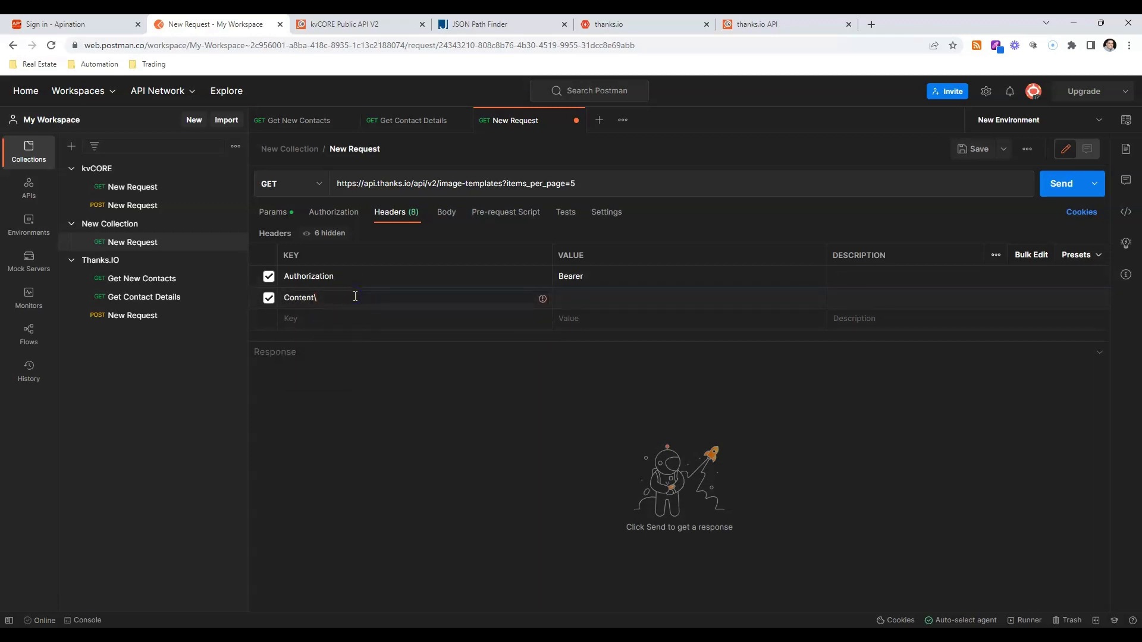
key("BackSpace")
type("-")
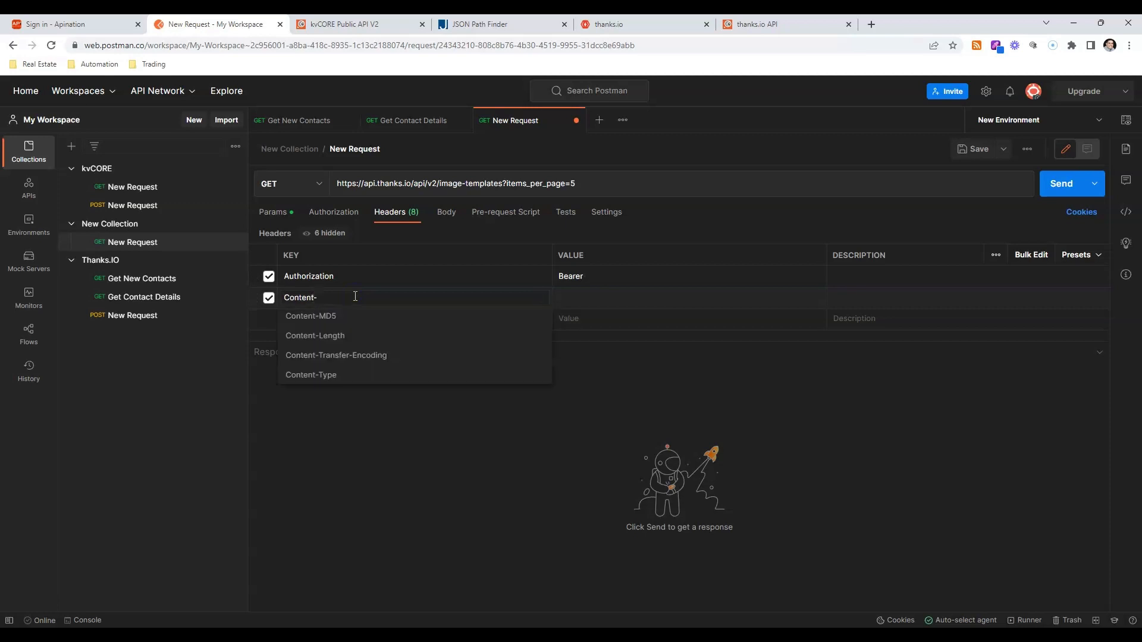
key("Down")
key("Down")
key("Down")
key("Down")
key("Return")
key("Tab")
type("app")
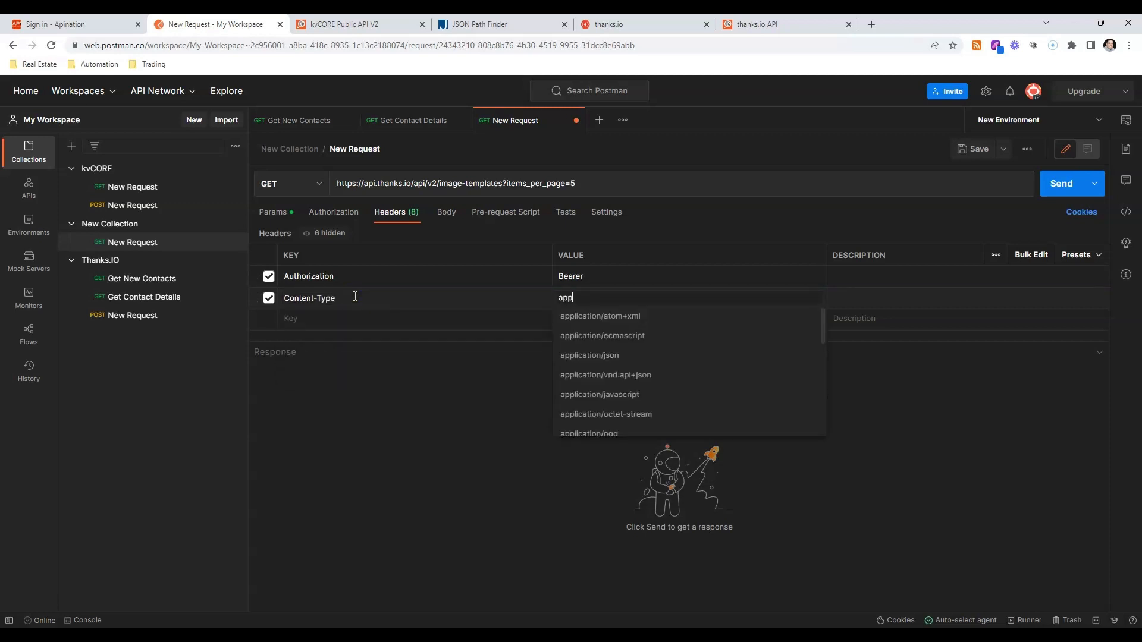
type("lica")
key("Down")
key("Down")
key("Down")
key("Return")
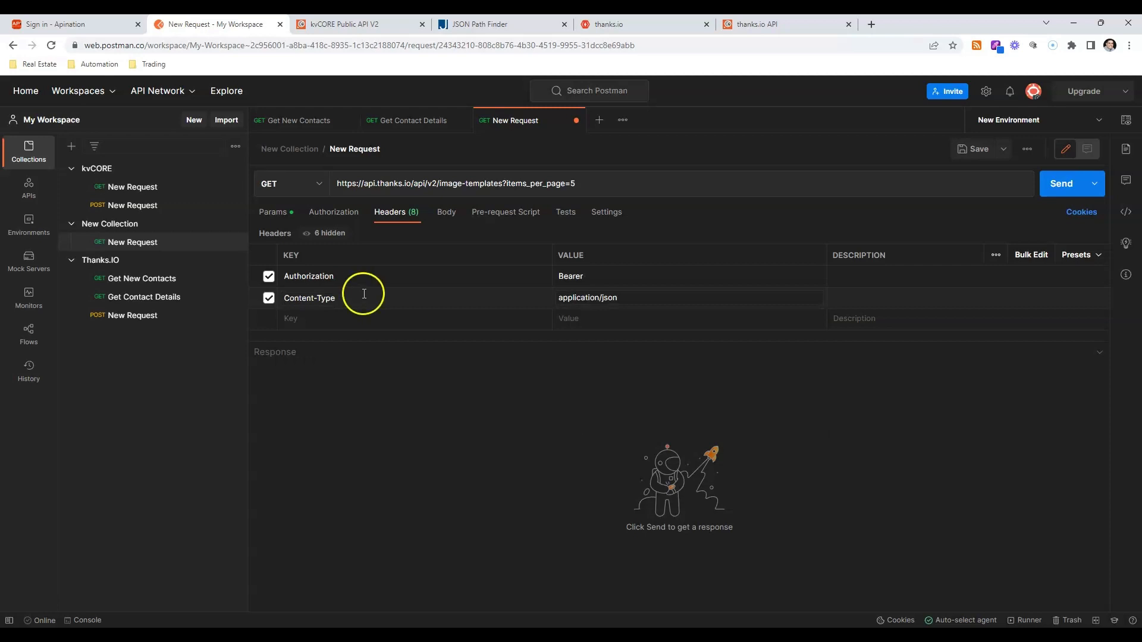
Copy the bearer token from the Thanks.IO POST New Request's Authorization header into the GET New Request's Authorization header.
left_click(127, 317)
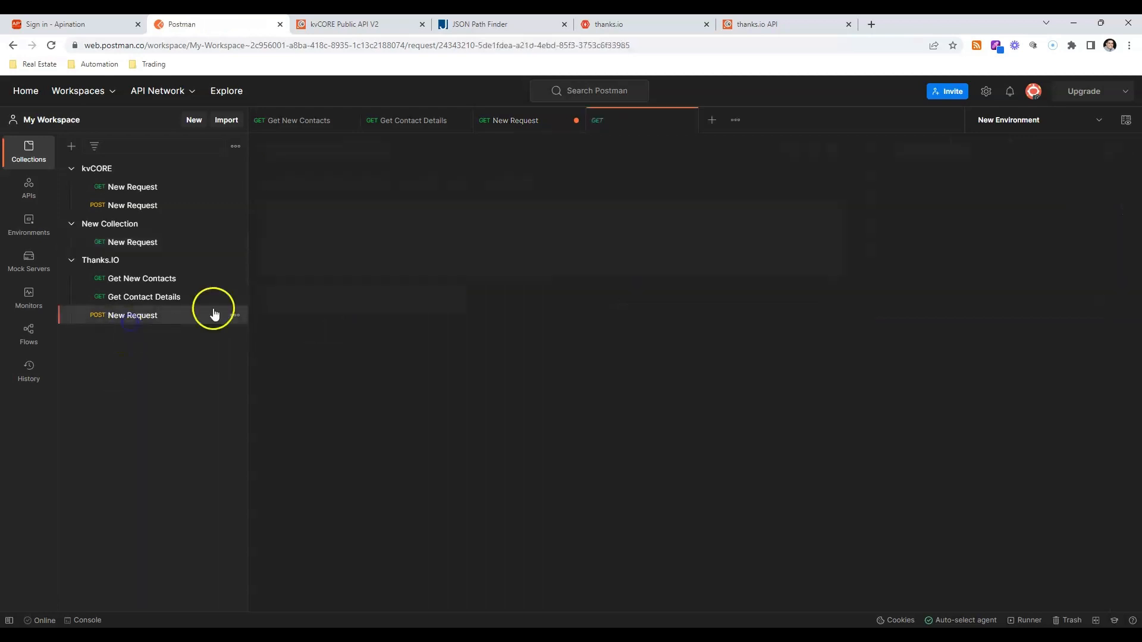
left_click(398, 215)
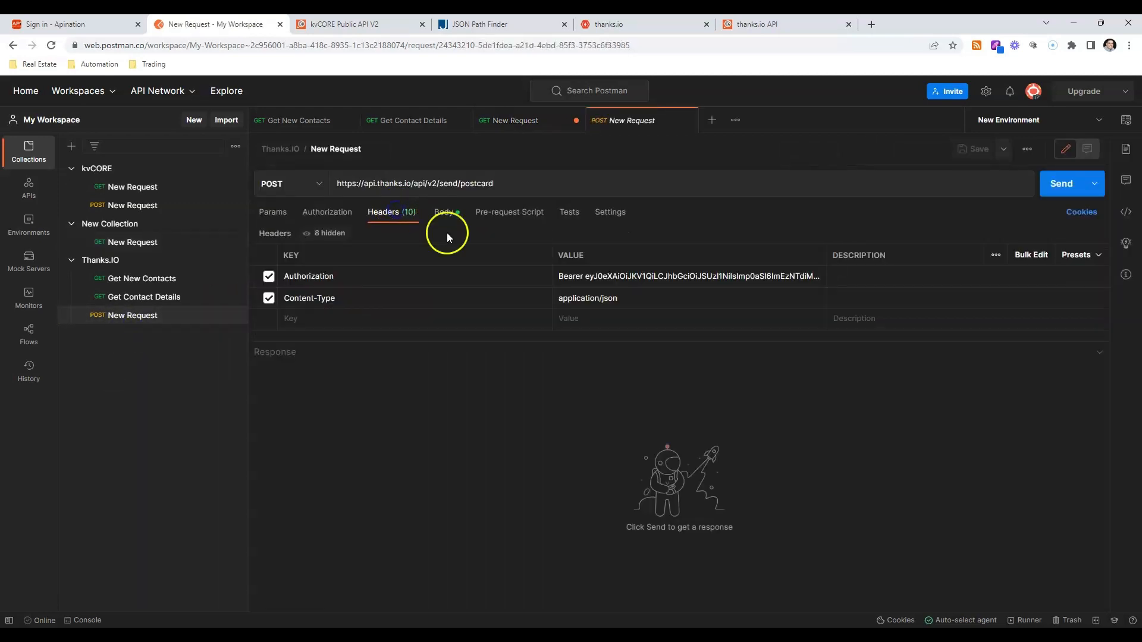
double_click(612, 284)
left_click(612, 286)
triple_click(613, 284)
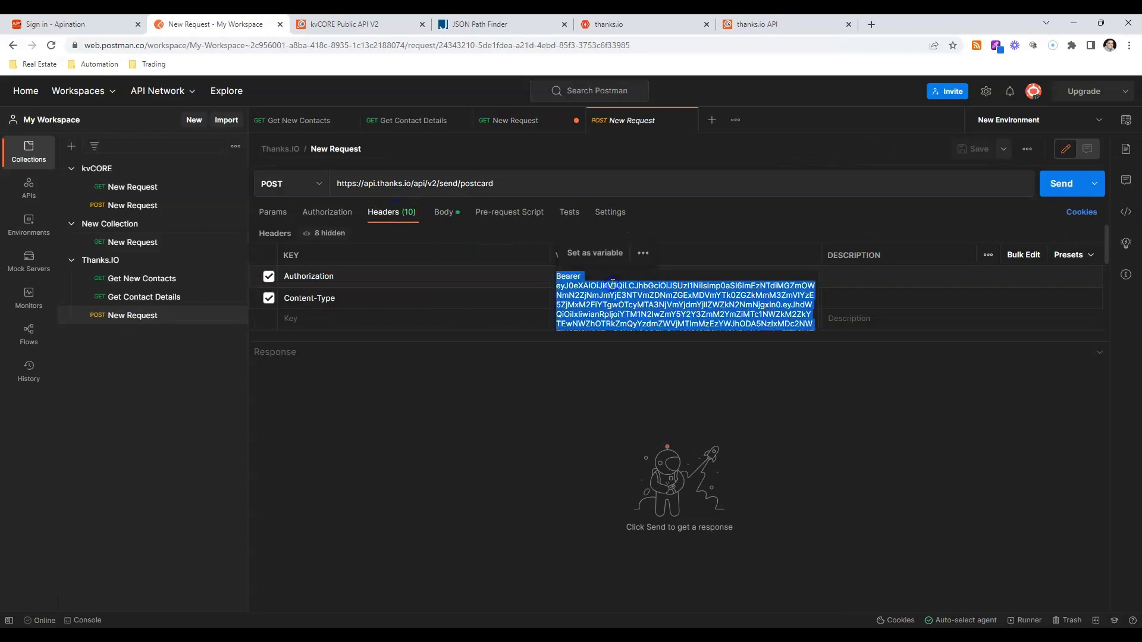
left_click(133, 244)
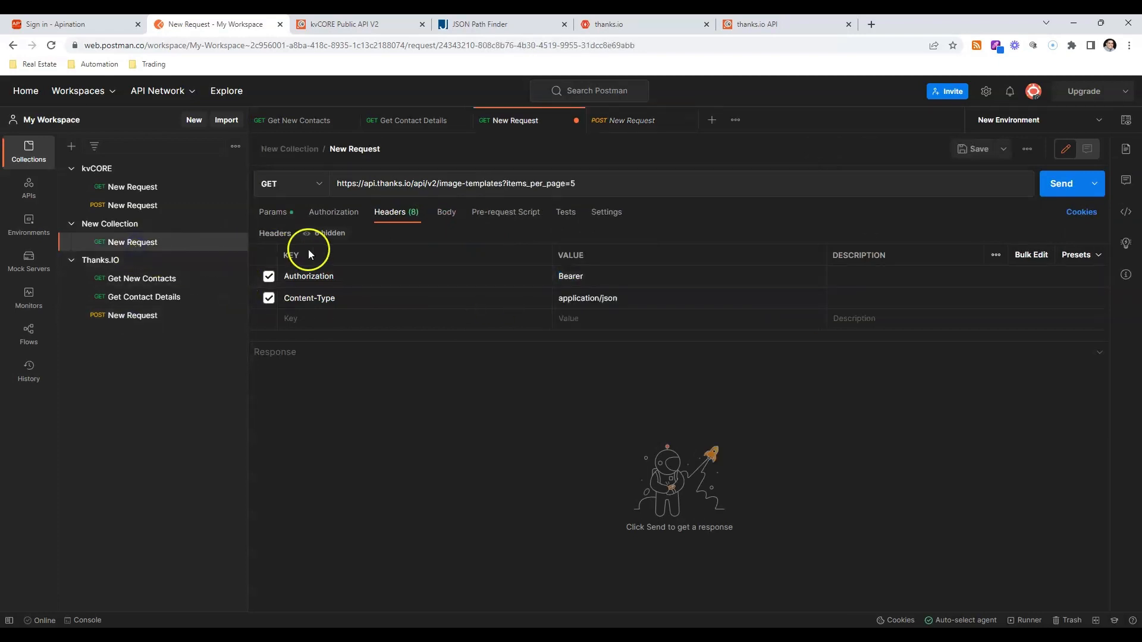
left_click(641, 278)
key("ctrl+v")
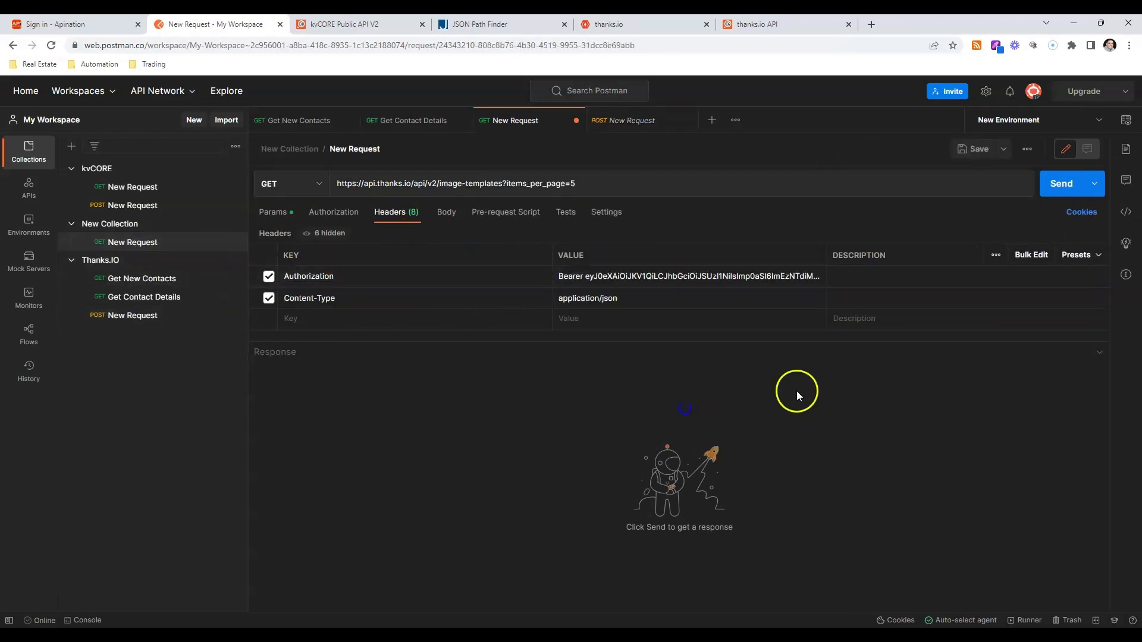
Send the image templates request and review the template IDs and names in its JSON response.
left_click(1081, 191)
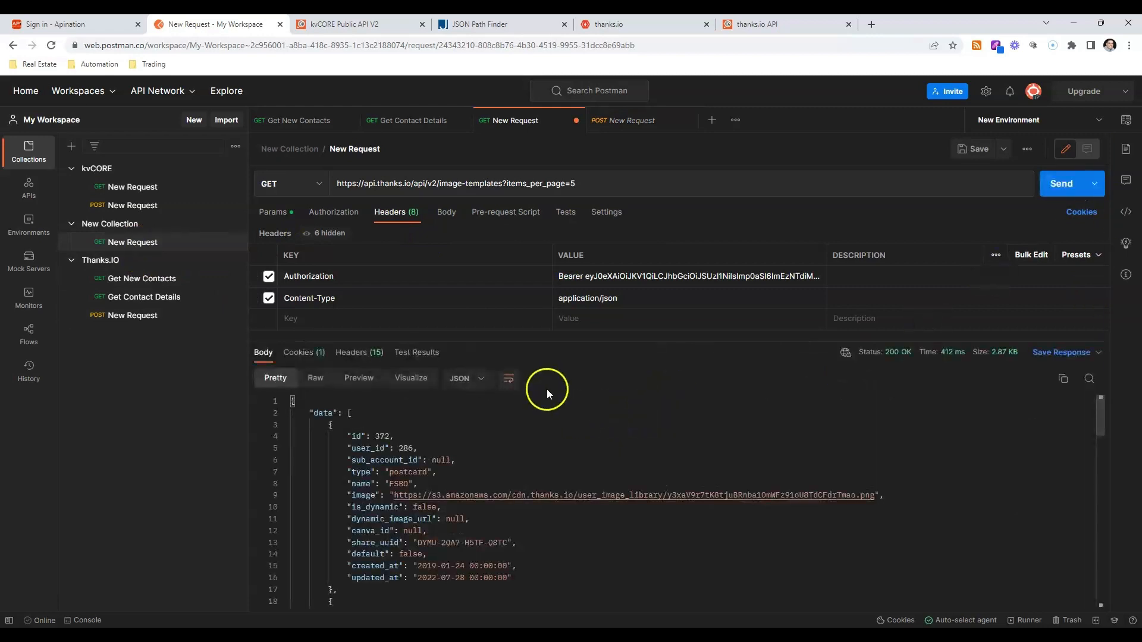
scroll(525, 402, "down", 2)
scroll(525, 403, "down", 7)
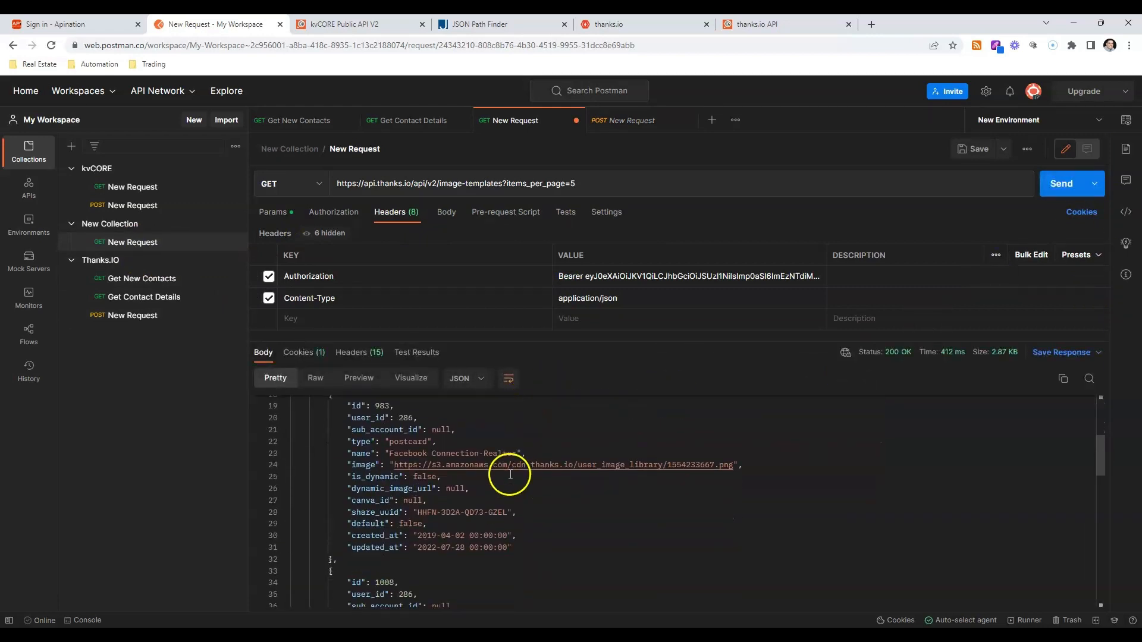
scroll(510, 474, "down", 8)
scroll(511, 469, "up", 6)
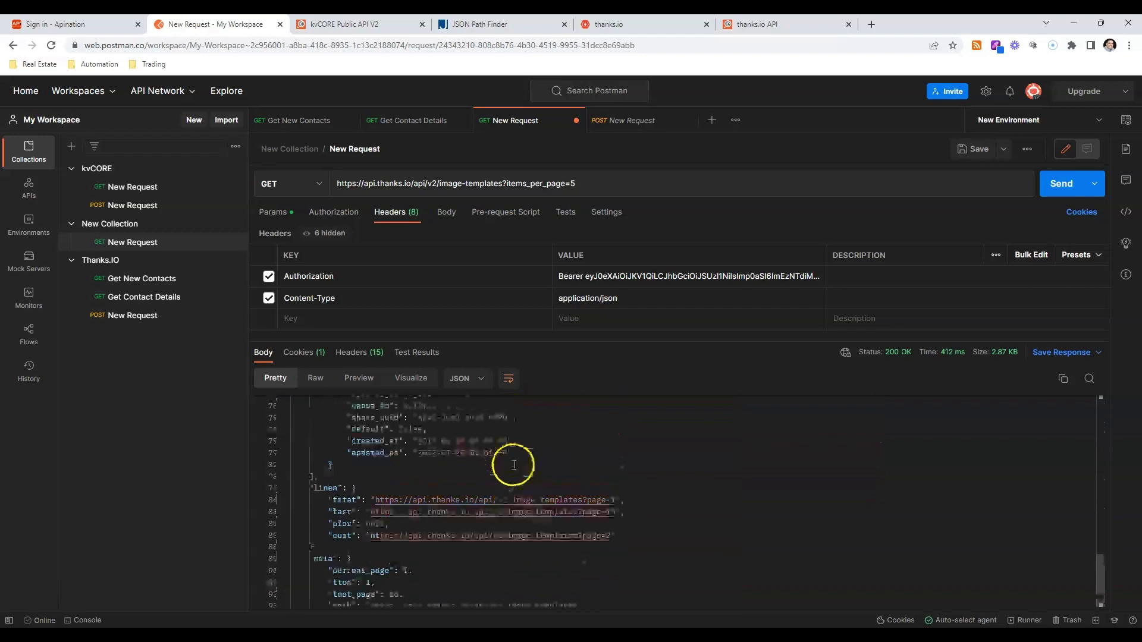
scroll(512, 467, "up", 4)
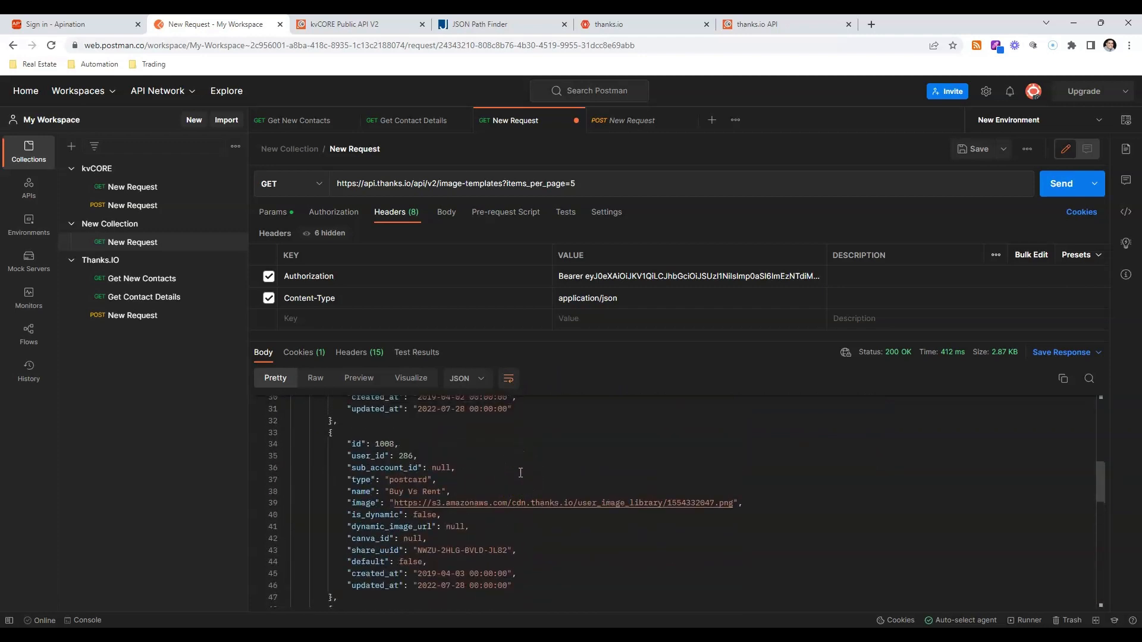
scroll(539, 461, "up", 3)
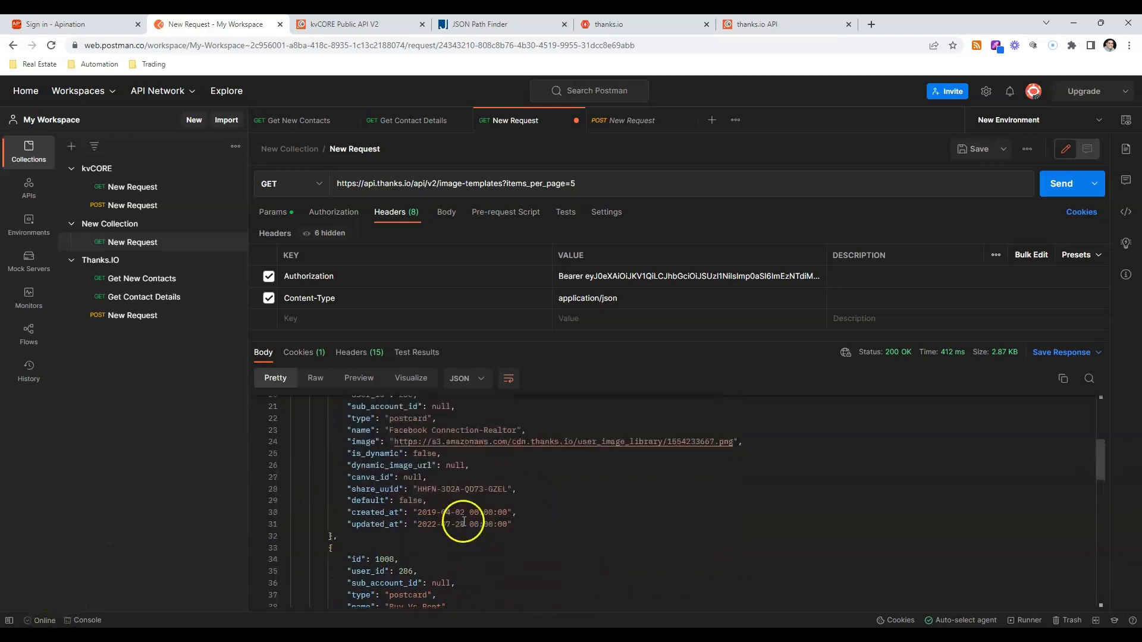
Show the JSON body of the Thanks.IO POST New Request and enlarge its editor area.
left_click(132, 316)
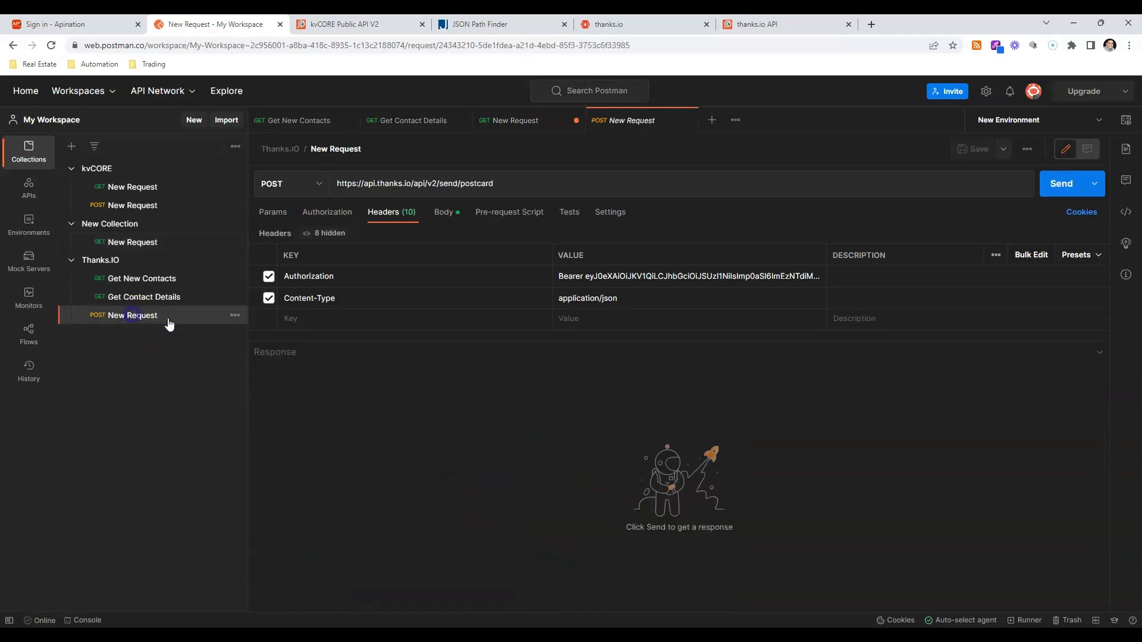
left_click(443, 213)
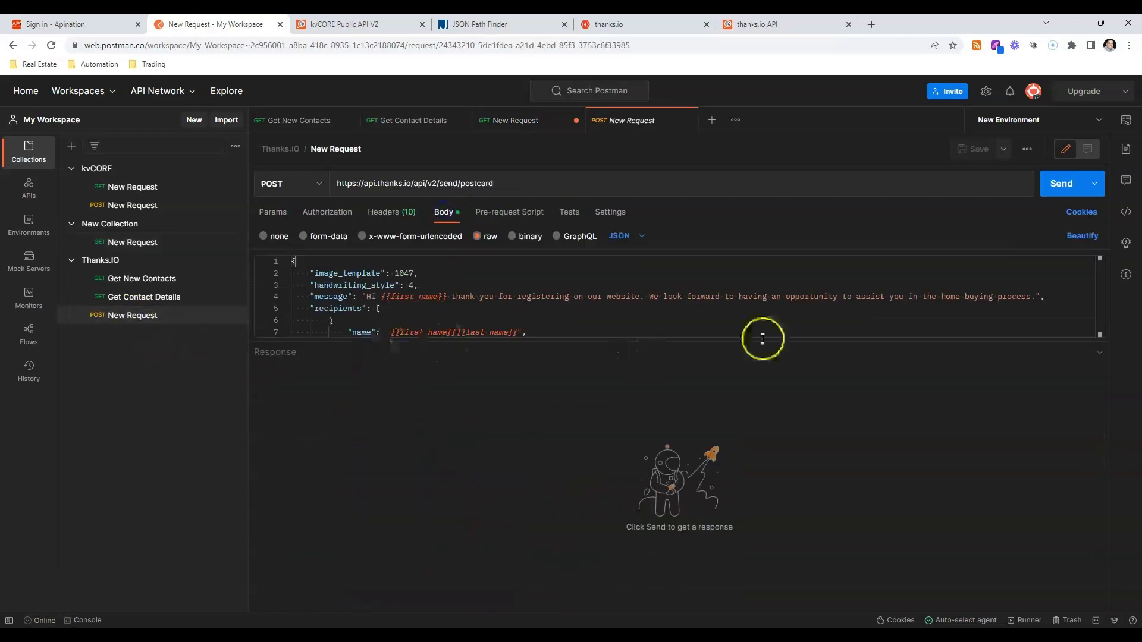
left_click_drag(1073, 343, 947, 543)
Open the full raw JSON body of the 4x6 Postcard call in the thanks.io API documentation and select all of it.
left_click(733, 24)
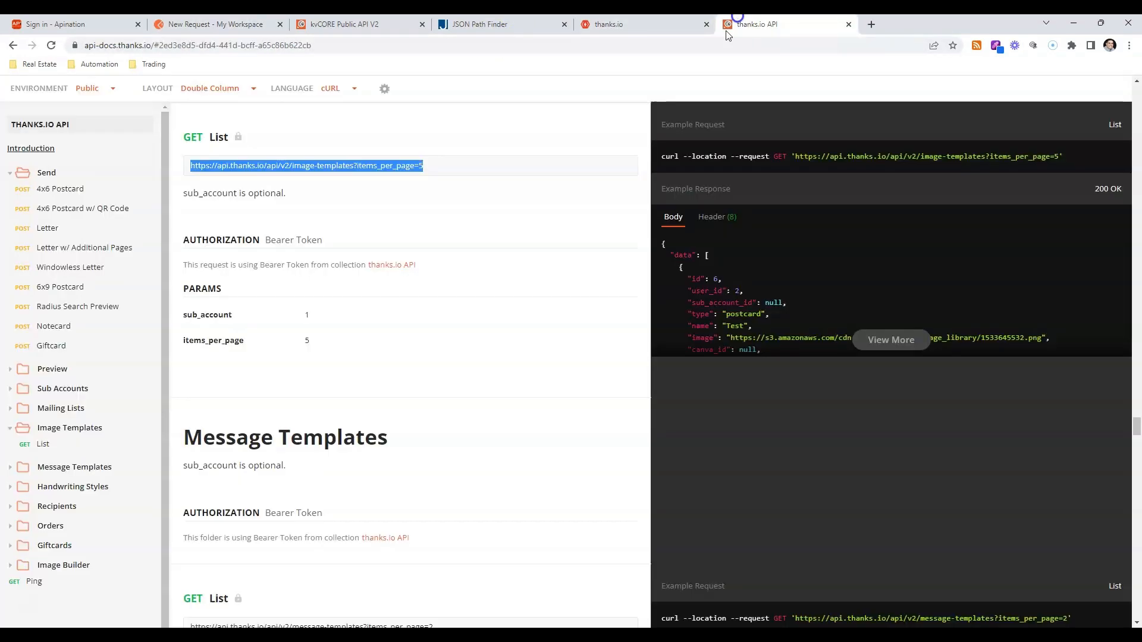
left_click(67, 190)
left_click(388, 476)
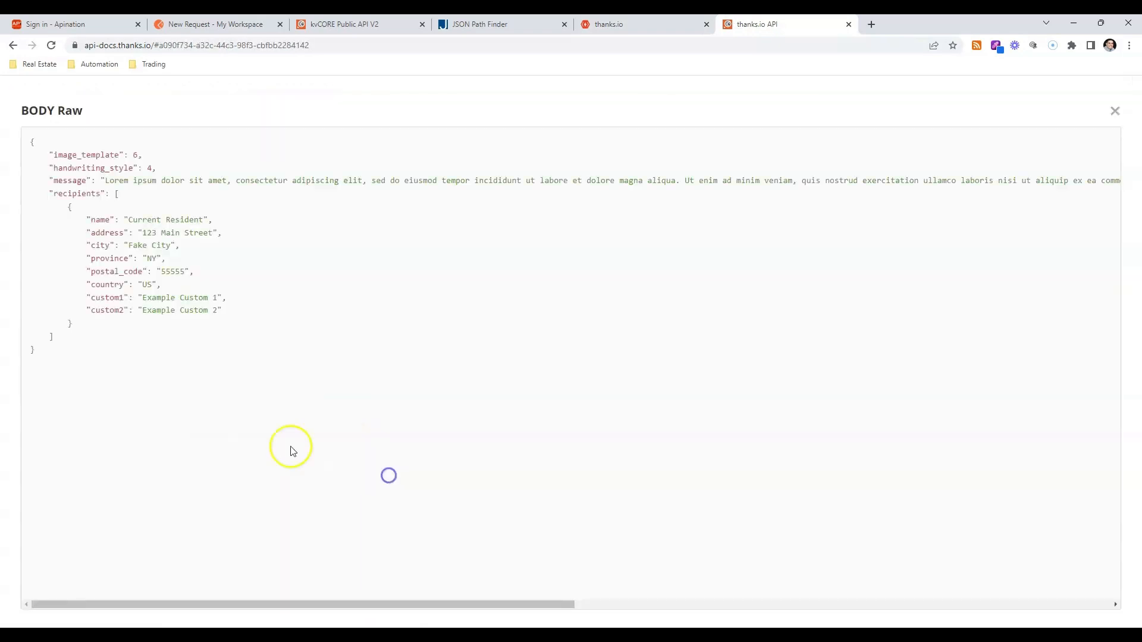
left_click_drag(13, 141, 119, 368)
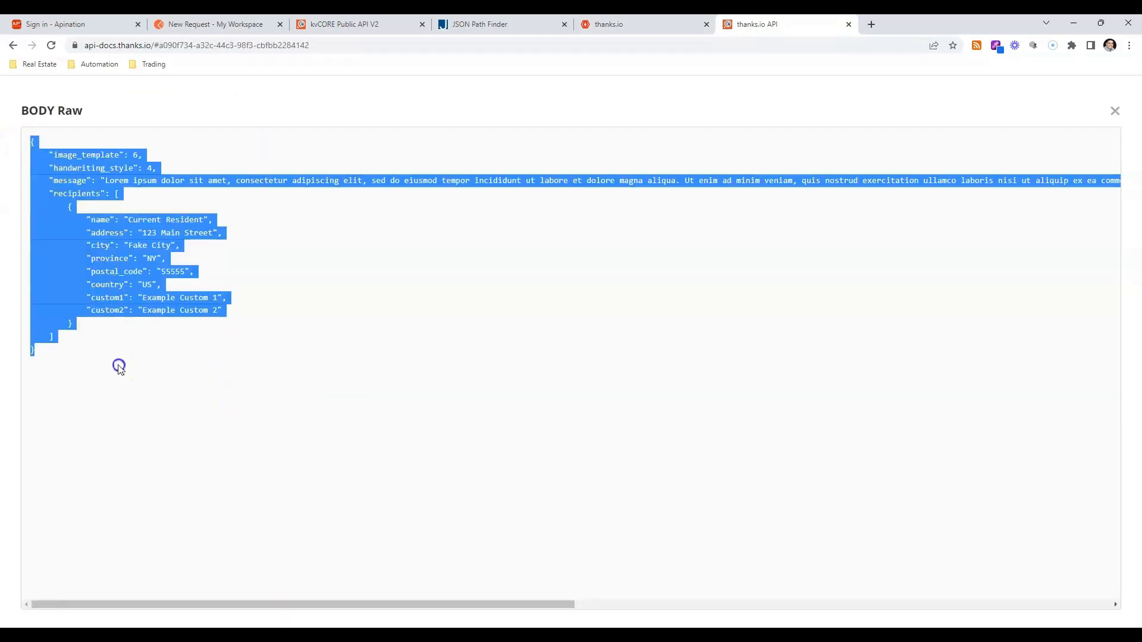
Switch to Postman and review the {{first_name}} placeholder, image_template and handwriting_style values in the POST New Request body.
left_click(217, 24)
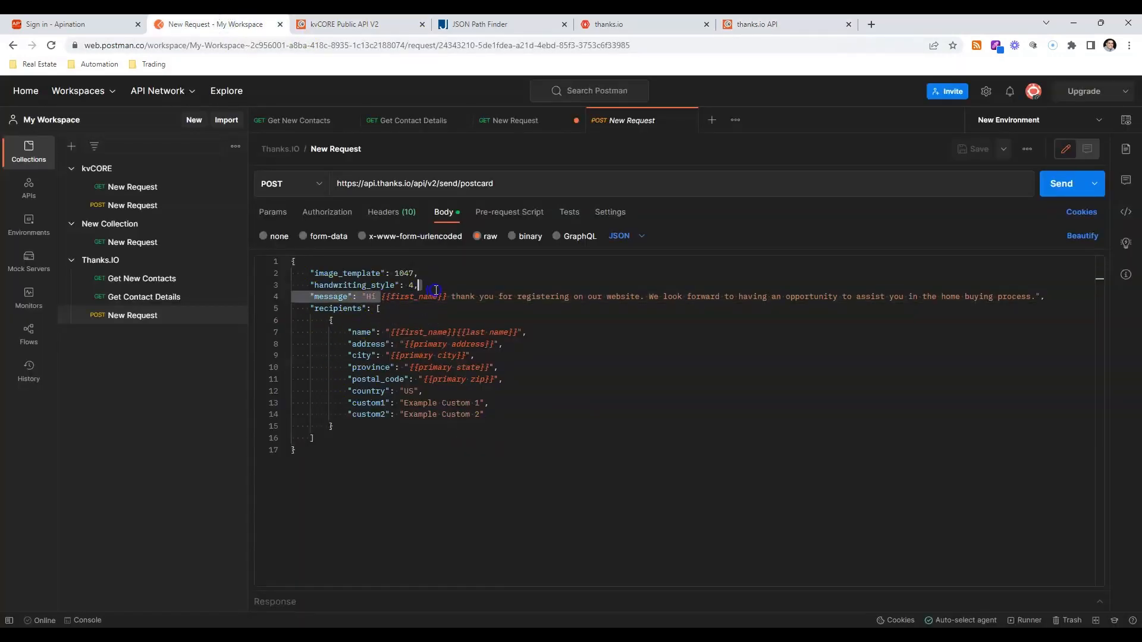
left_click_drag(381, 296, 448, 295)
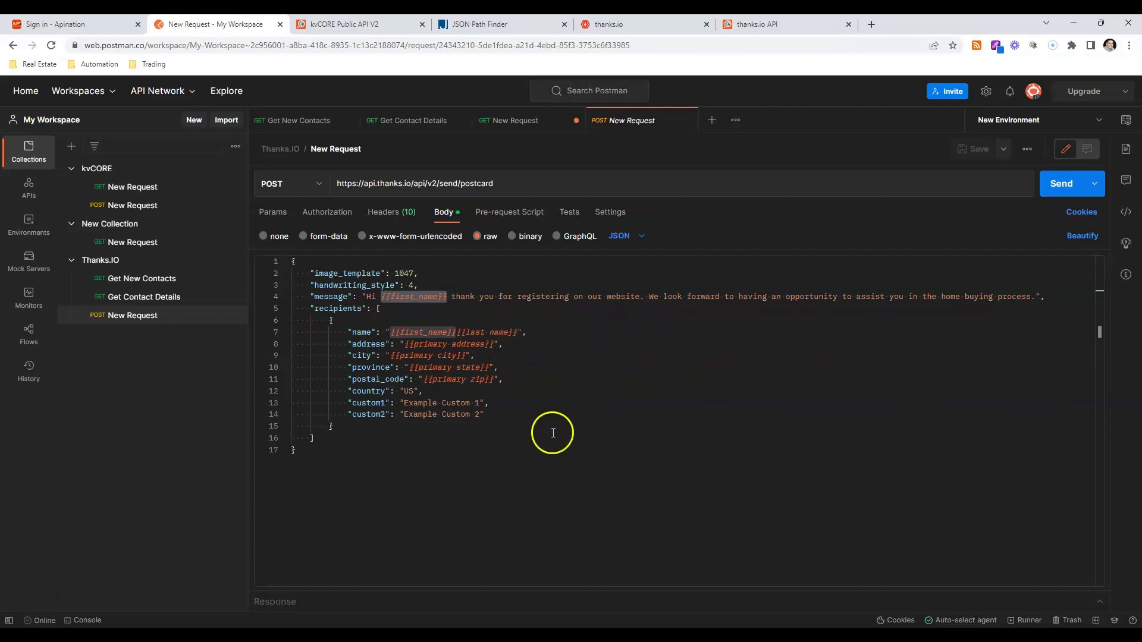
double_click(406, 273)
double_click(412, 284)
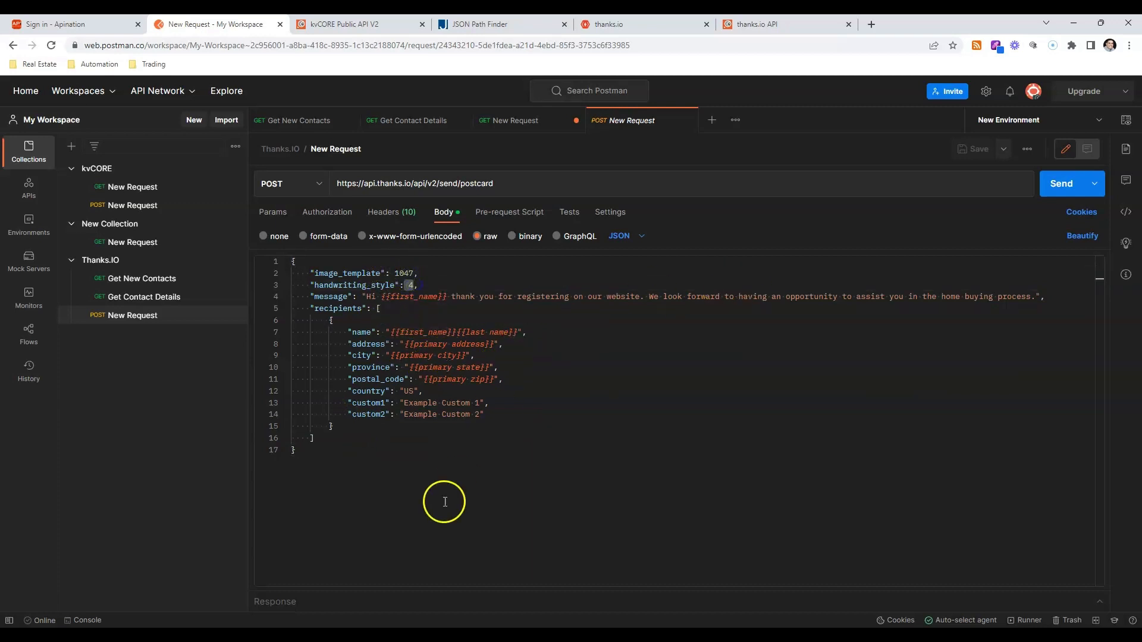
Send the postcard request and review the message and order details in an enlarged JSON response area.
left_click(1041, 187)
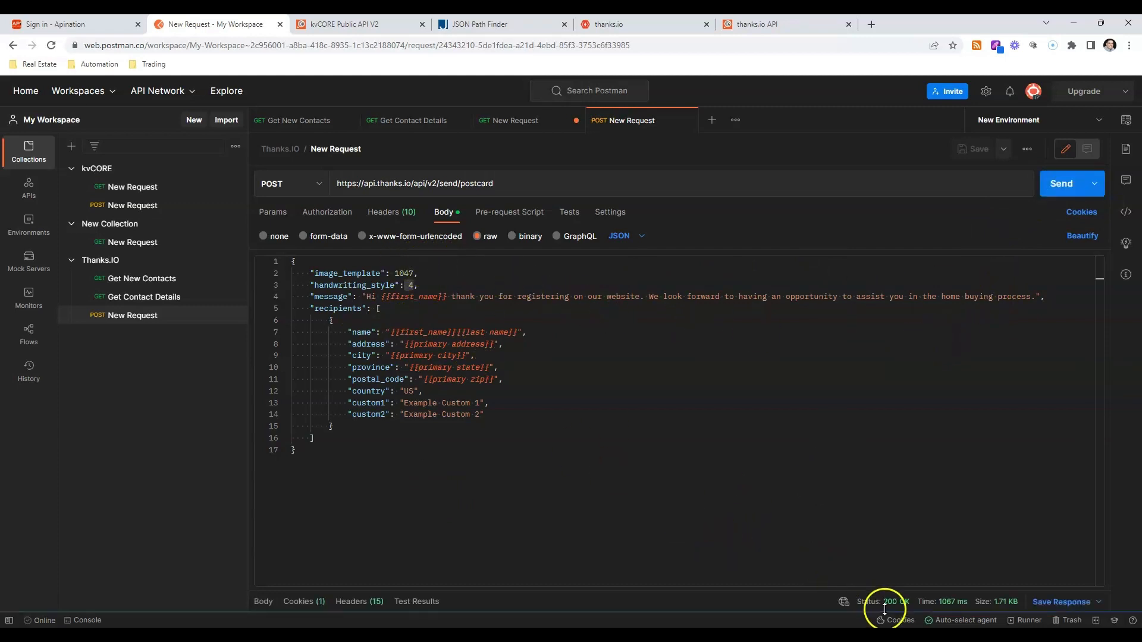
left_click_drag(865, 589, 868, 371)
left_click_drag(364, 455, 992, 458)
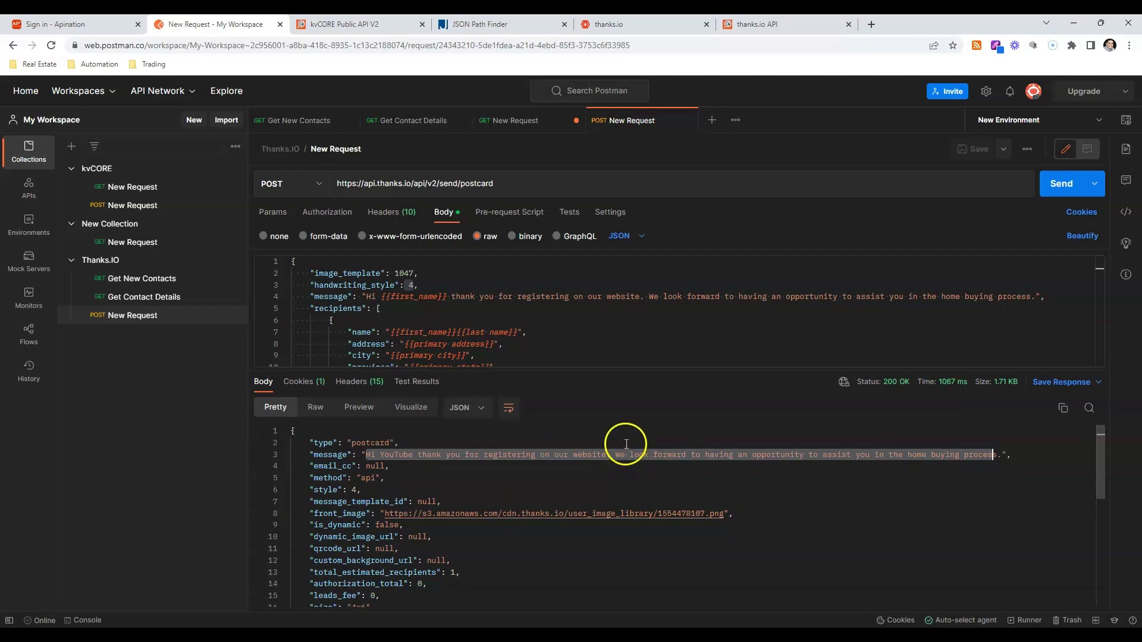
scroll(626, 444, "down", 5)
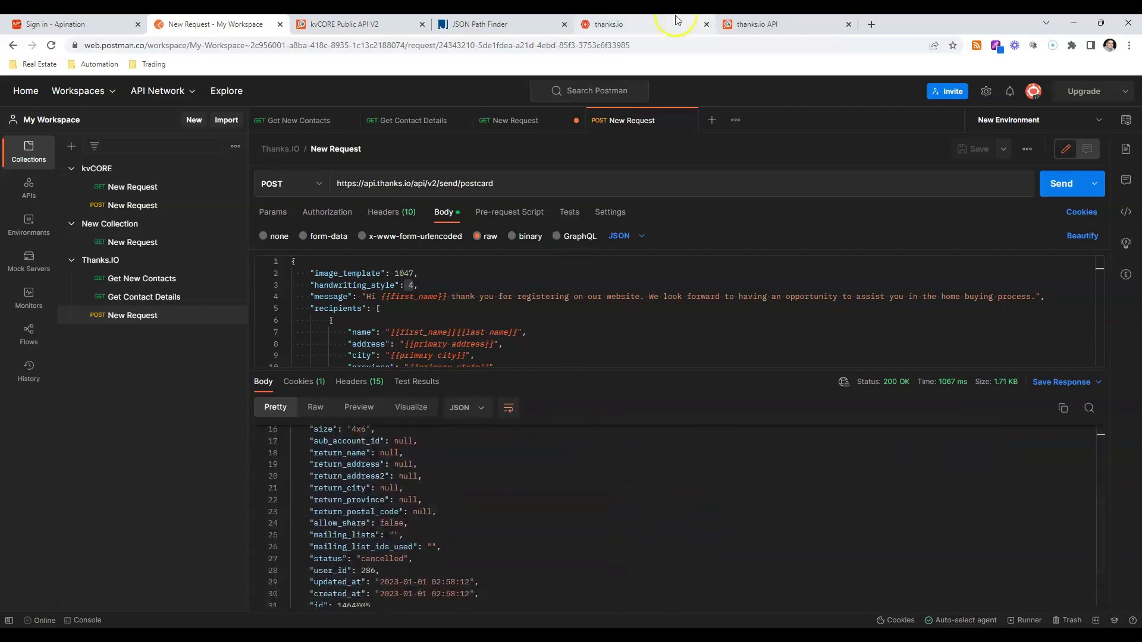
Switch to the thanks.io dashboard and open the details of the 12/31/22 8:58PM Postcard-4x6 order in the order history.
left_click(676, 20)
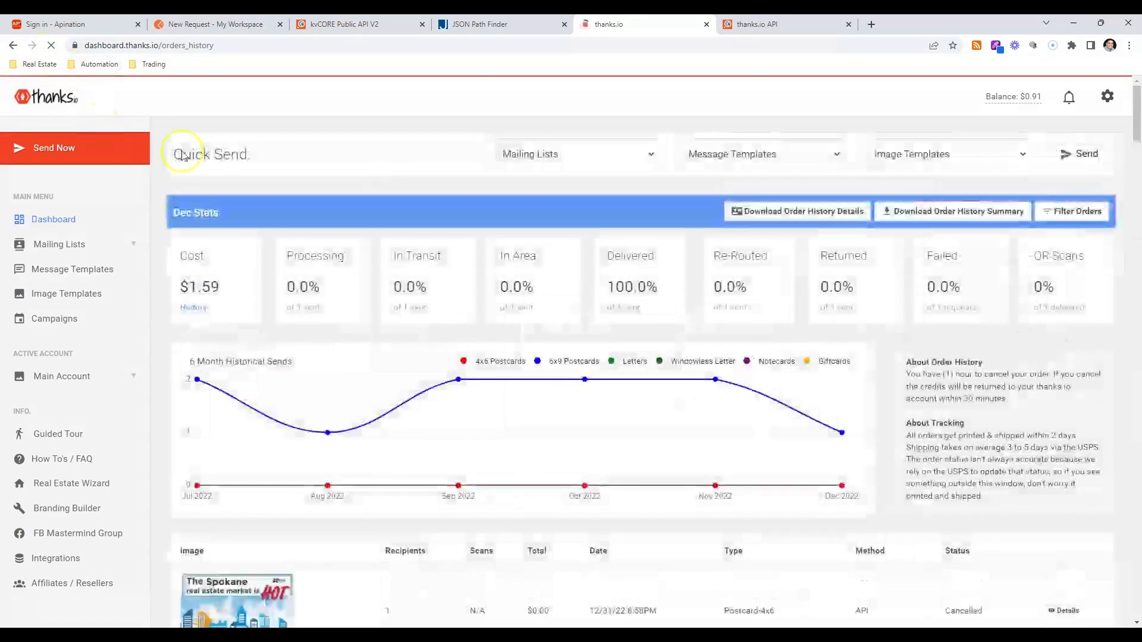
scroll(644, 362, "down", 4)
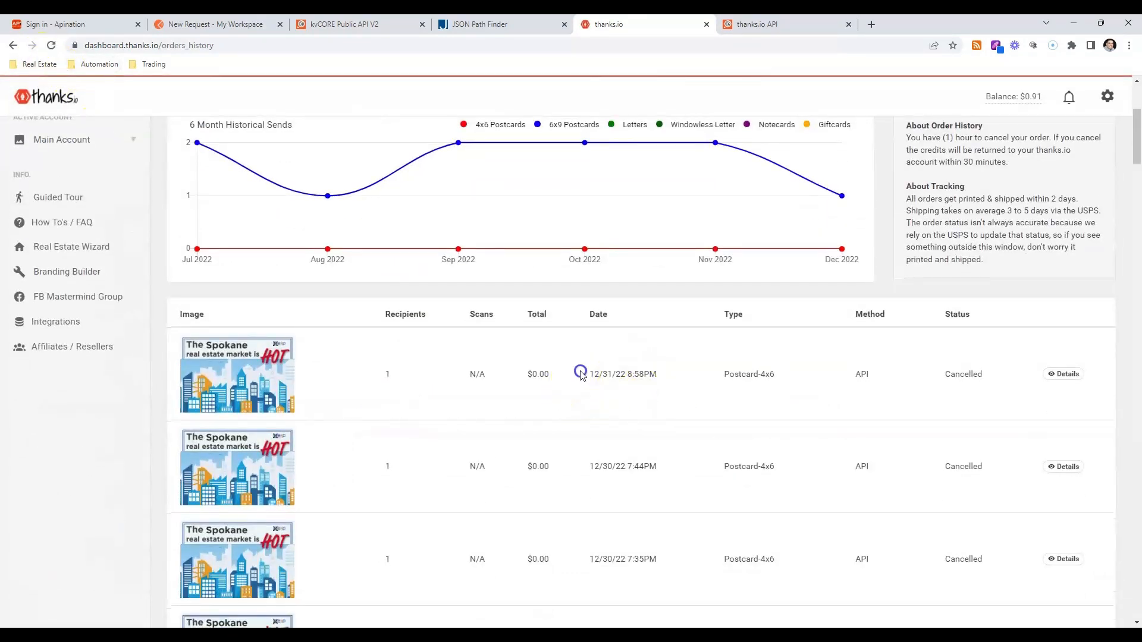
left_click_drag(580, 372, 665, 375)
left_click(1066, 374)
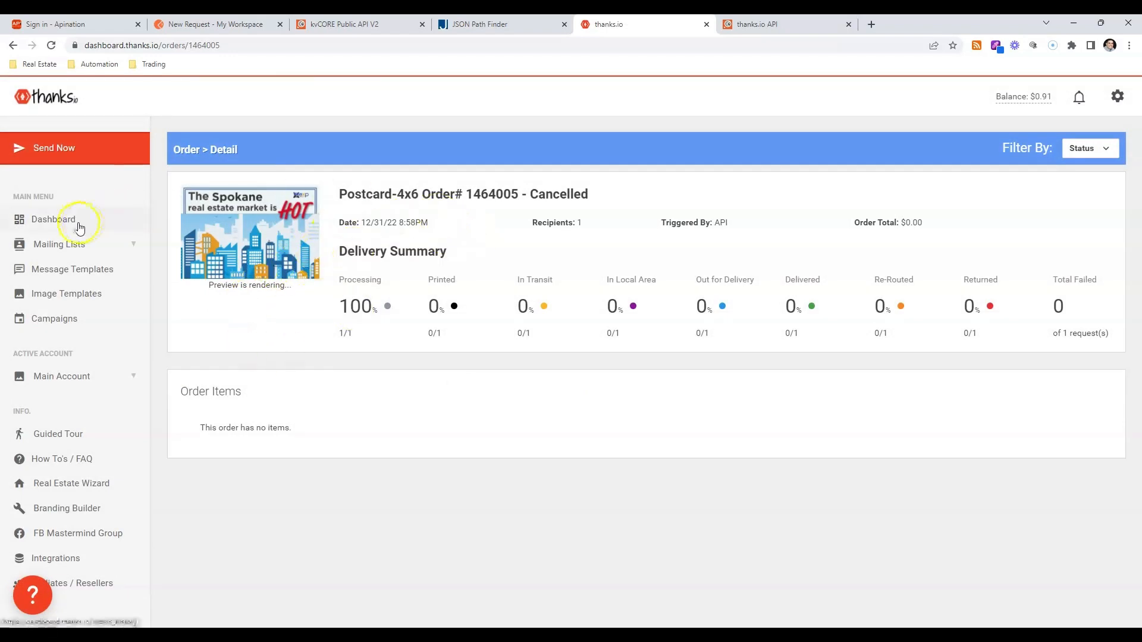
Return to Postman and start a new monitor named YouTube Thanks.IO.
left_click(192, 23)
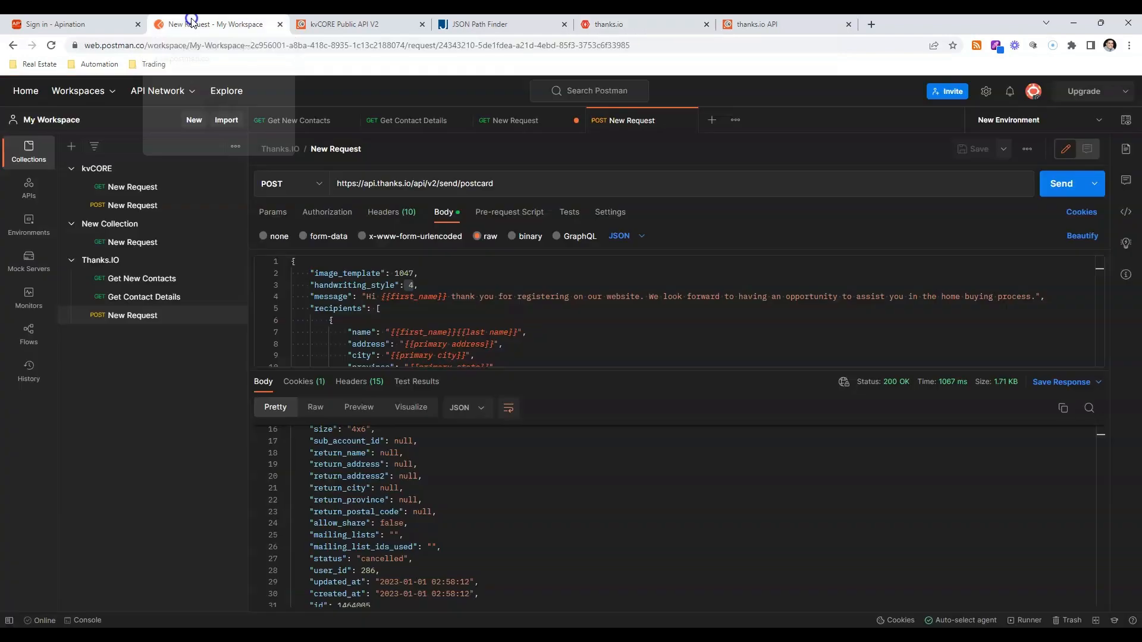
left_click(78, 265)
left_click(71, 262)
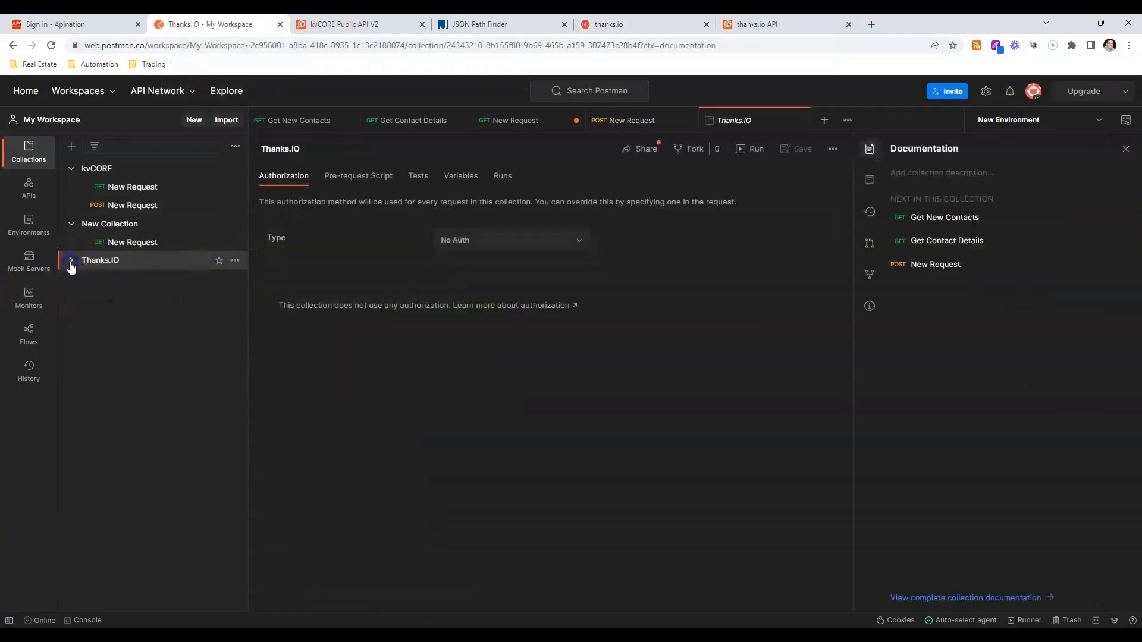
left_click(42, 297)
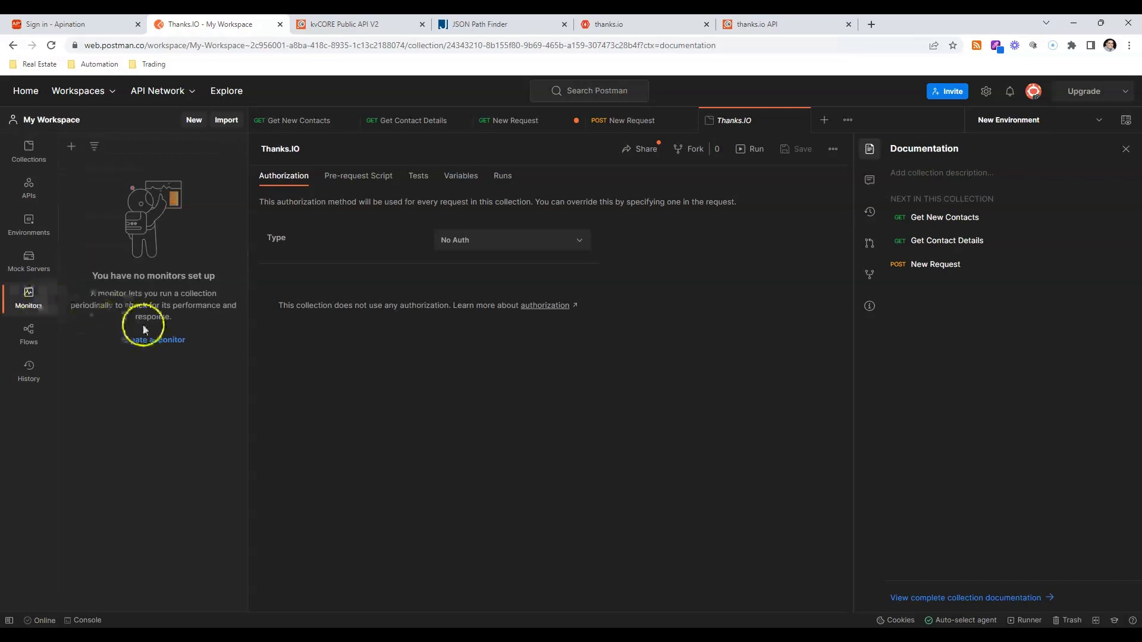
left_click(140, 342)
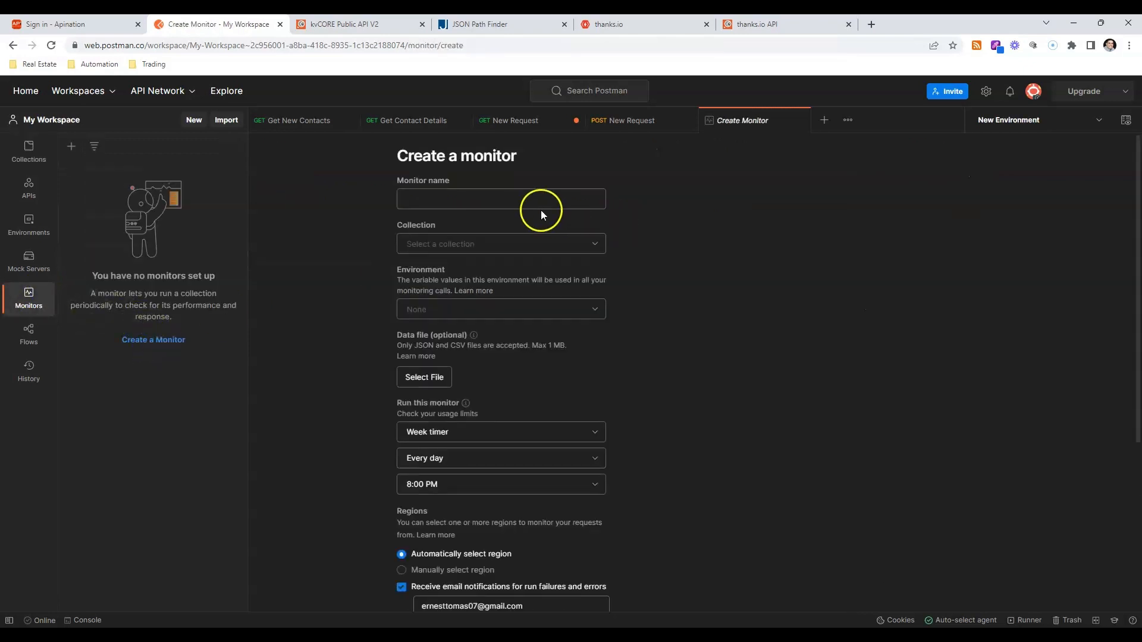
left_click(536, 204)
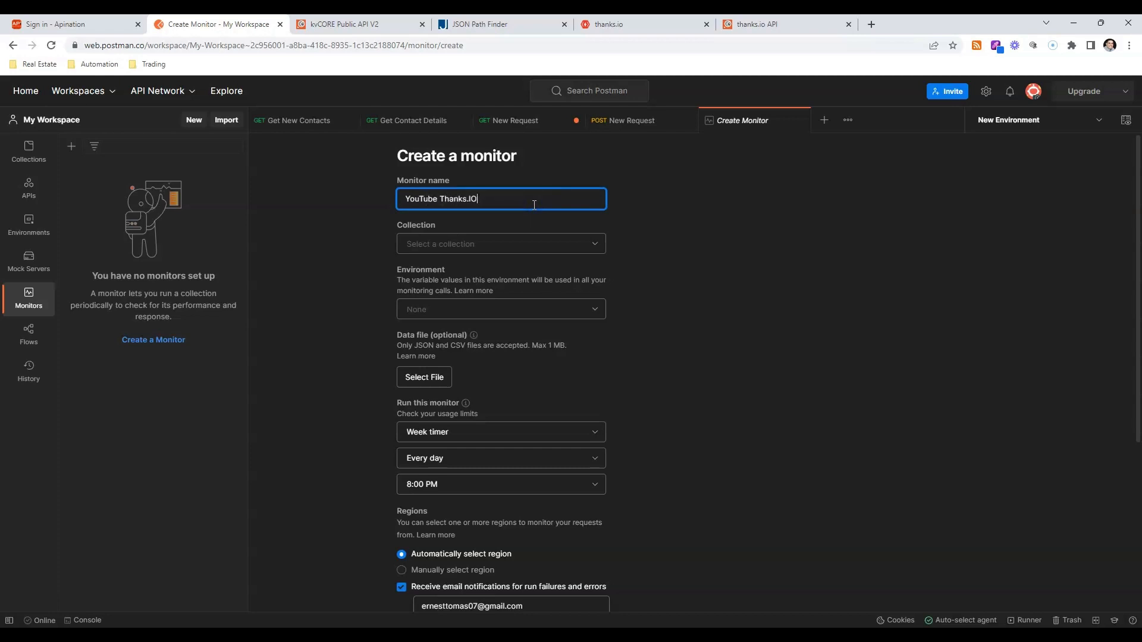
Select the Thanks.IO collection and New Environment for the monitor.
left_click(575, 253)
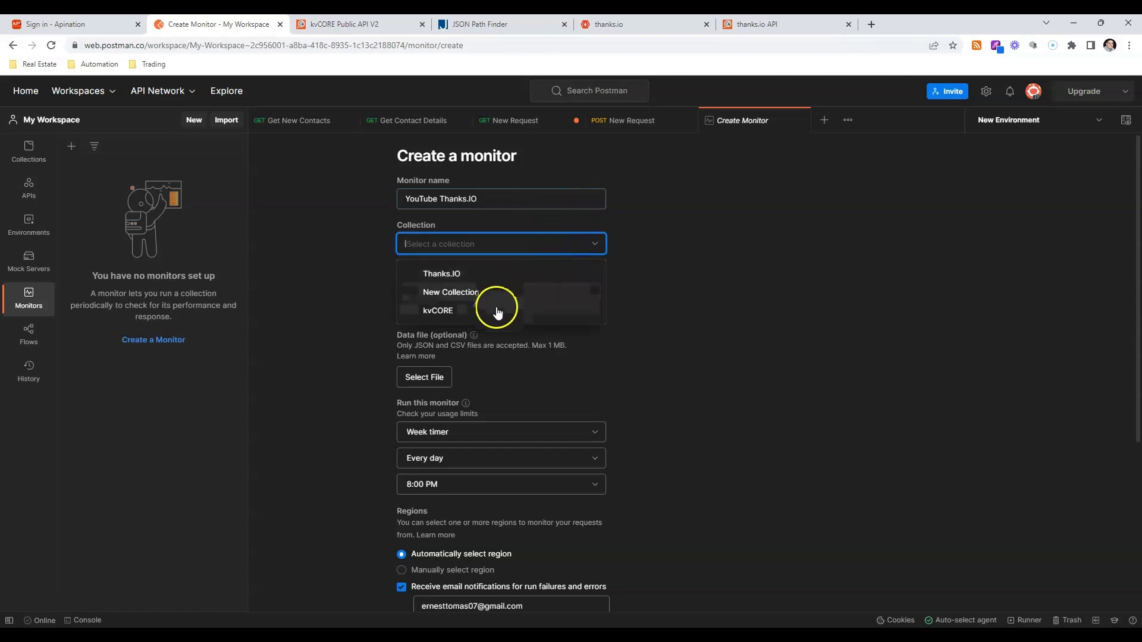
left_click(498, 305)
left_click(589, 244)
left_click(452, 267)
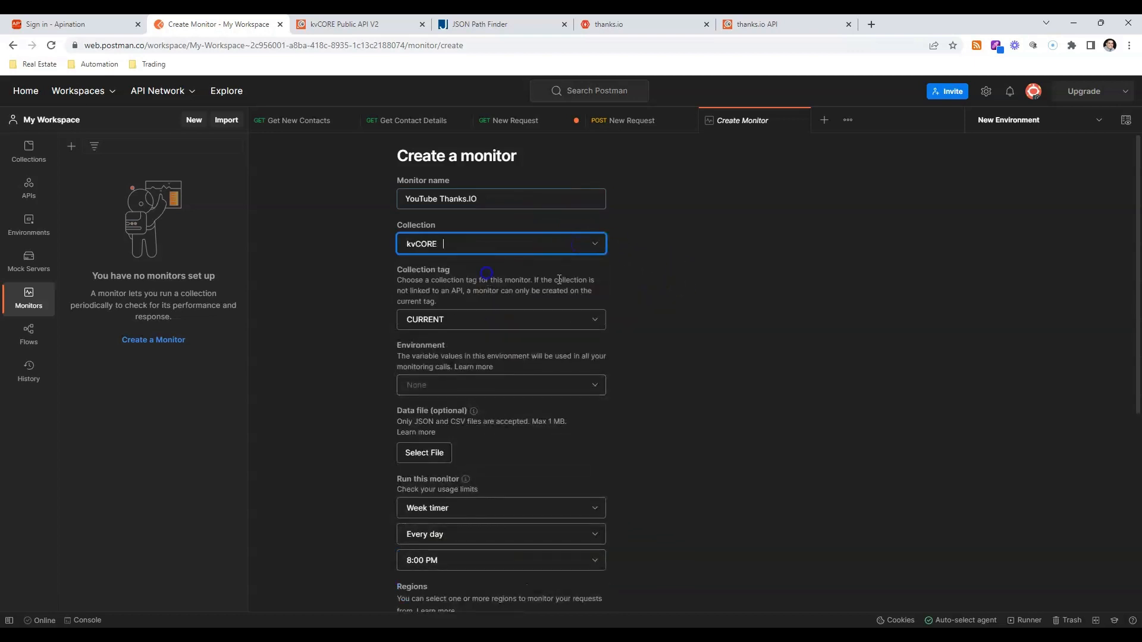
scroll(624, 303, "down", 5)
scroll(559, 226, "up", 2)
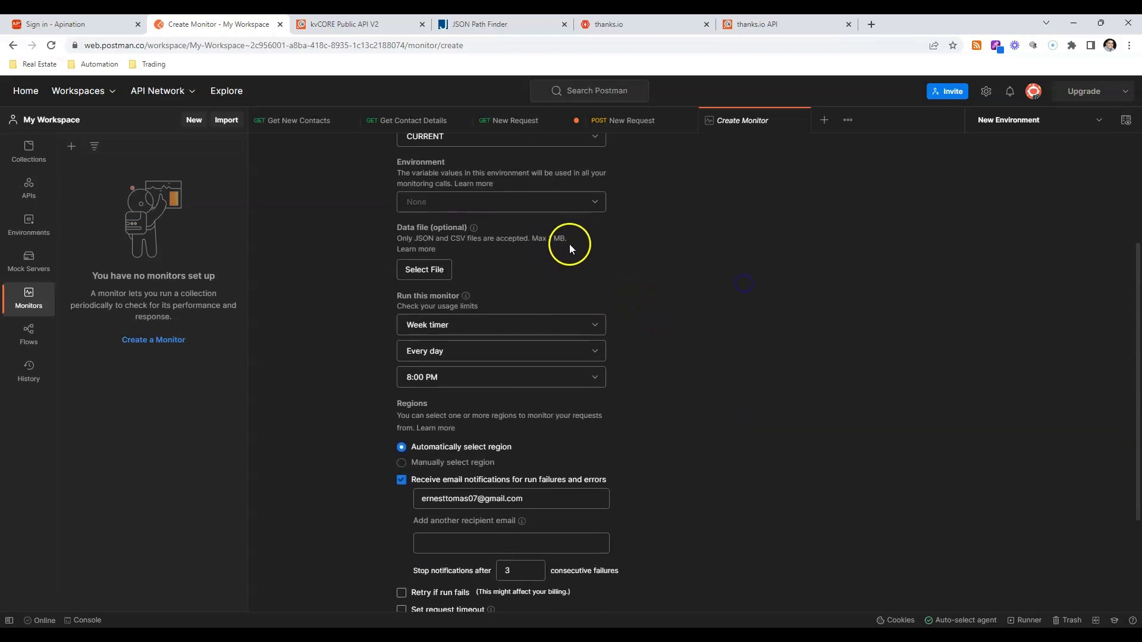
left_click(597, 207)
left_click(532, 233)
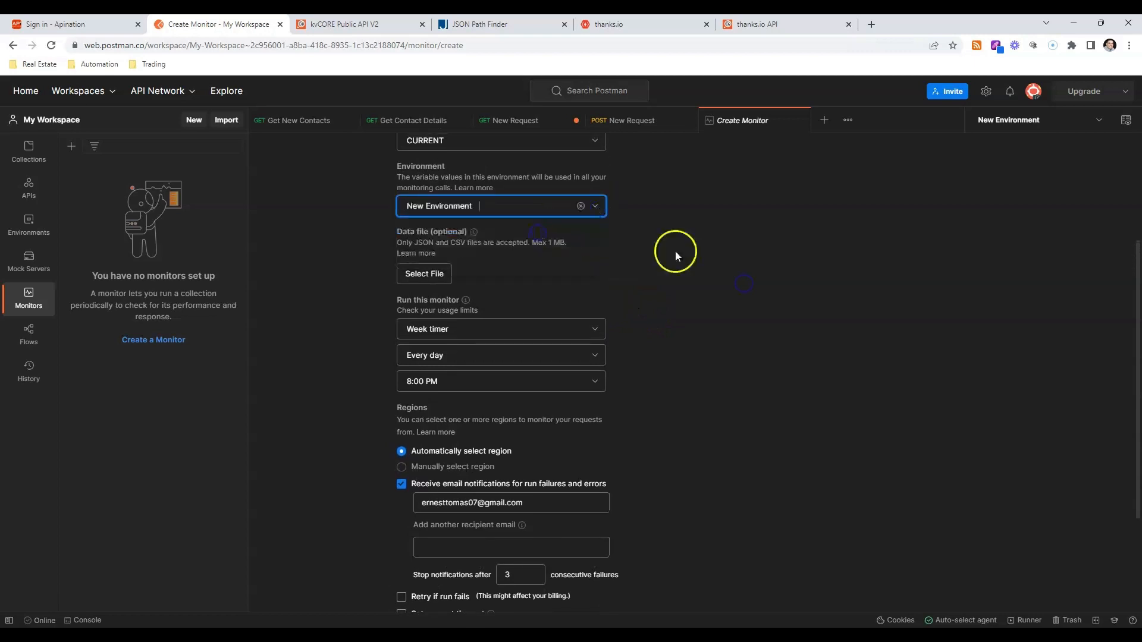
Schedule the monitor with the Hour timer to run every hour.
scroll(676, 258, "down", 3)
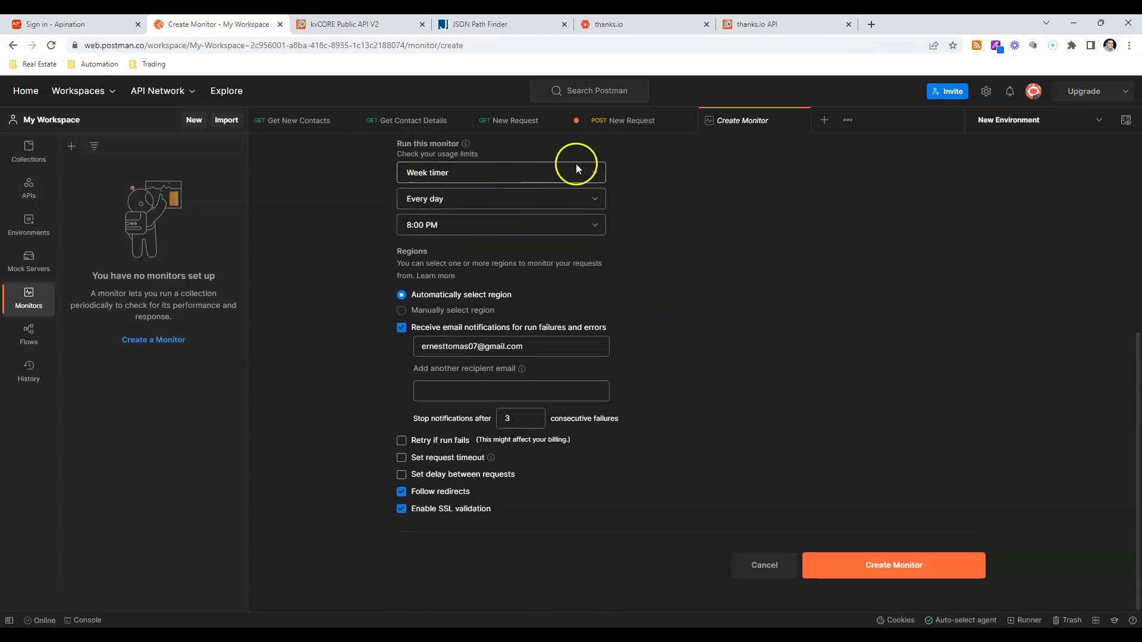
left_click(491, 171)
left_click(455, 221)
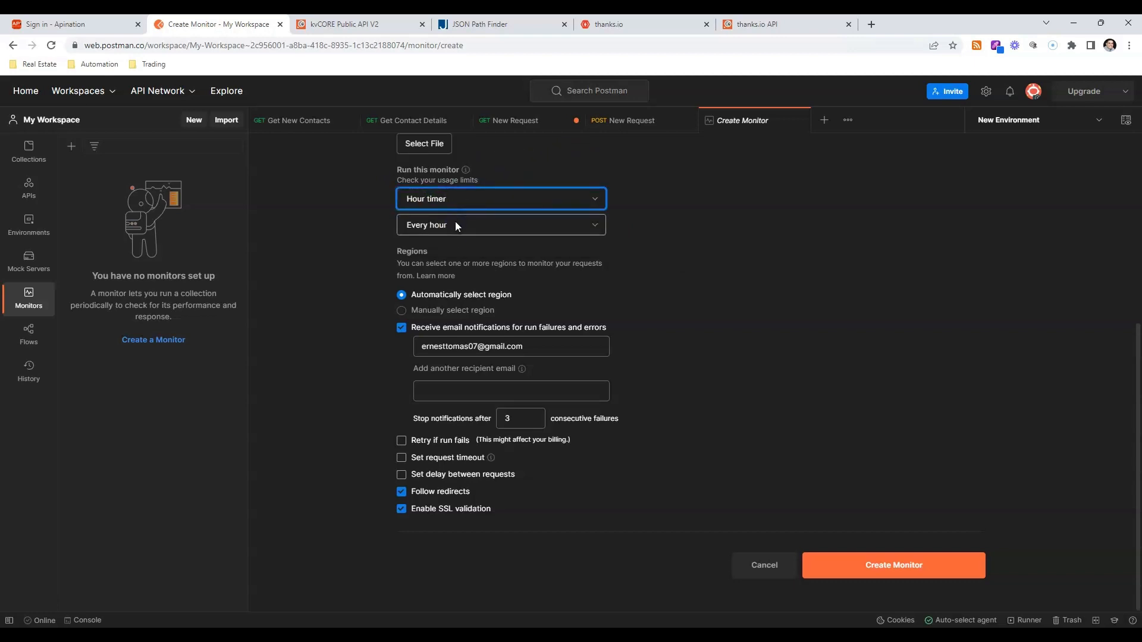
left_click(455, 229)
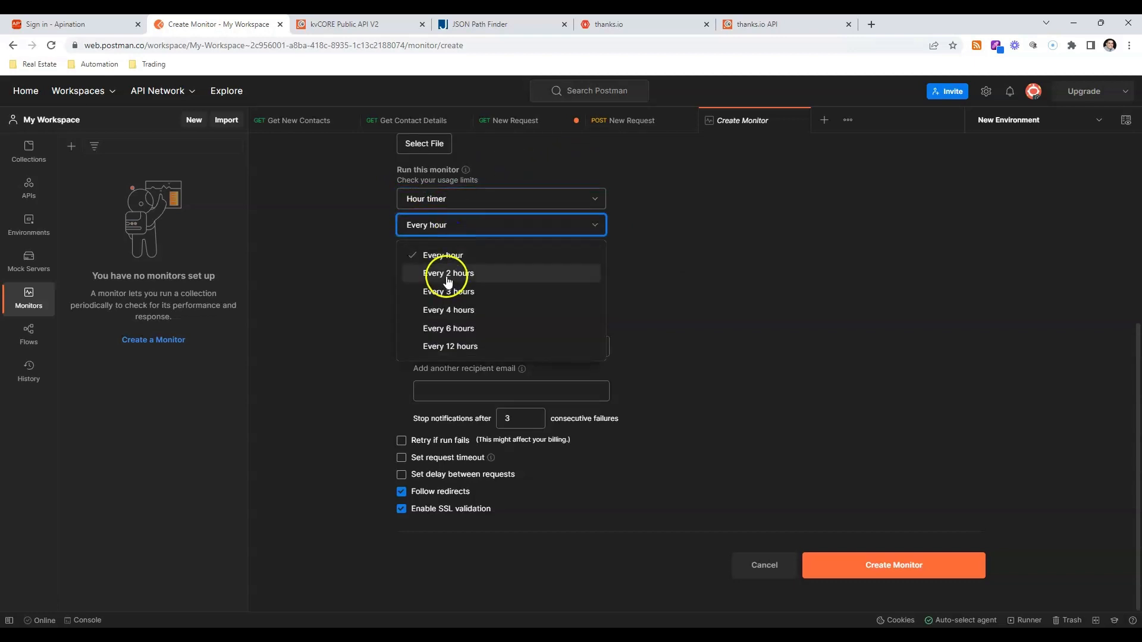
left_click(642, 279)
left_click(536, 205)
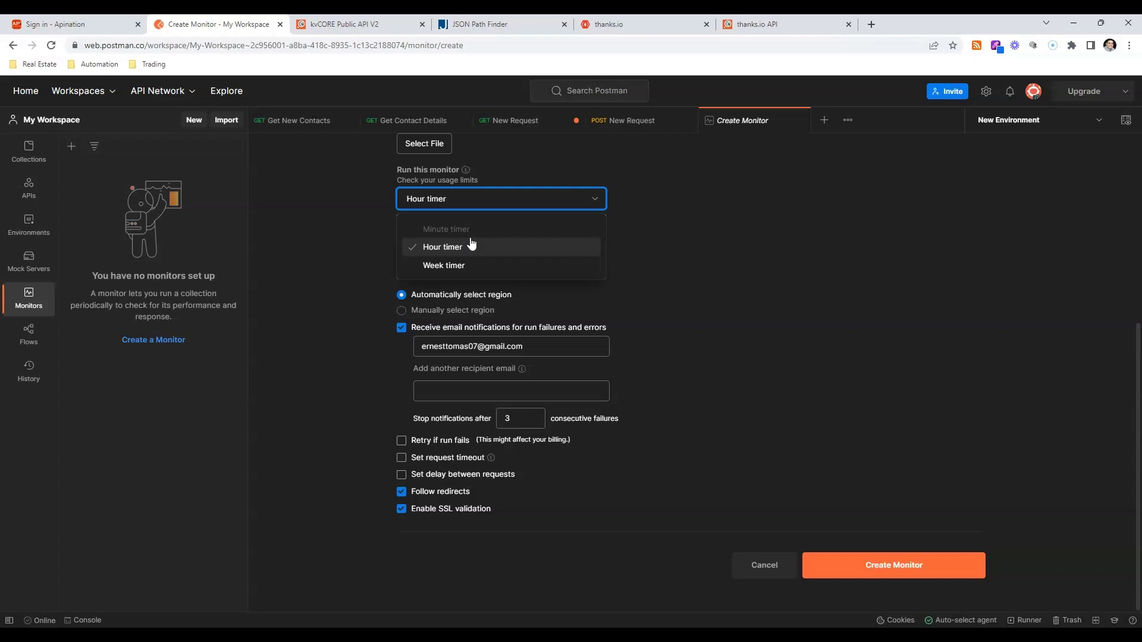
left_click(751, 286)
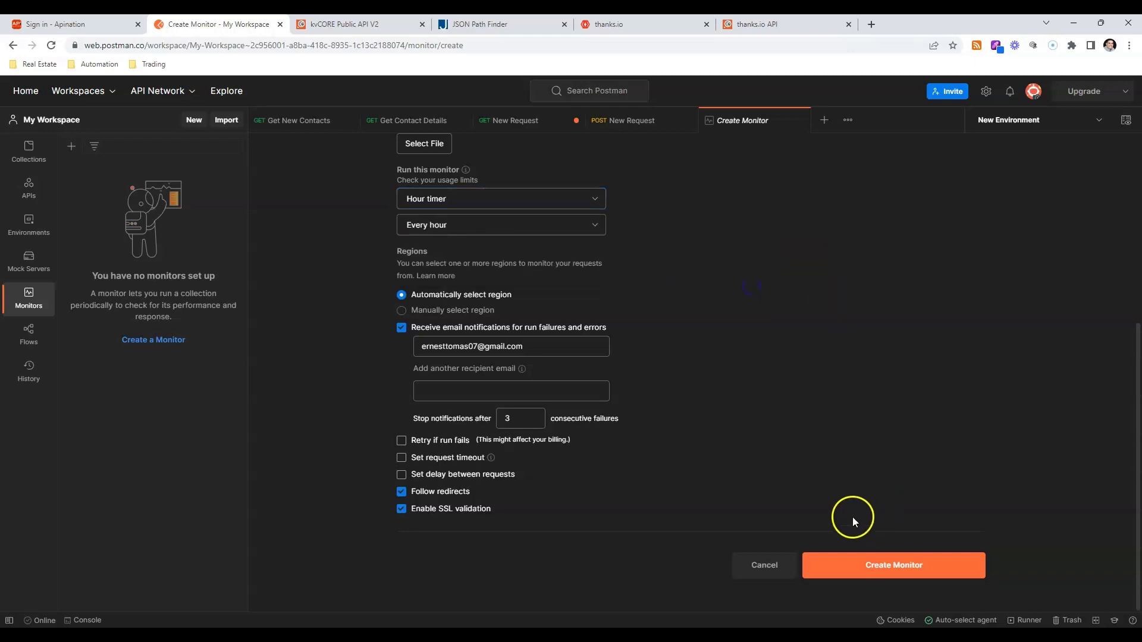
Enable a request timeout of 5000 ms and create the monitor.
left_click(401, 457)
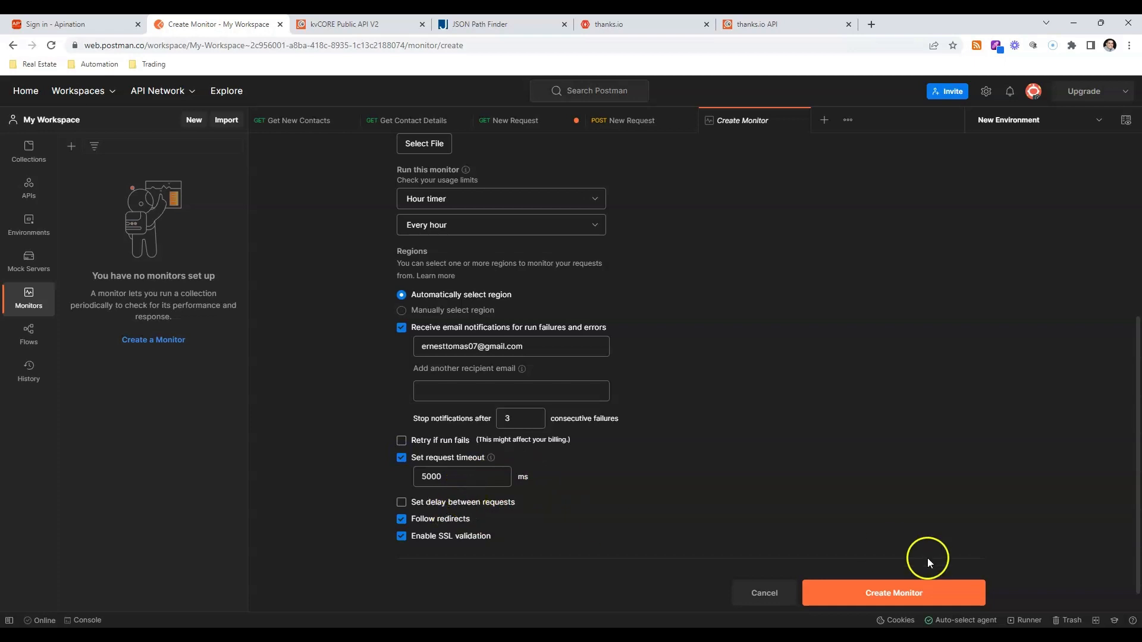
left_click(869, 593)
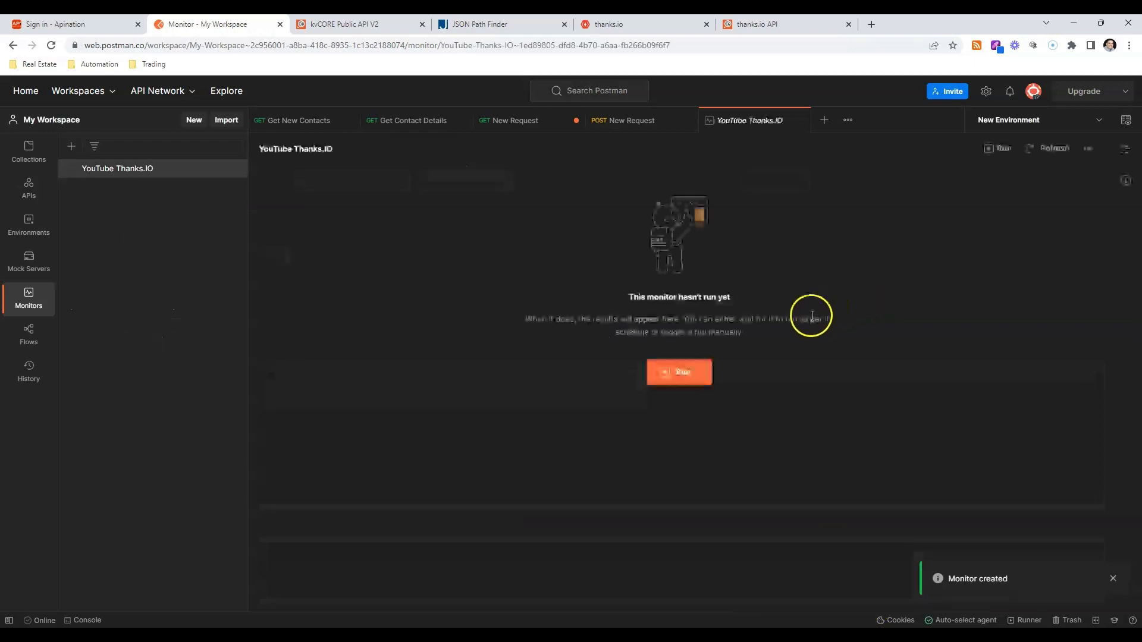
Try to run the YouTube Thanks.IO monitor manually, and retry after reloading the page.
left_click(684, 380)
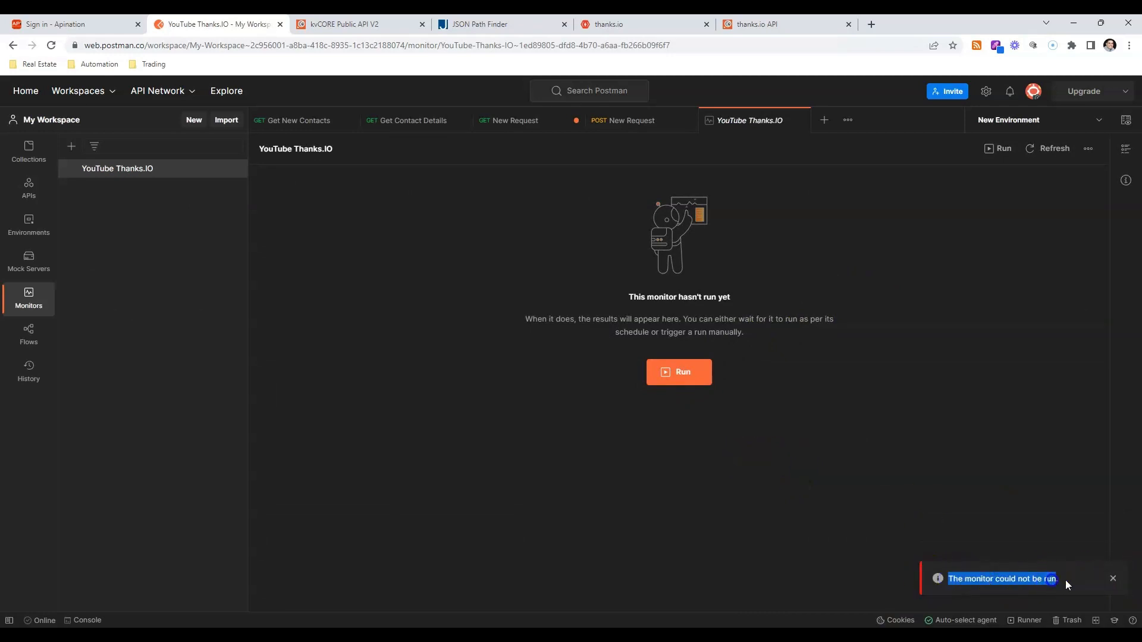
left_click(1112, 577)
left_click(677, 372)
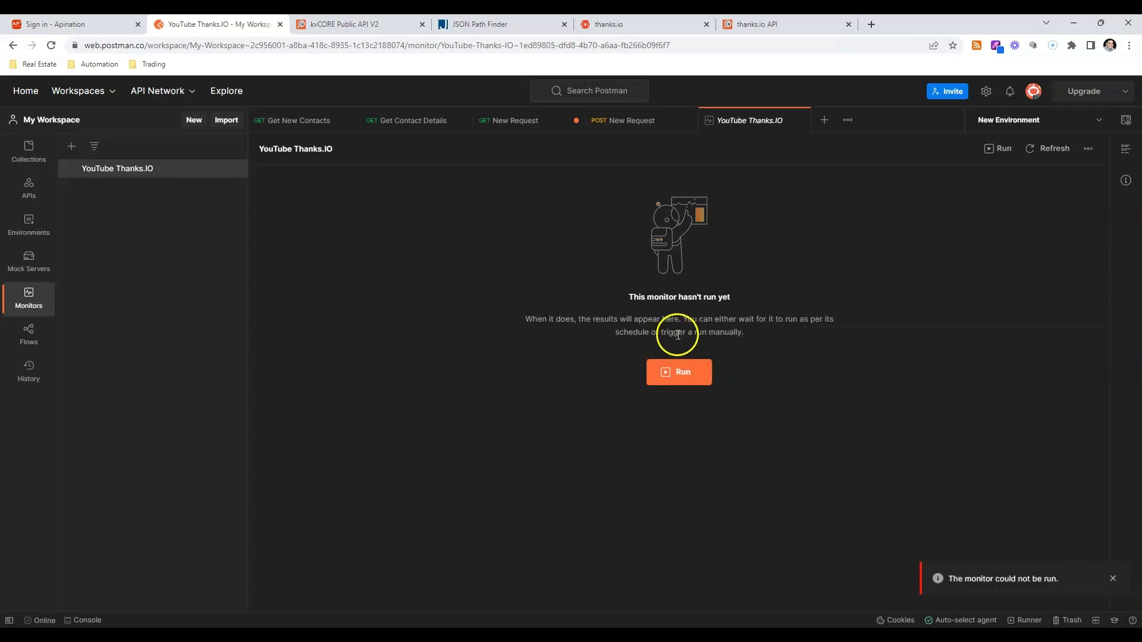
left_click(1117, 575)
left_click(51, 45)
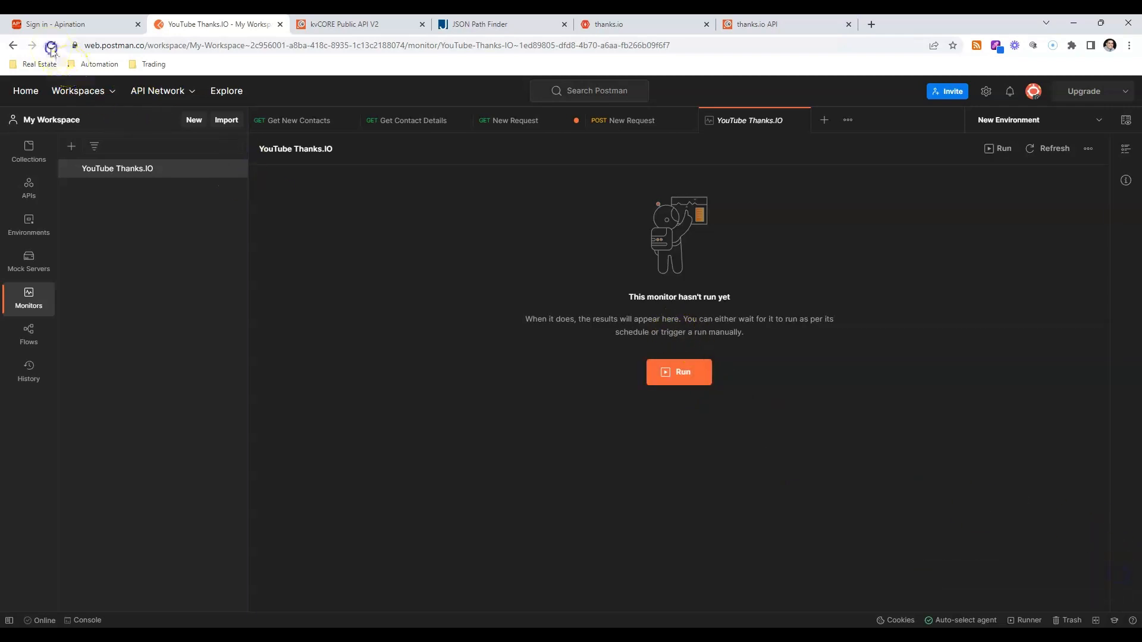
left_click(627, 112)
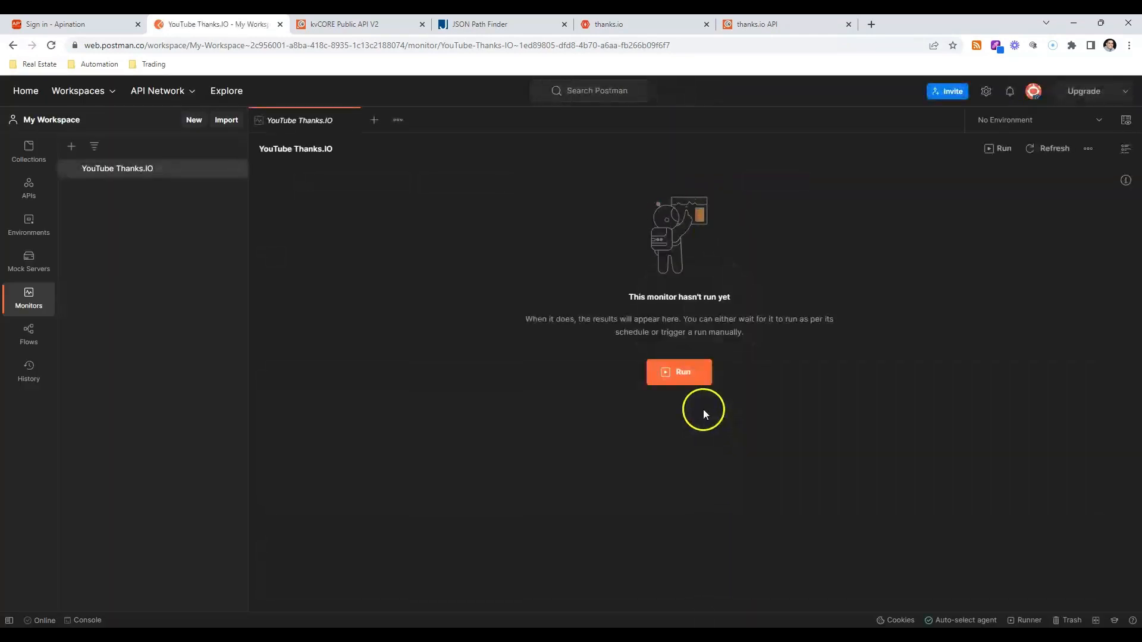
left_click(667, 368)
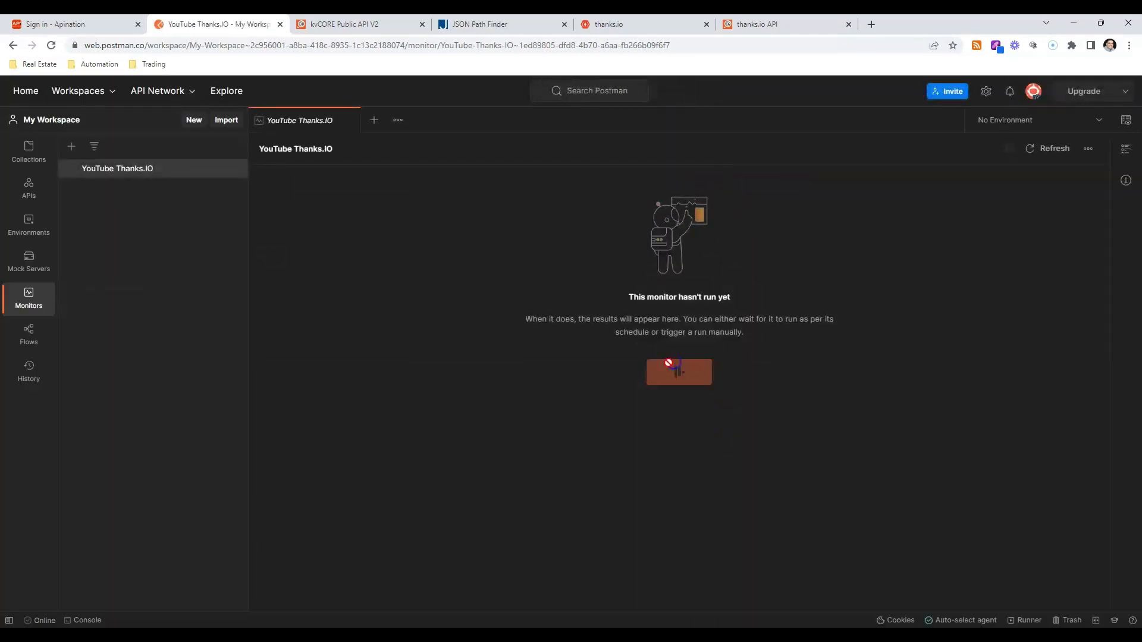
Check the three requests in the Thanks.IO collection for unsaved changes.
left_click(29, 150)
left_click(70, 206)
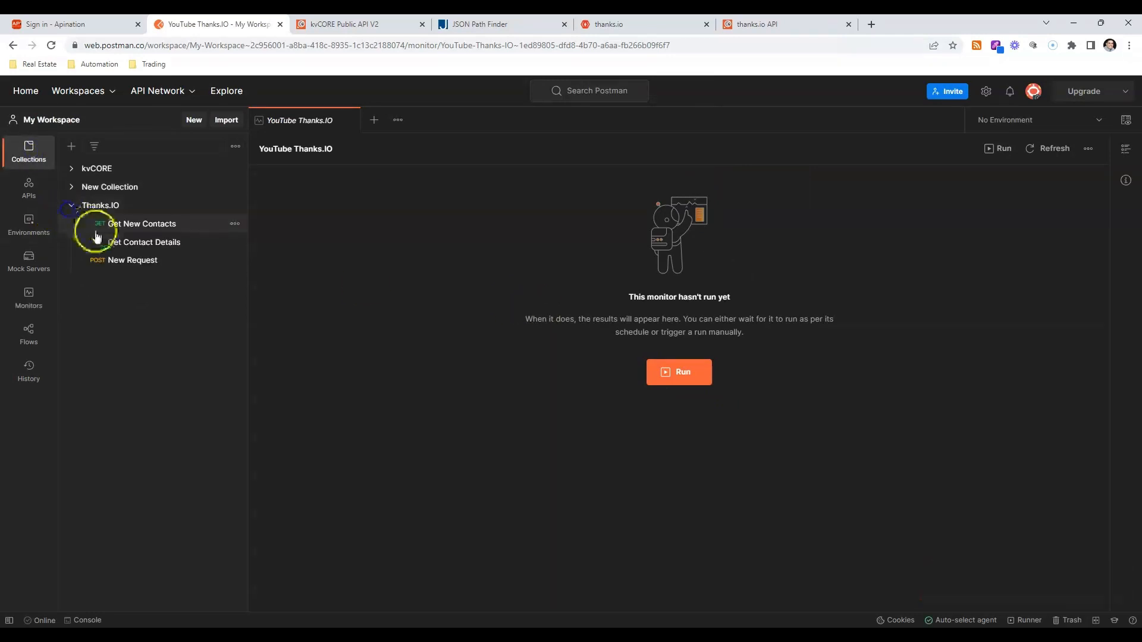
left_click(100, 260)
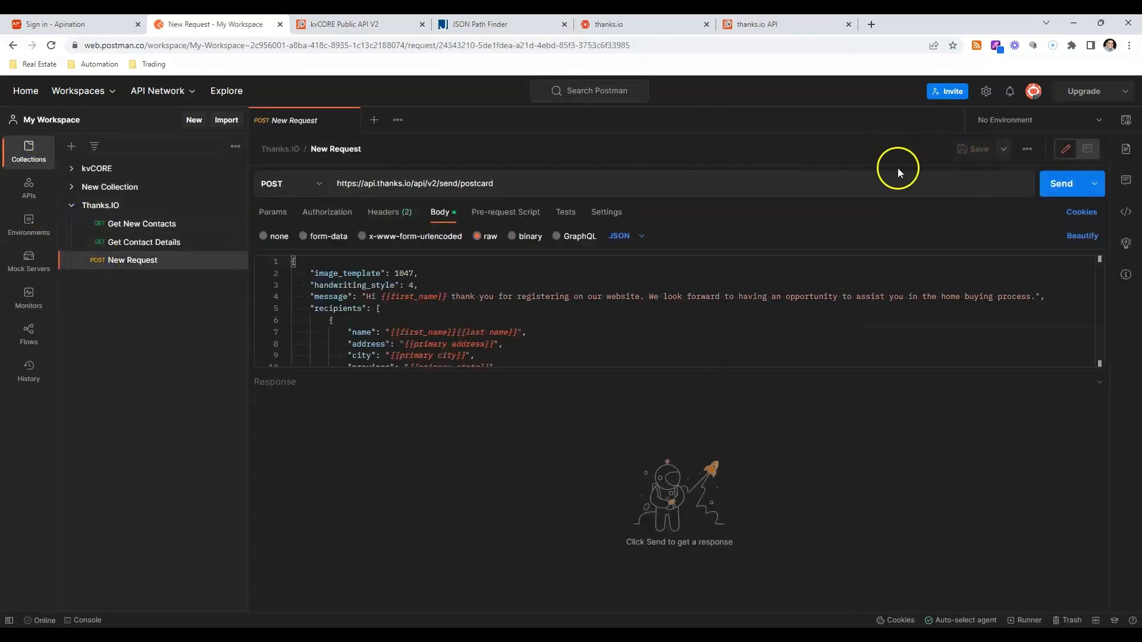
left_click(203, 243)
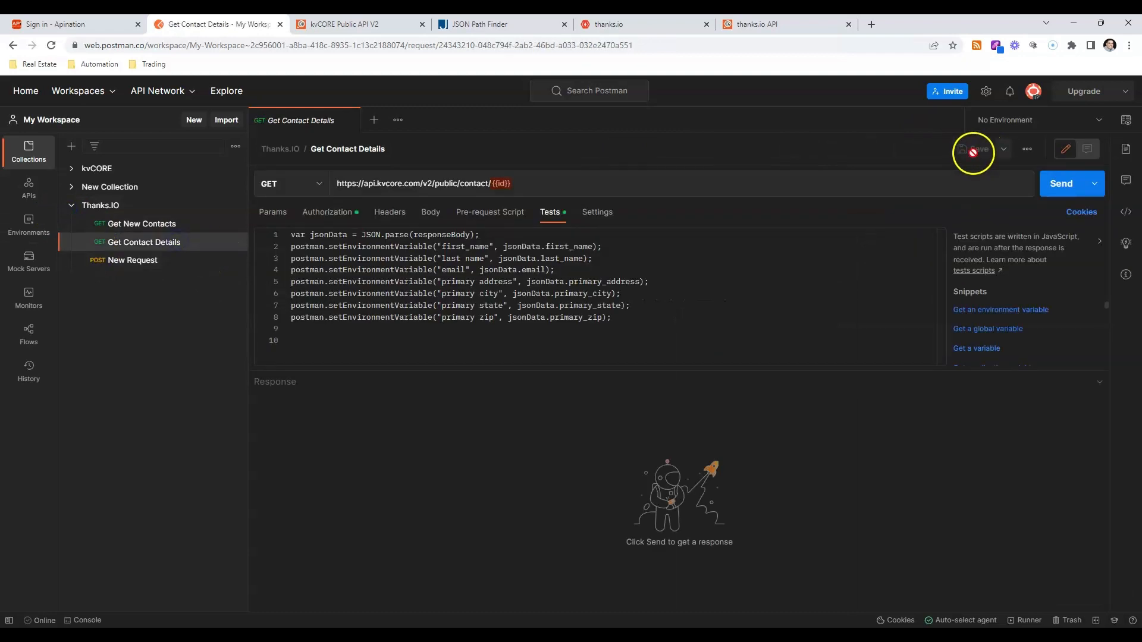
left_click(119, 224)
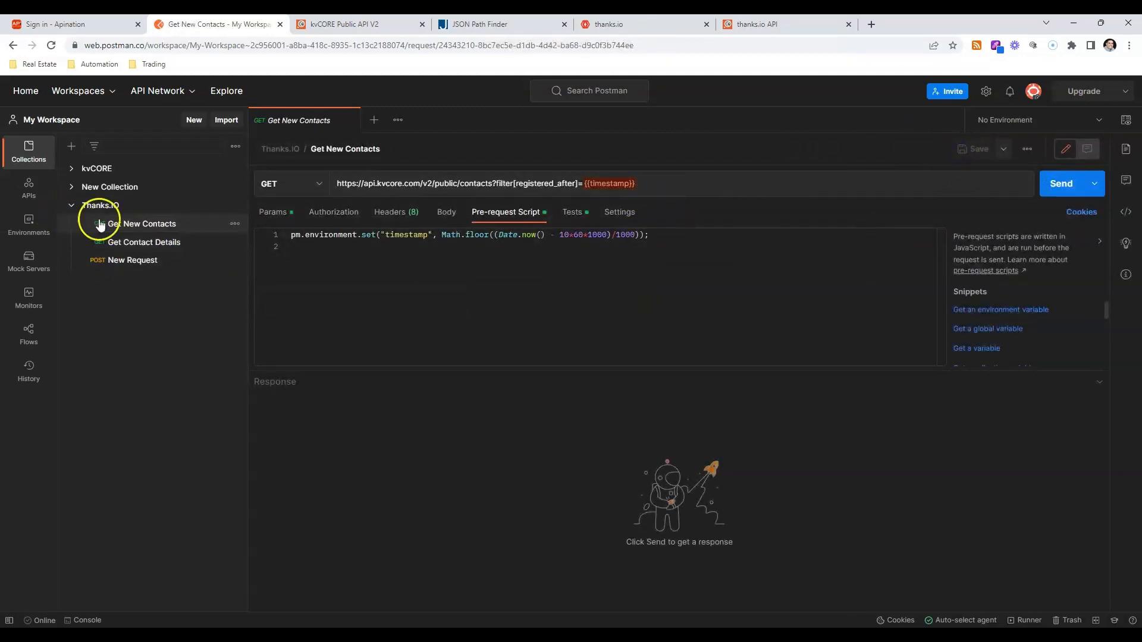
Try to run the YouTube Thanks.IO monitor manually once more.
left_click(24, 300)
left_click(149, 168)
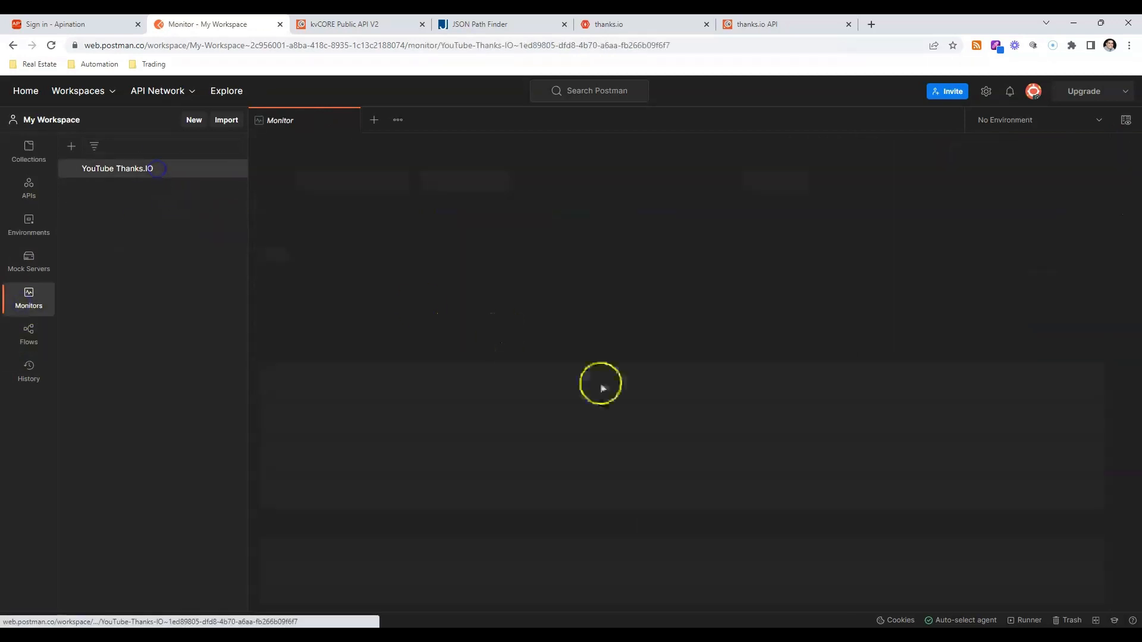
left_click(685, 378)
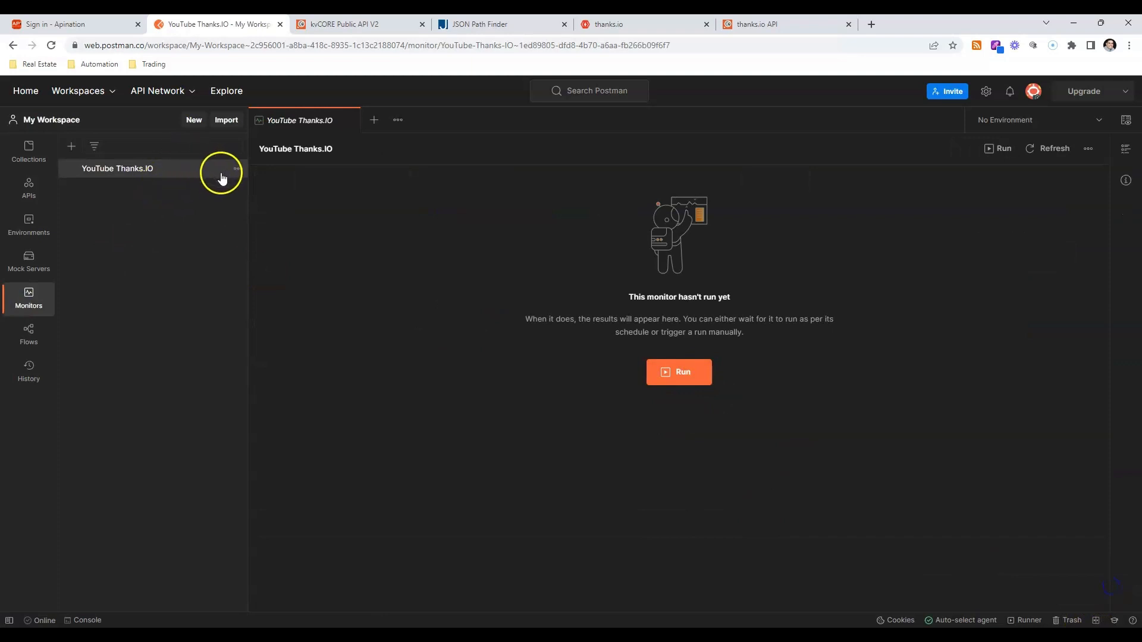
Delete the YouTube Thanks.IO monitor, giving "Poor or complex experience when using monitors" as the feedback reason.
left_click(236, 169)
left_click(191, 237)
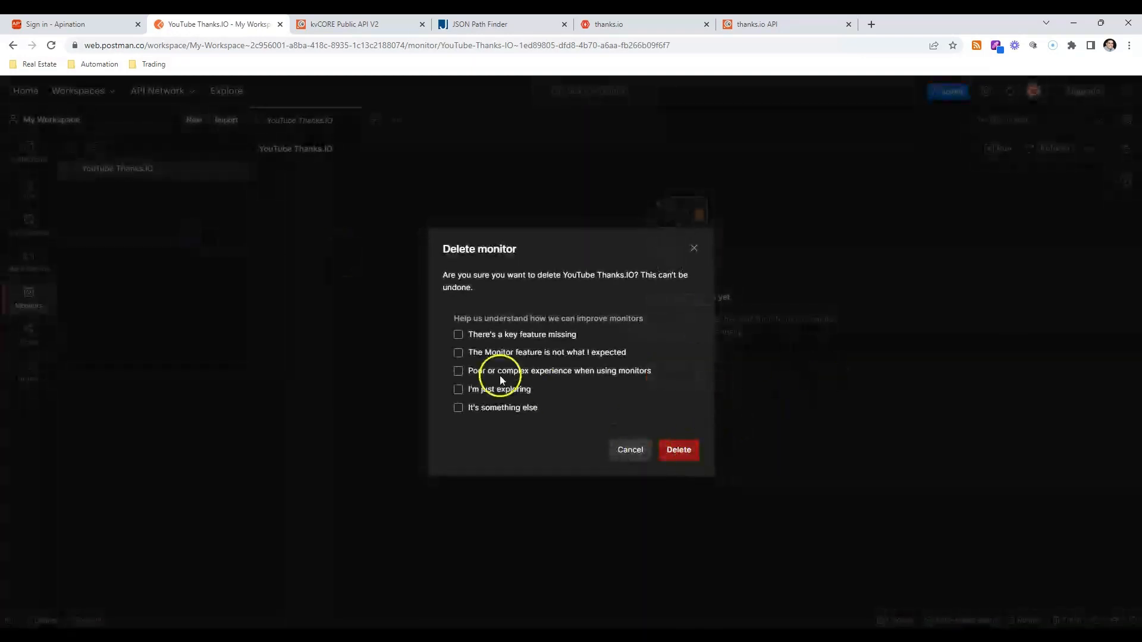
left_click(458, 370)
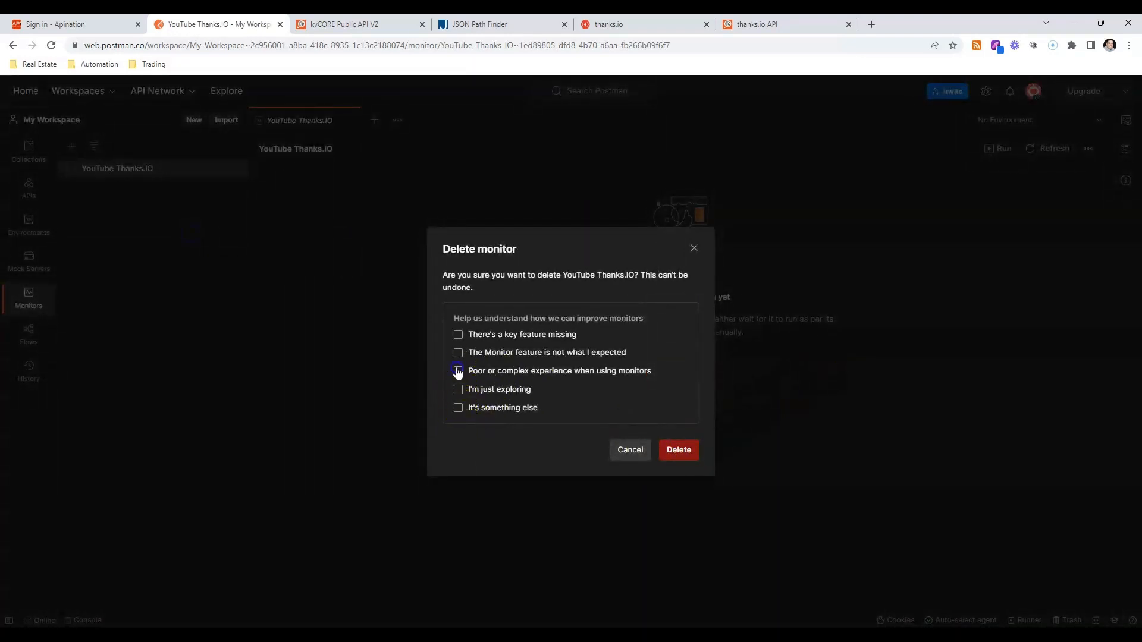
left_click(682, 449)
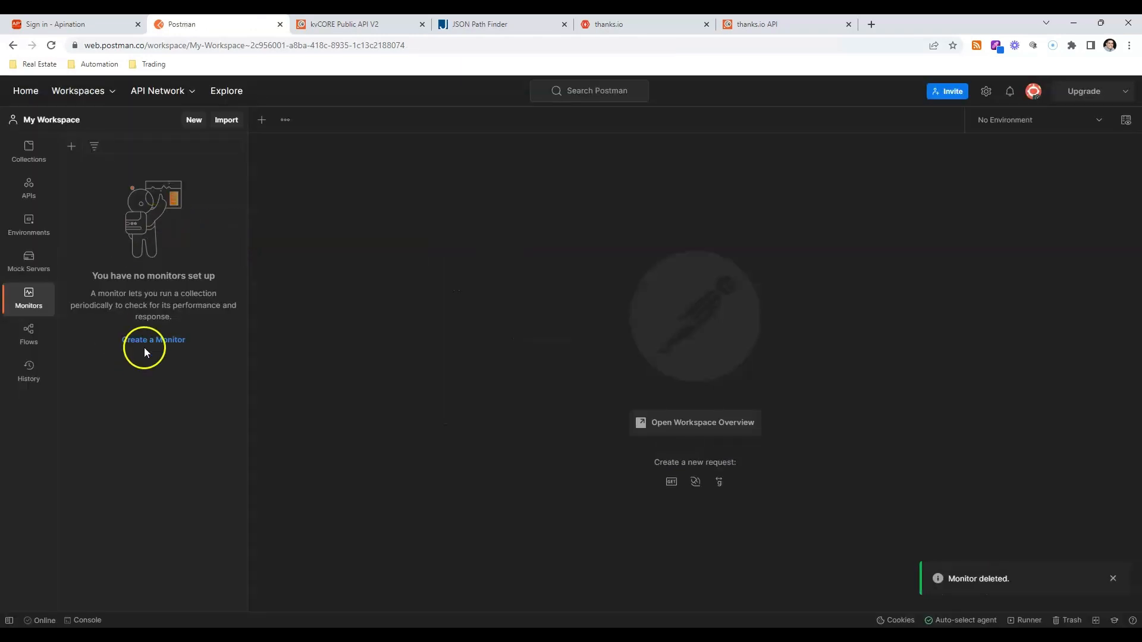
Start a new monitor named "YT Thanks.io" for the Thanks.IO collection.
left_click(147, 343)
left_click(544, 200)
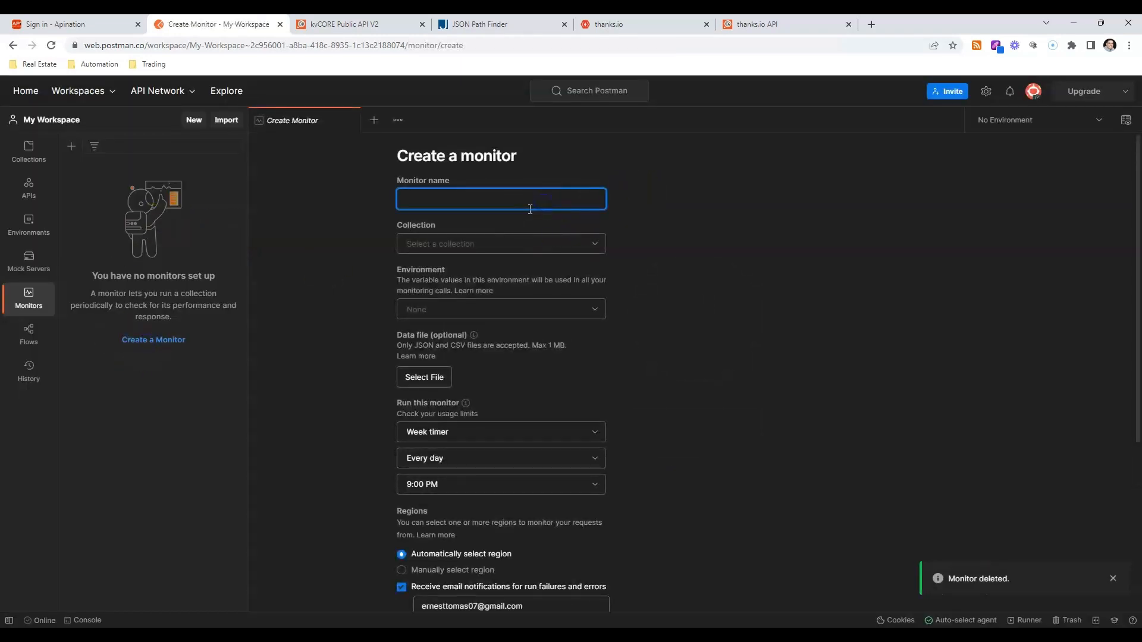
type("YT Thanks>")
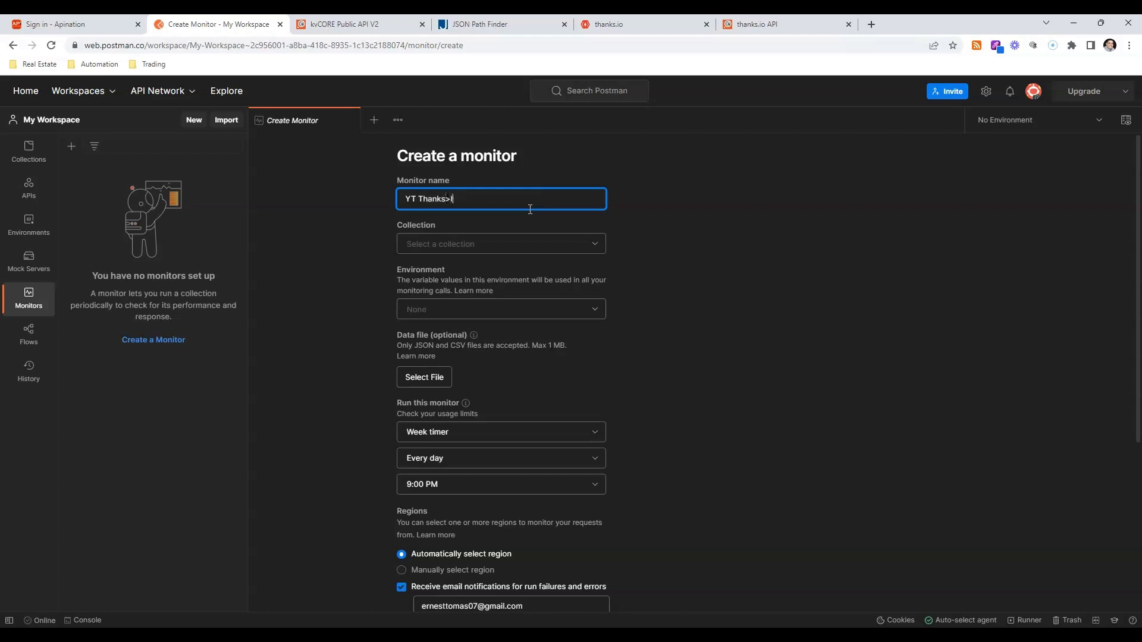
type("io")
key("Tab")
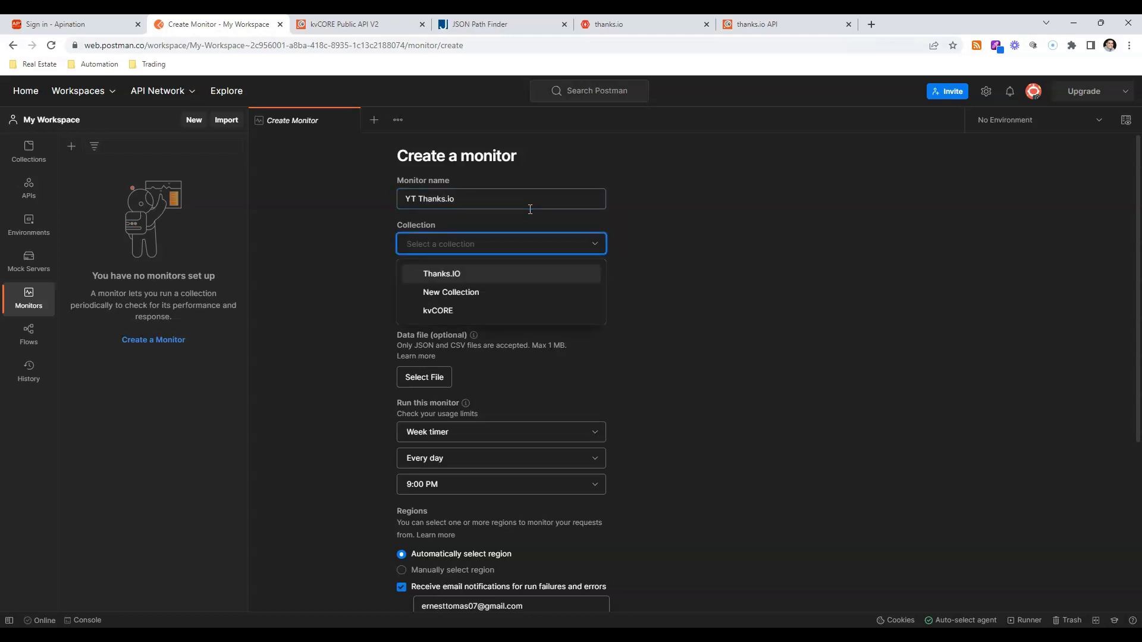
key("Return")
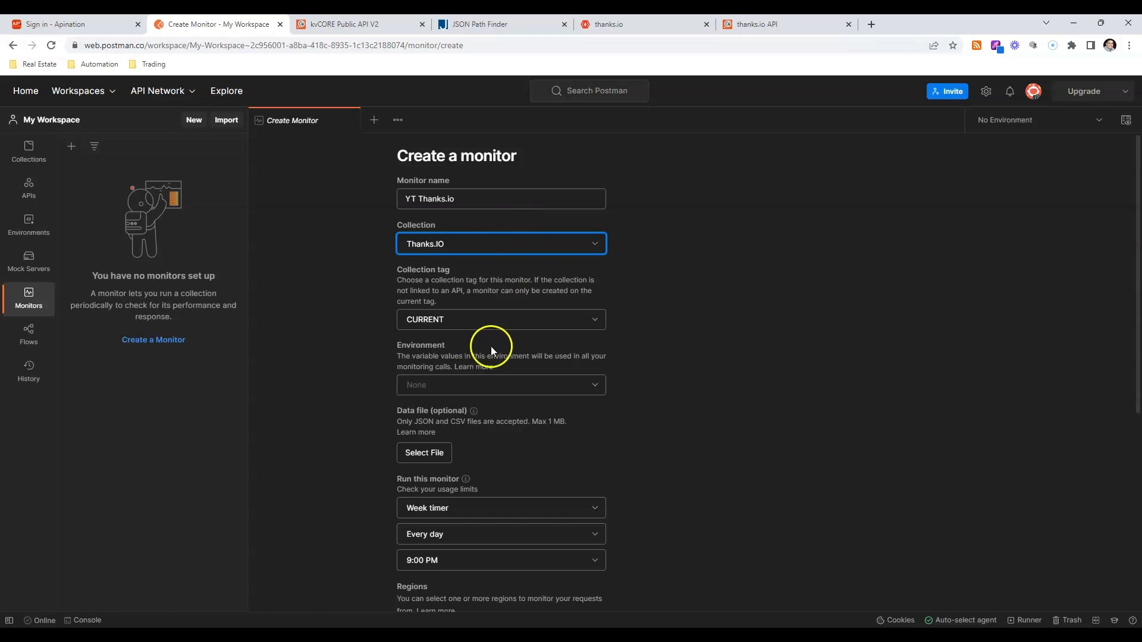
Set the new monitor's collection tag to CURRENT and its environment to PostCard Hire.
left_click(510, 324)
left_click(499, 352)
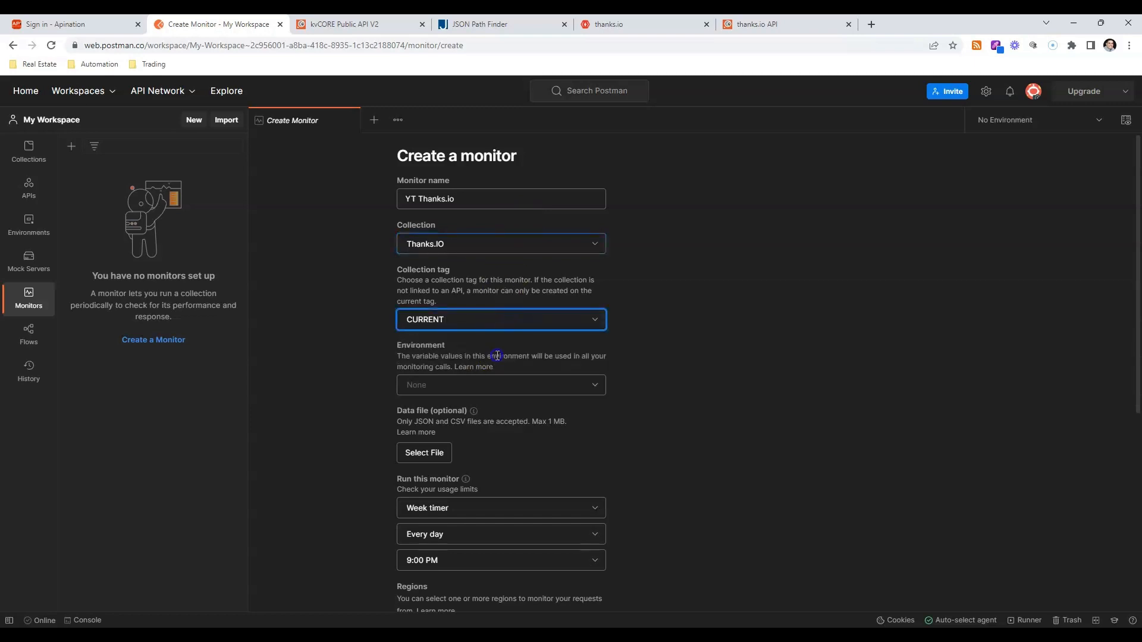
left_click(510, 385)
left_click(476, 429)
left_click(747, 427)
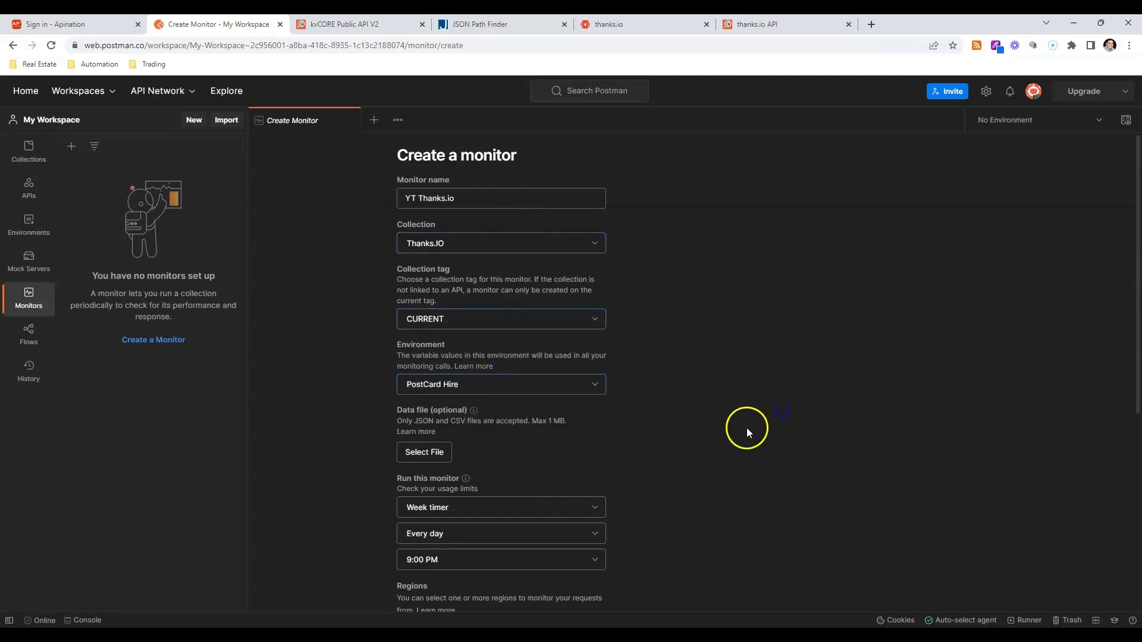
Enable 2 retries on failed runs and a request timeout of 5000 ms, and create the monitor.
scroll(697, 450, "down", 4)
scroll(630, 387, "down", 2)
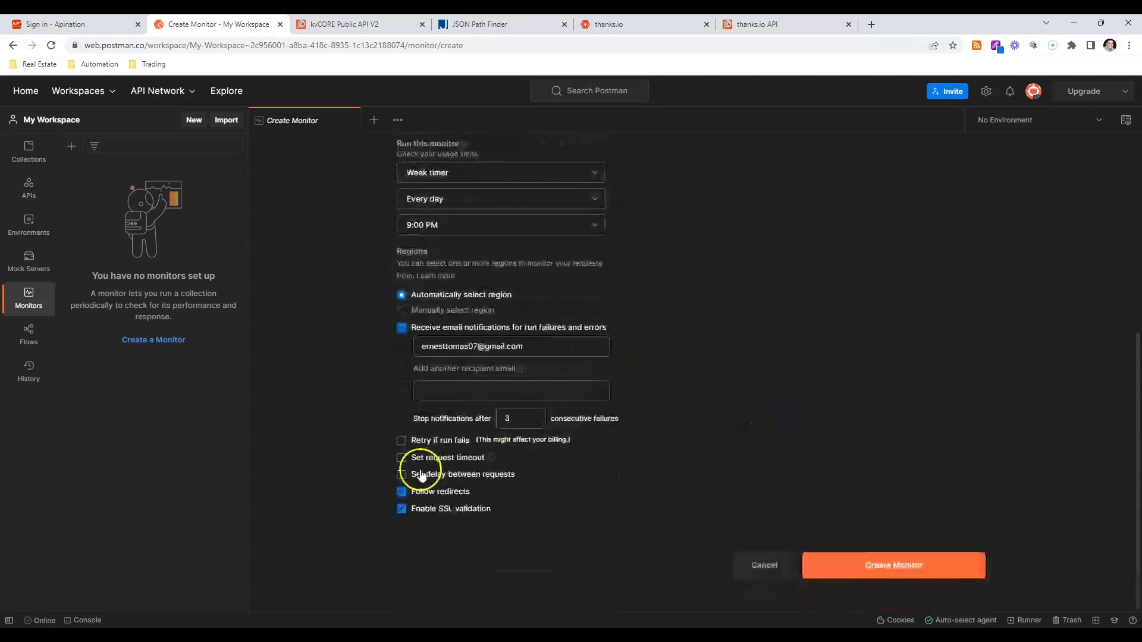
left_click(401, 440)
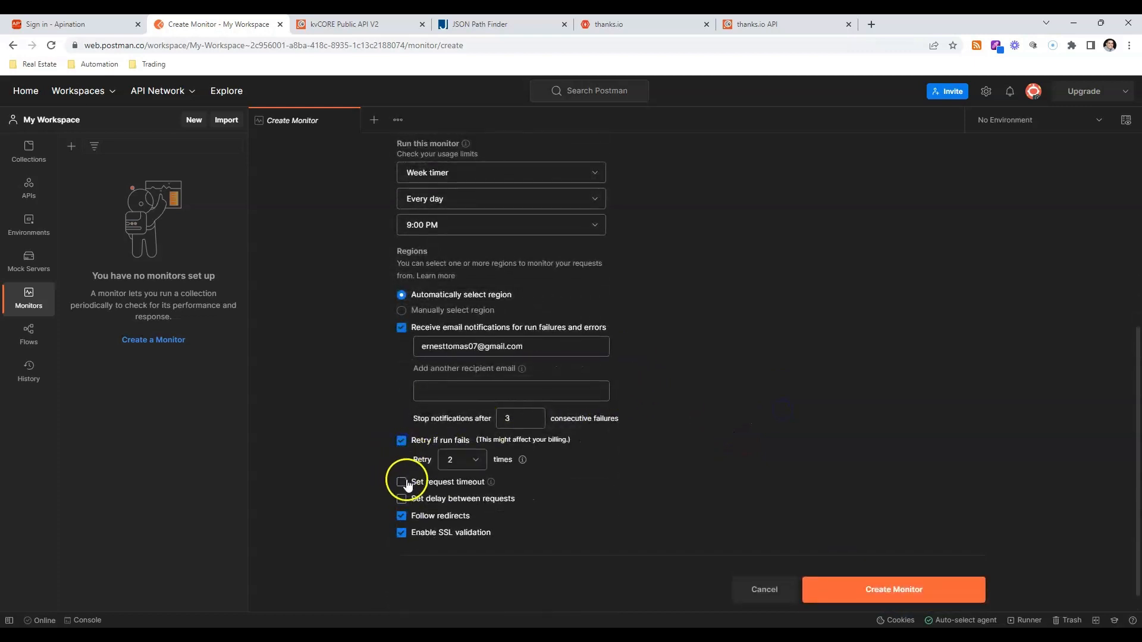
left_click(402, 482)
scroll(972, 519, "down", 1)
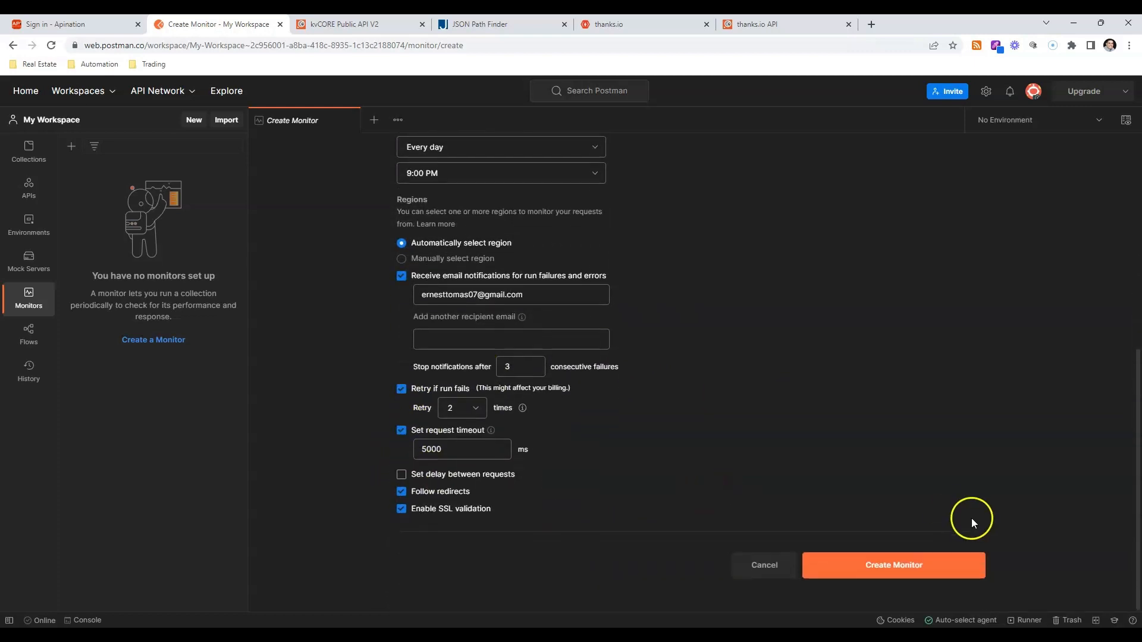
left_click(931, 558)
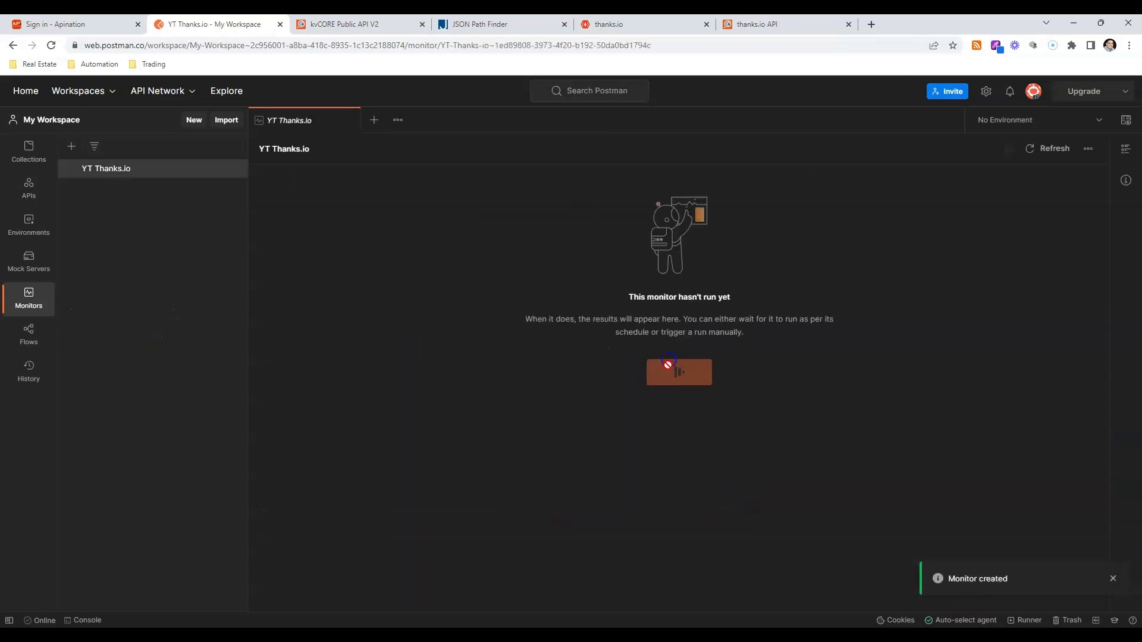
Try to run the YT Thanks.io monitor manually, and retry it once.
left_click(668, 368)
left_click_drag(948, 579, 1097, 583)
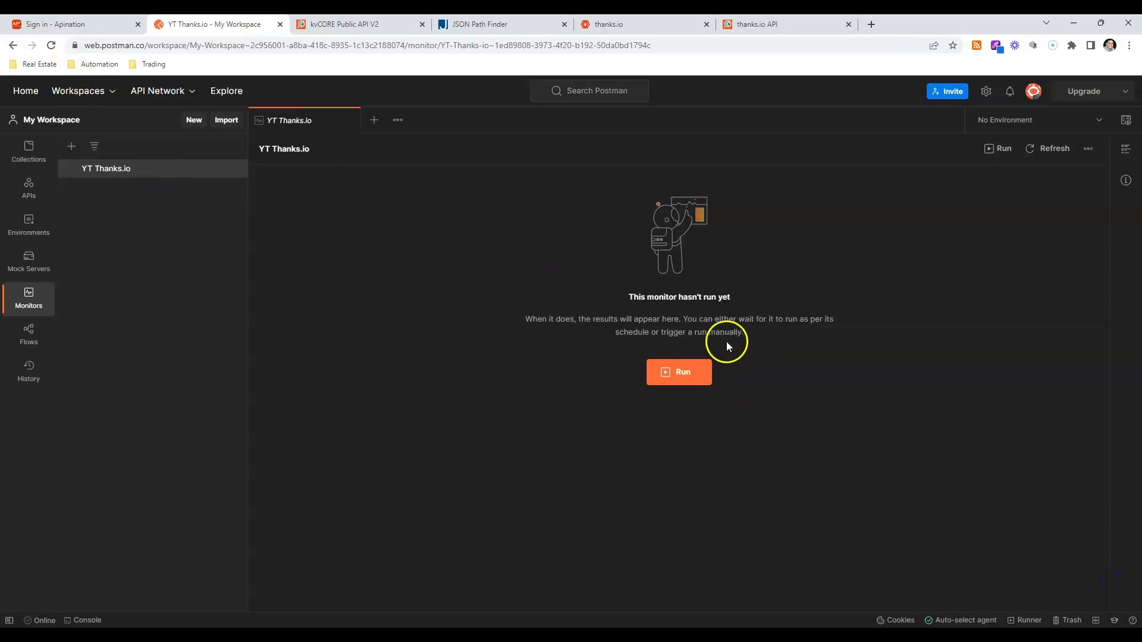
left_click(1001, 149)
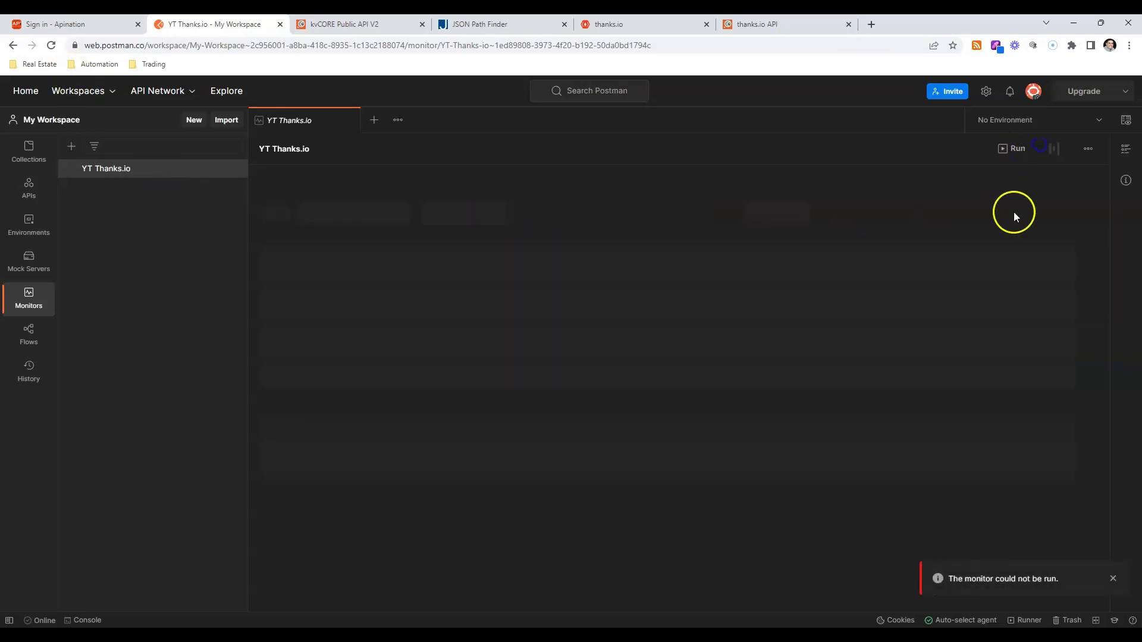
Switch the active environment to PostCard Hire and try to run the YT Thanks.io monitor.
left_click(1037, 119)
left_click(1029, 189)
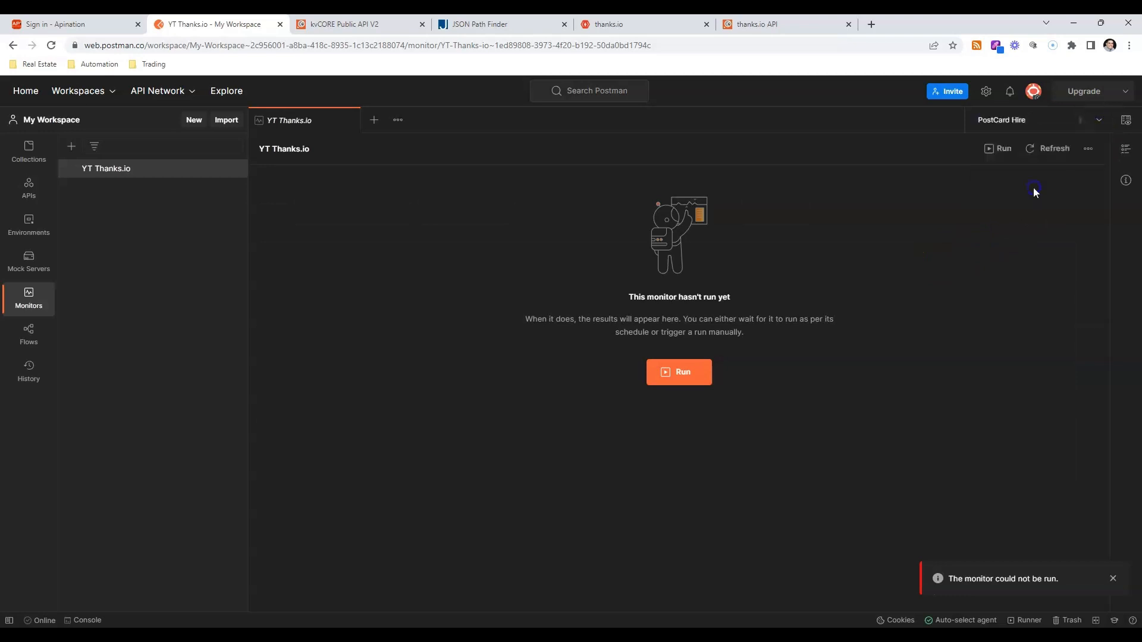
left_click(999, 149)
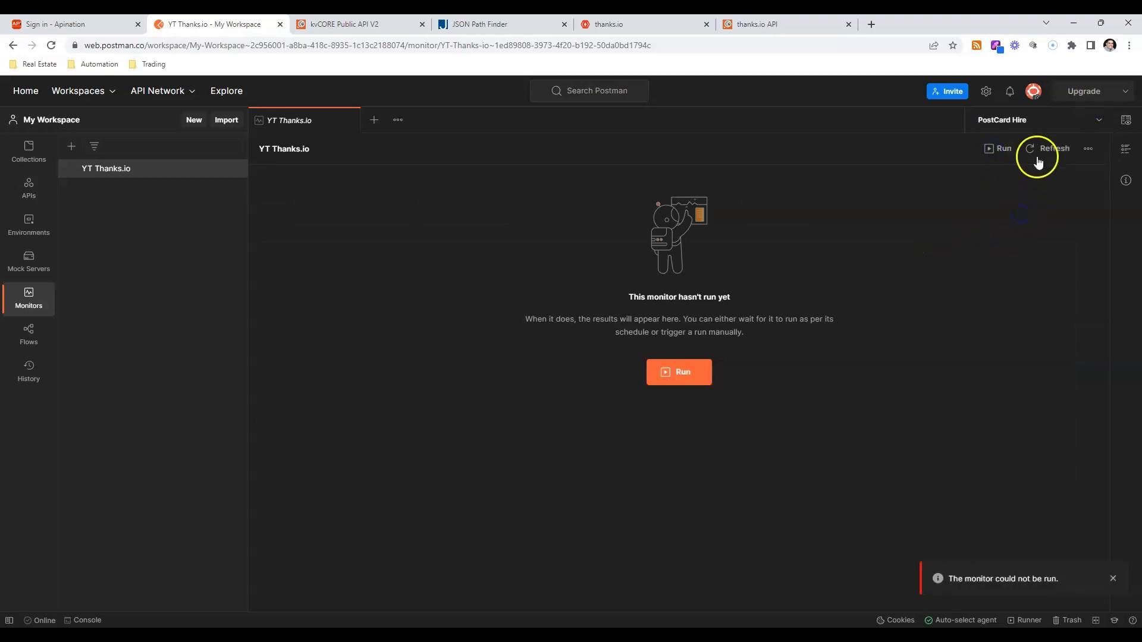
Switch the active environment to New Environment and retry running the YT Thanks.io monitor.
left_click(1092, 128)
left_click(1029, 178)
left_click(987, 149)
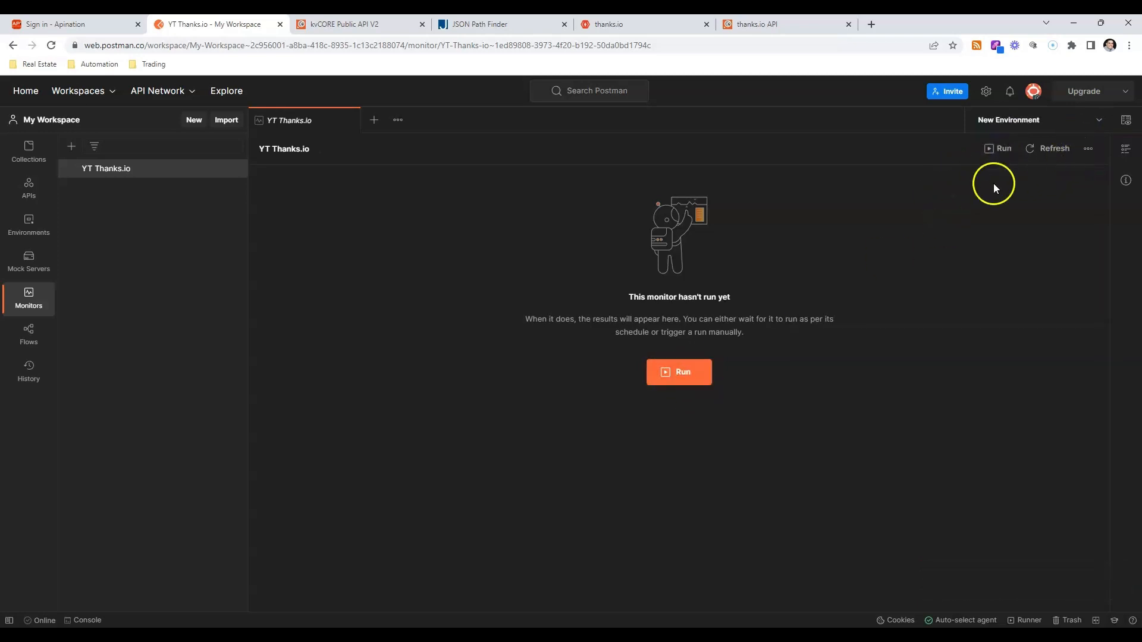
left_click(995, 158)
left_click(693, 361)
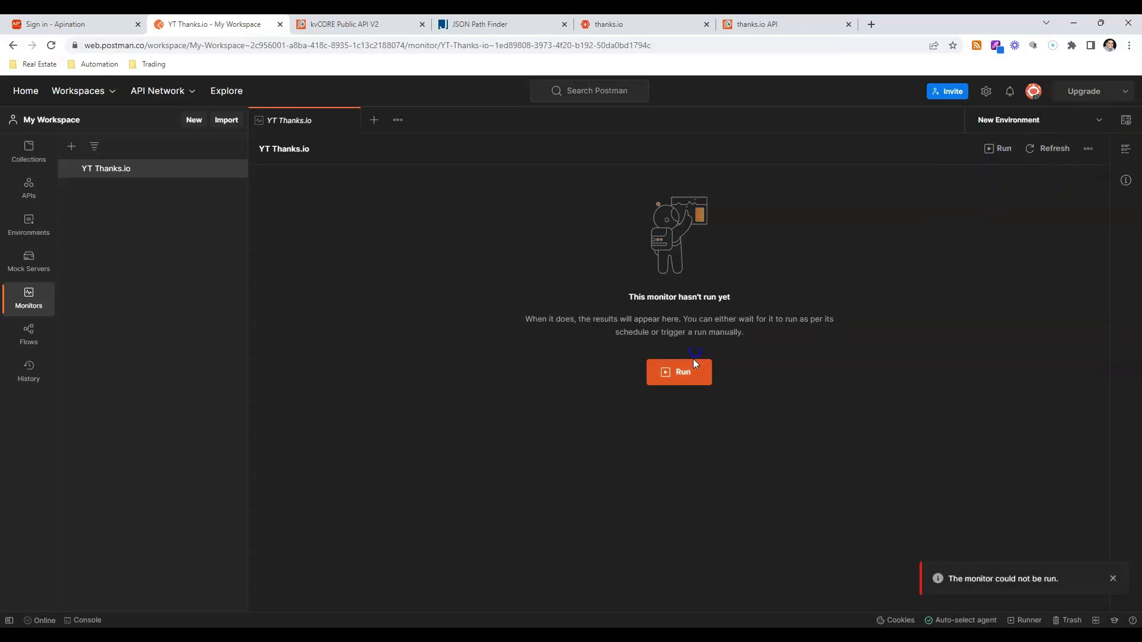
left_click(1114, 590)
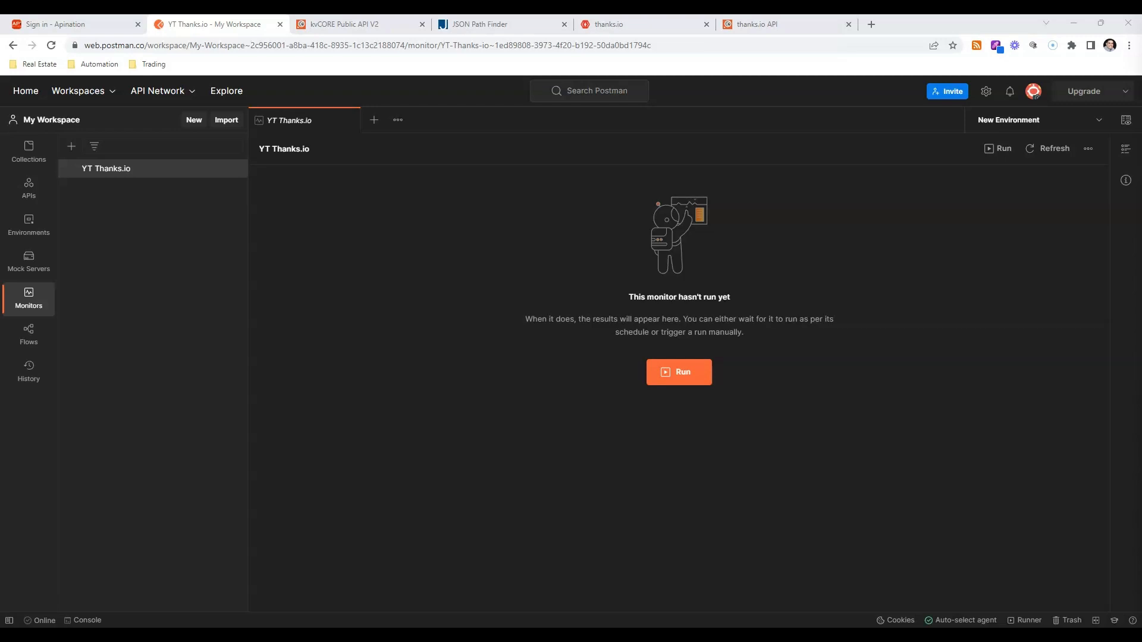
Try again to run the YT Thanks.io monitor after a short wait.
left_click(690, 390)
left_click(664, 381)
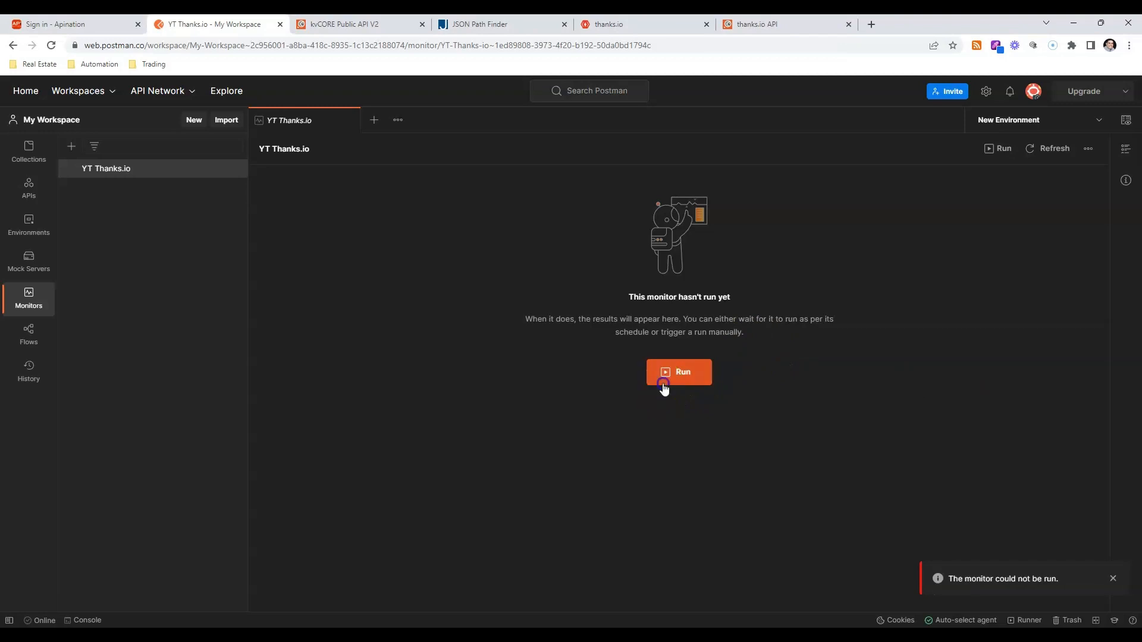
left_click(664, 388)
left_click(662, 387)
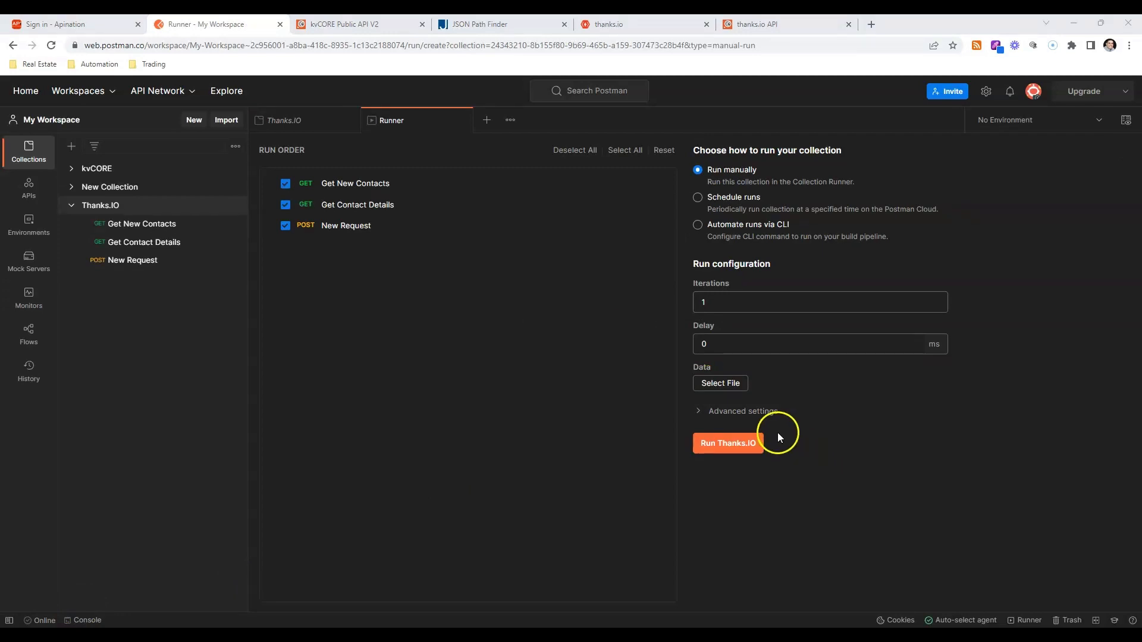
Run the whole Thanks.IO collection manually, and switch to the thanks.io dashboard to reload and check the postcard order.
left_click(736, 443)
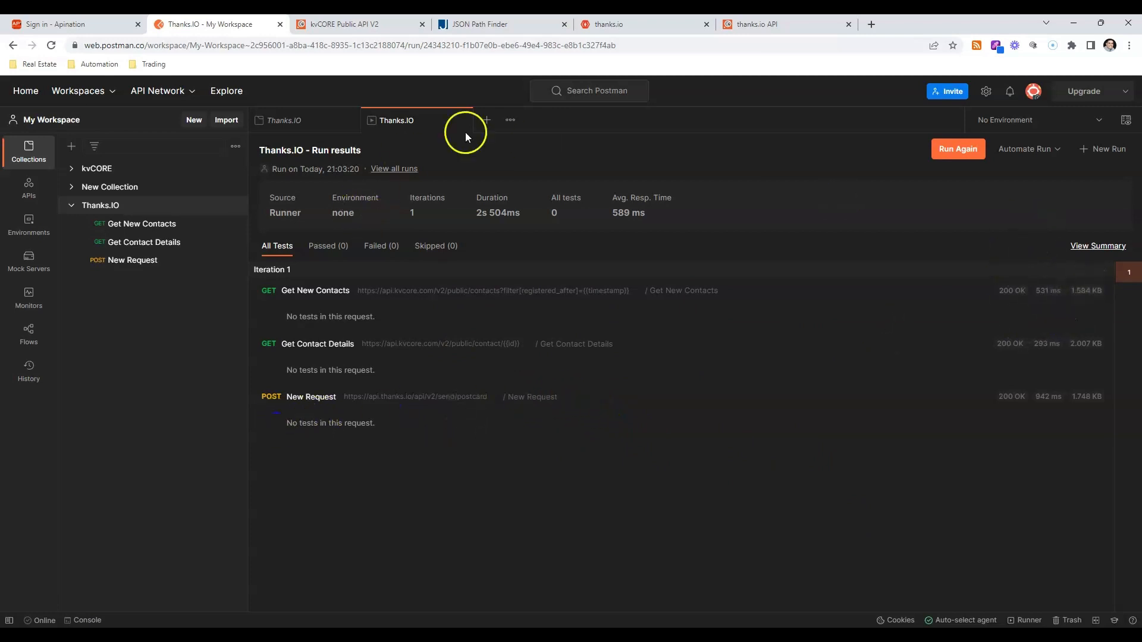
left_click(636, 23)
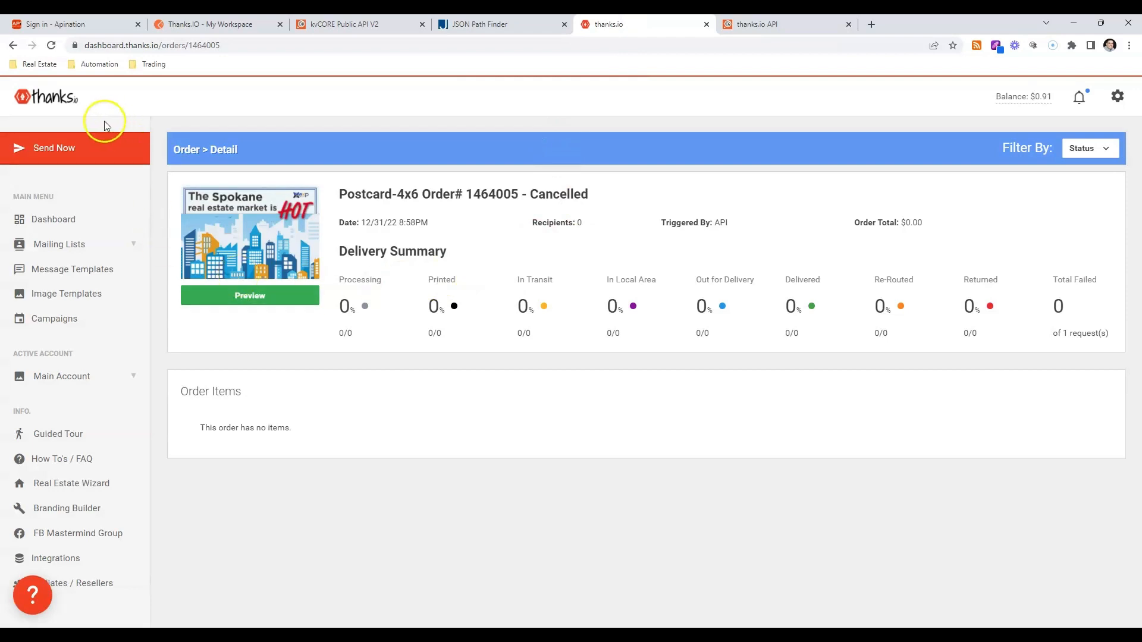
left_click(51, 45)
left_click(259, 185)
Return to Postman and open the Get New Contacts request in the Thanks.IO collection.
left_click(243, 34)
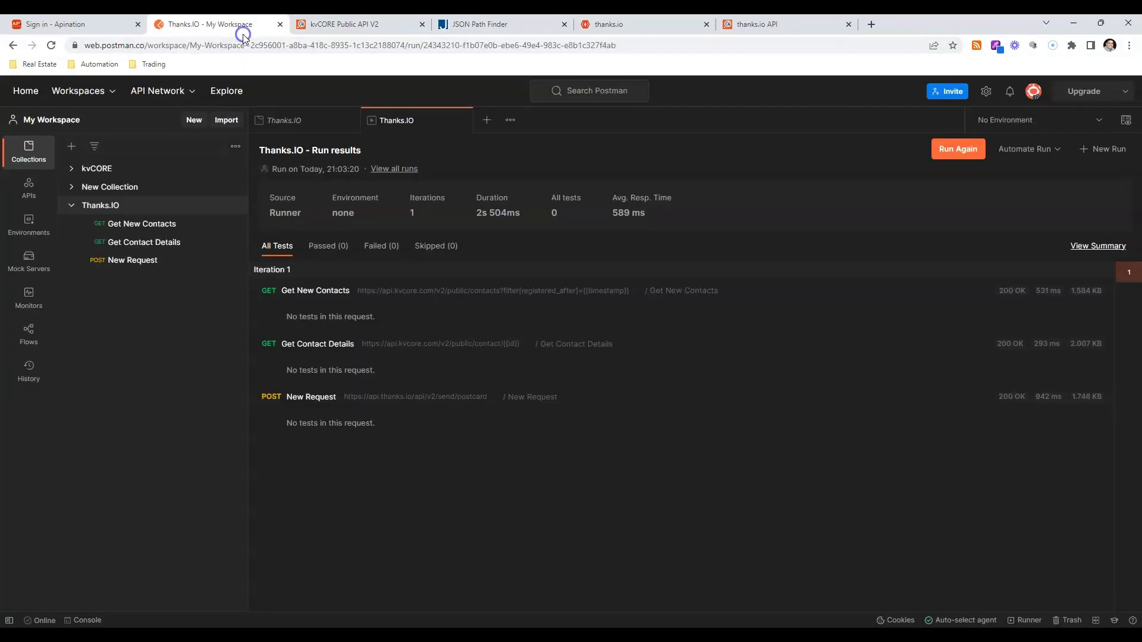
left_click(69, 206)
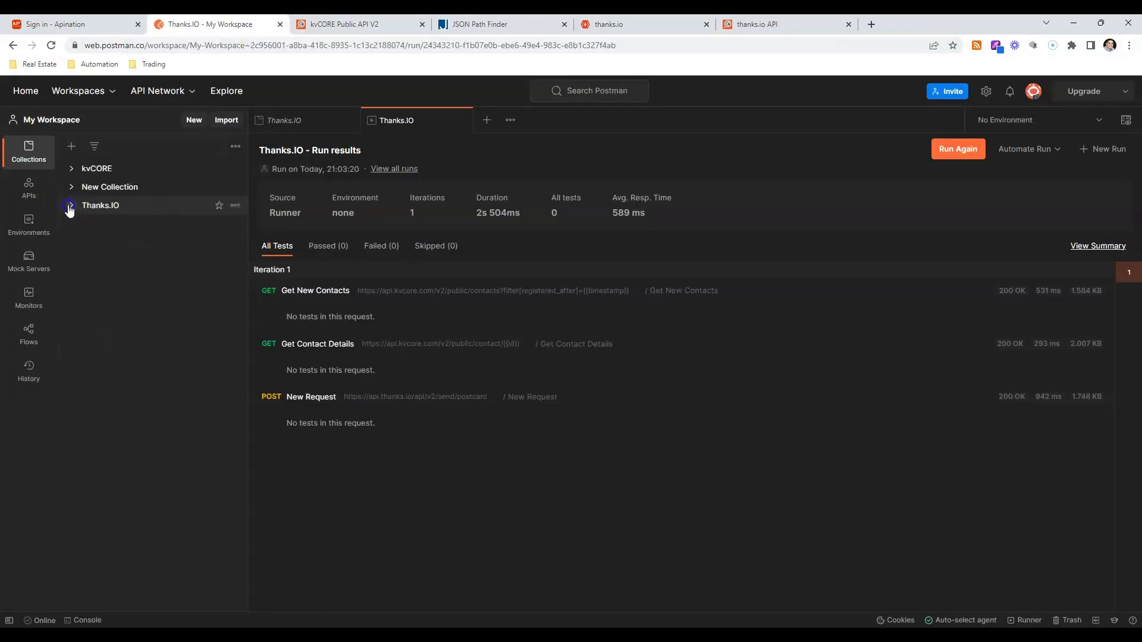
left_click(69, 205)
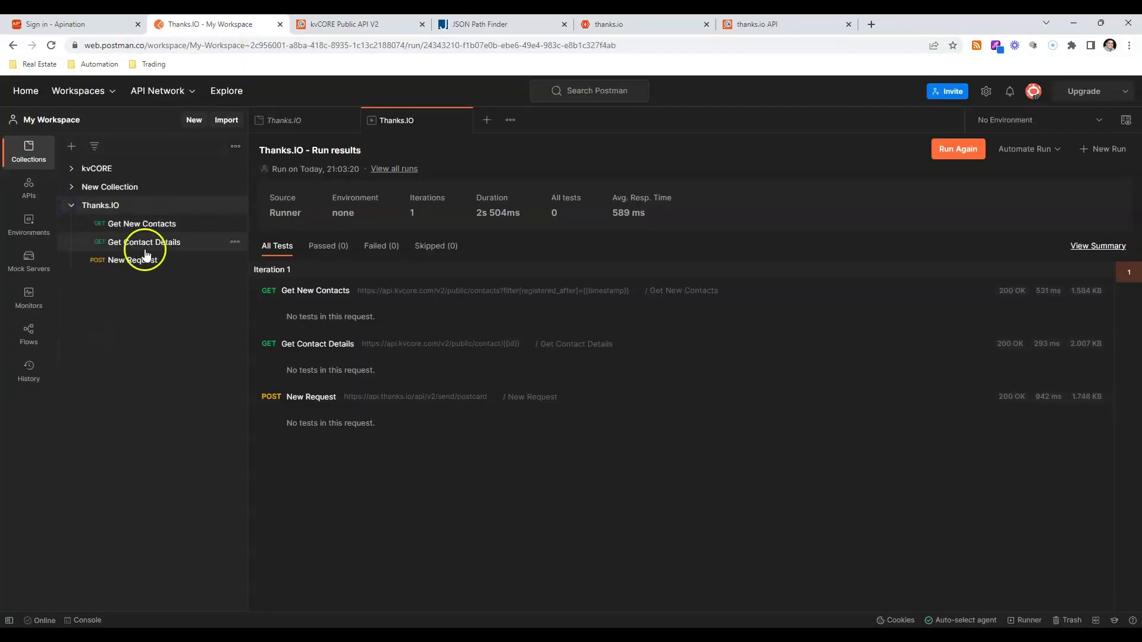
left_click(178, 229)
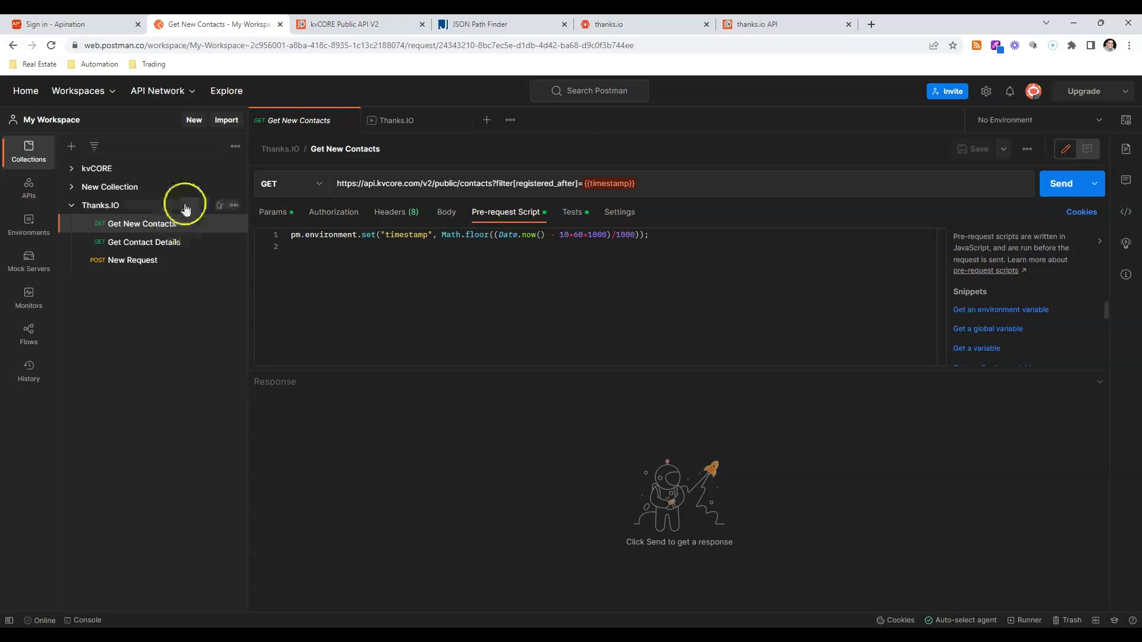